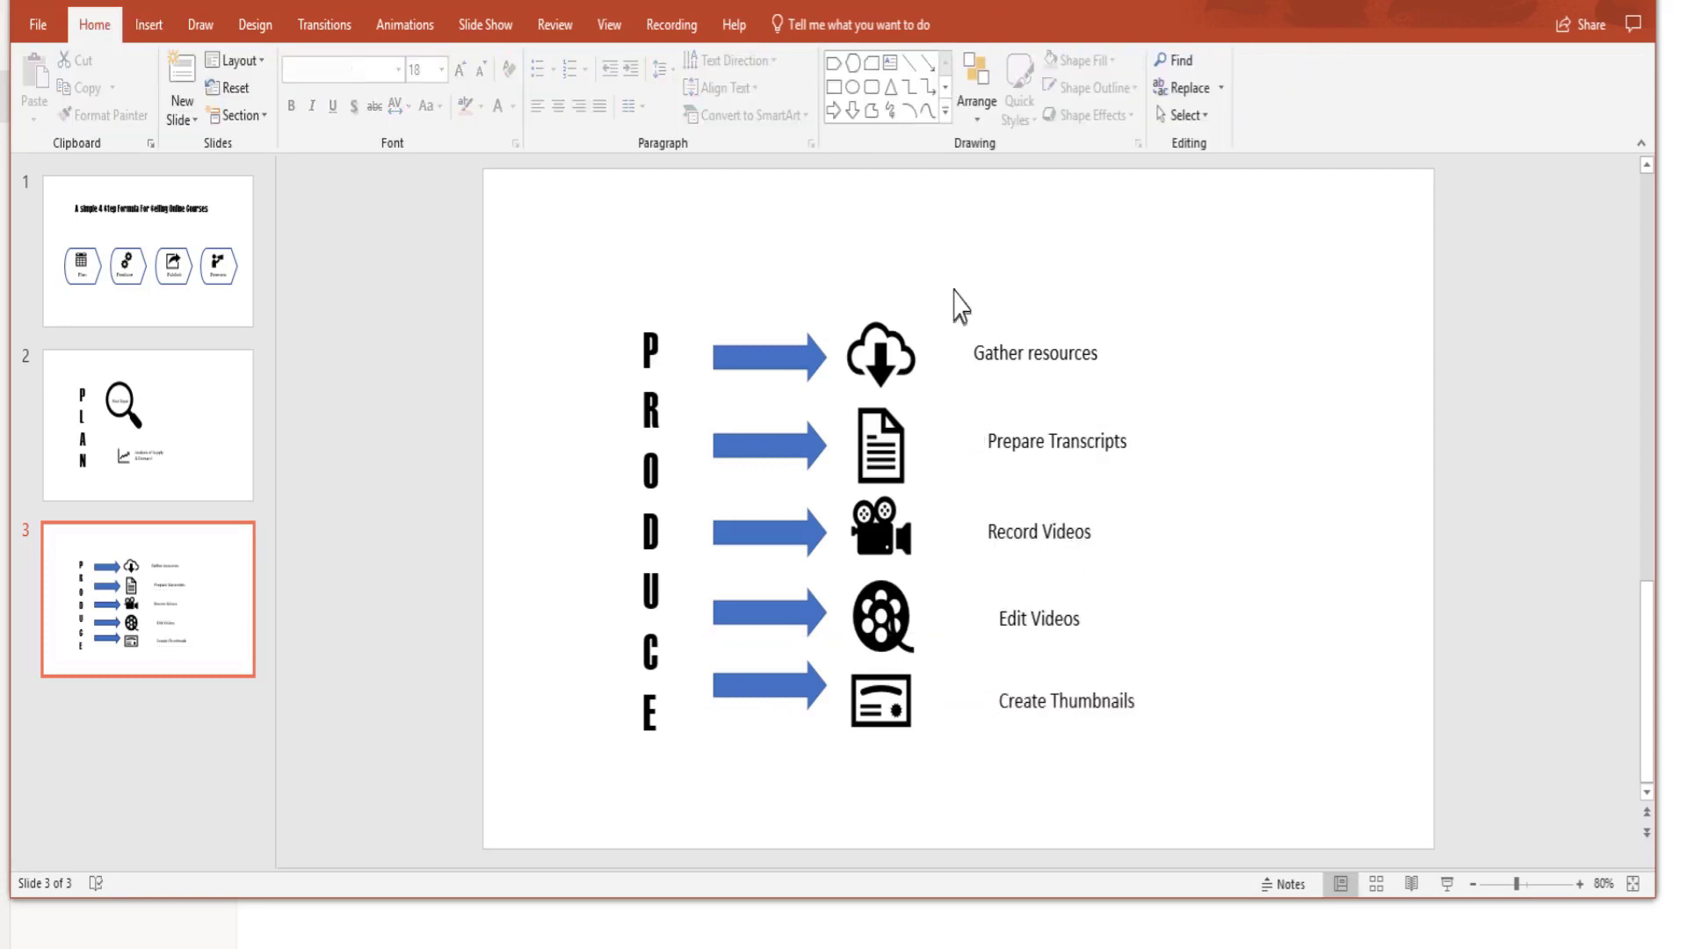
Step: Left-align the five step text labels beside the icons on the PRODUCE slide
click(979, 110)
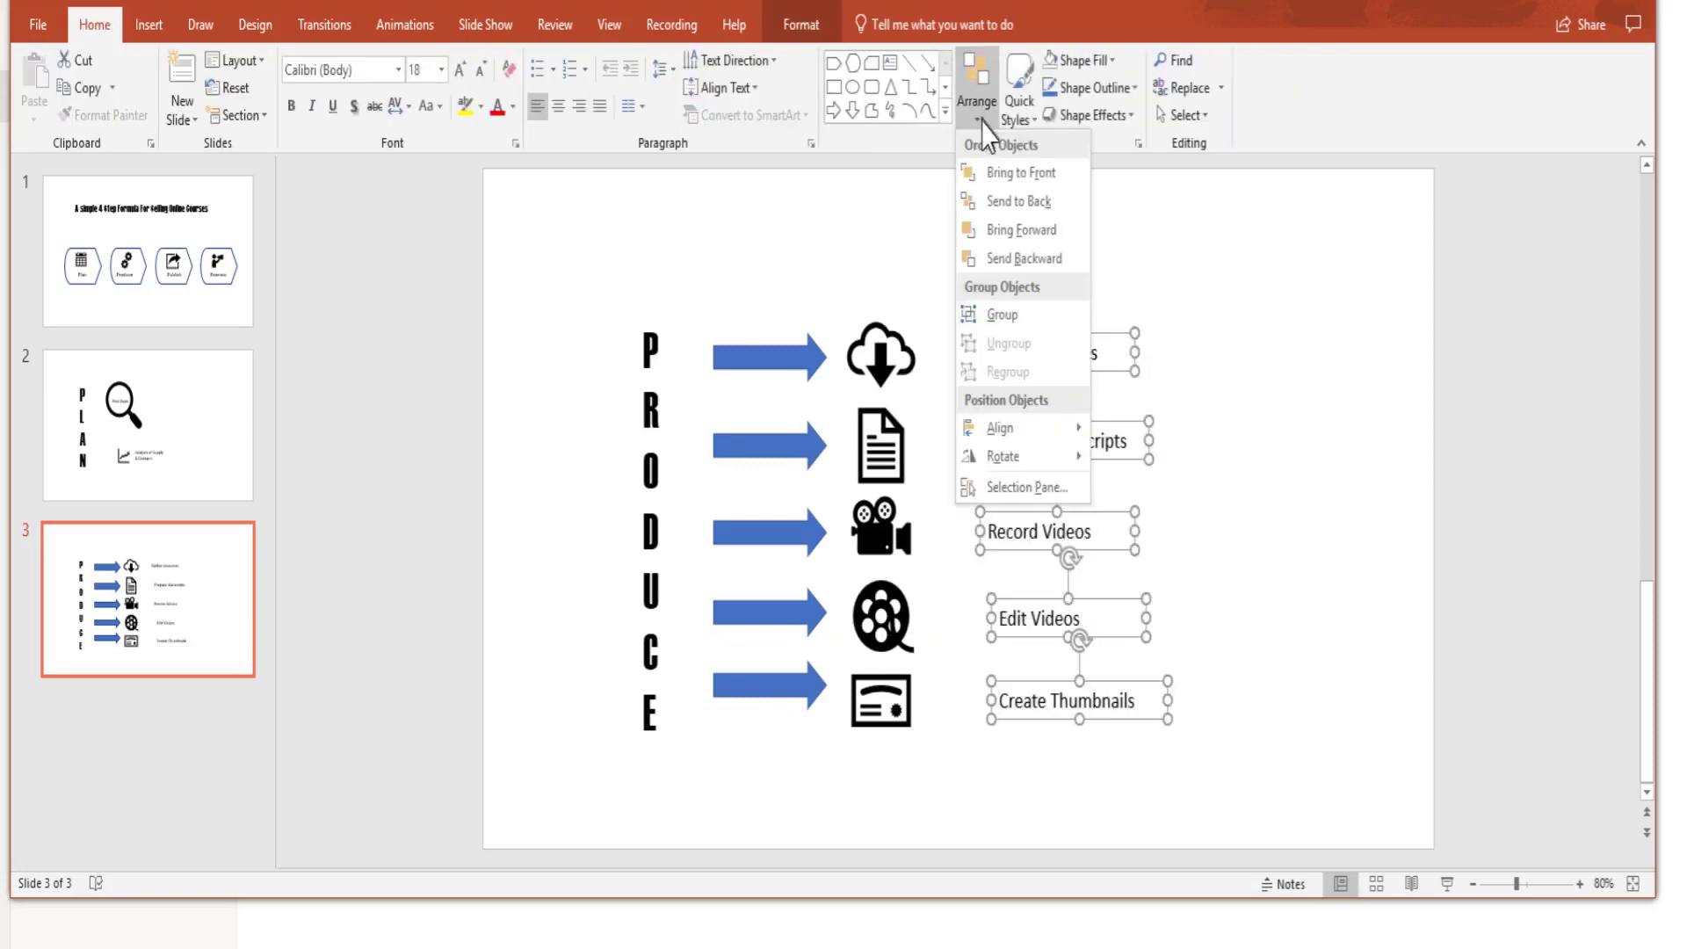
mouse_move(1010, 428)
click(1128, 432)
click(324, 390)
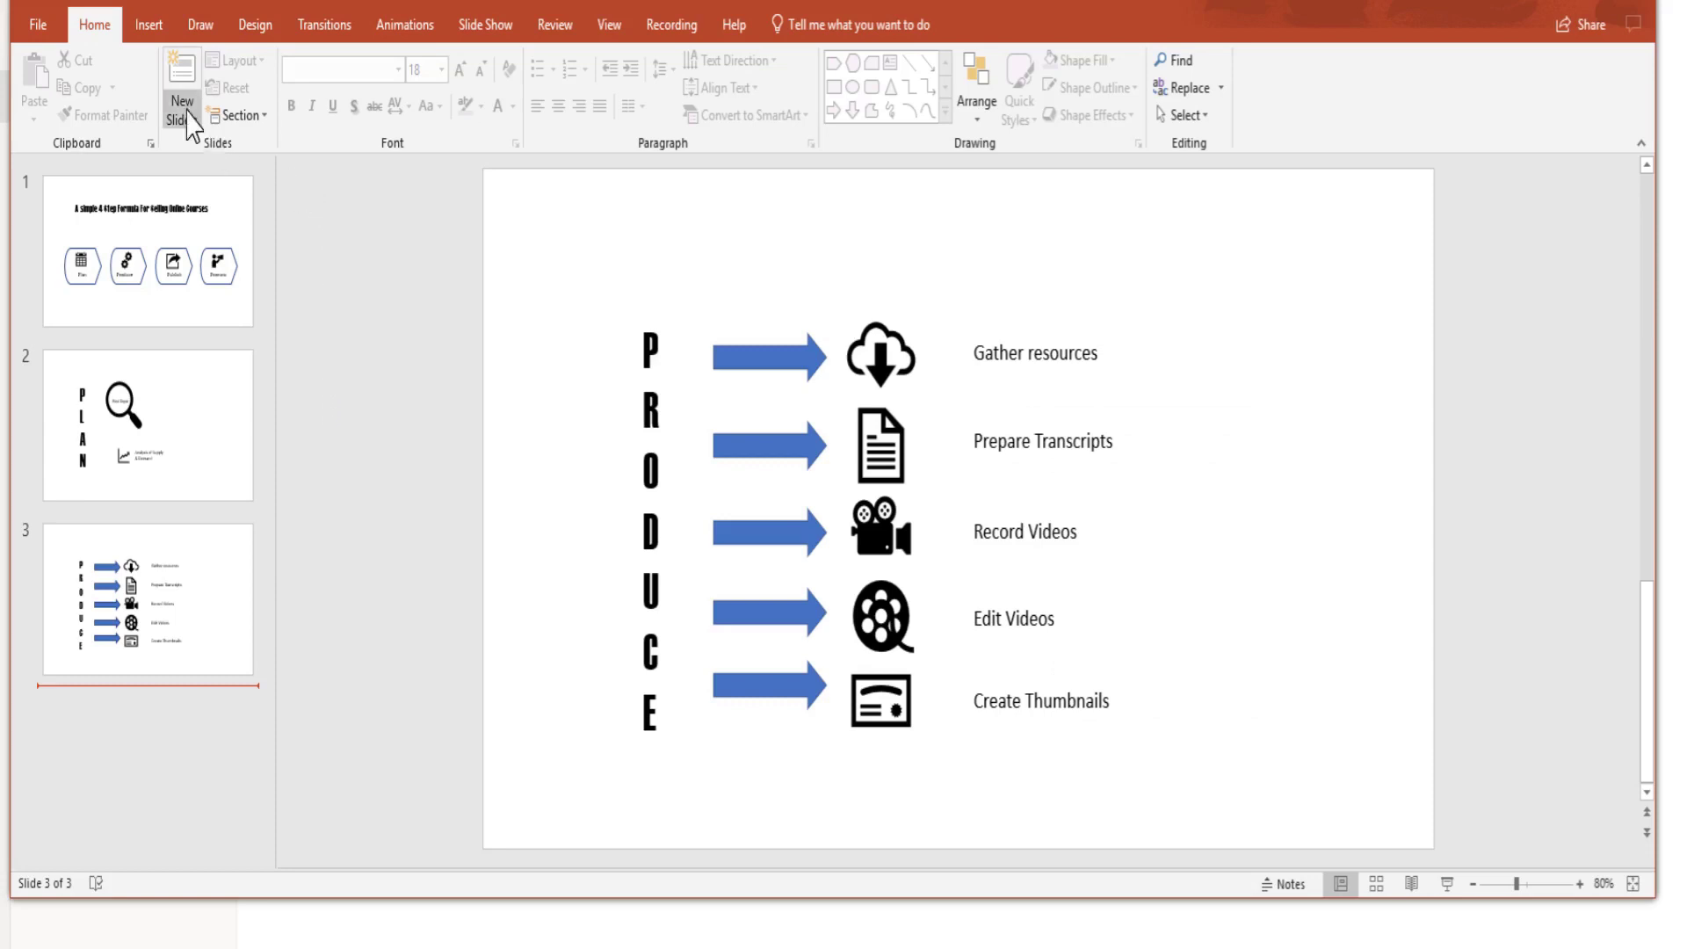
Step: Add a blank fourth slide after the PRODUCE slide with the word PUBLISH written vertically on its left side
click(182, 114)
click(235, 437)
drag(677, 328, 700, 723)
text(PUBLISH)
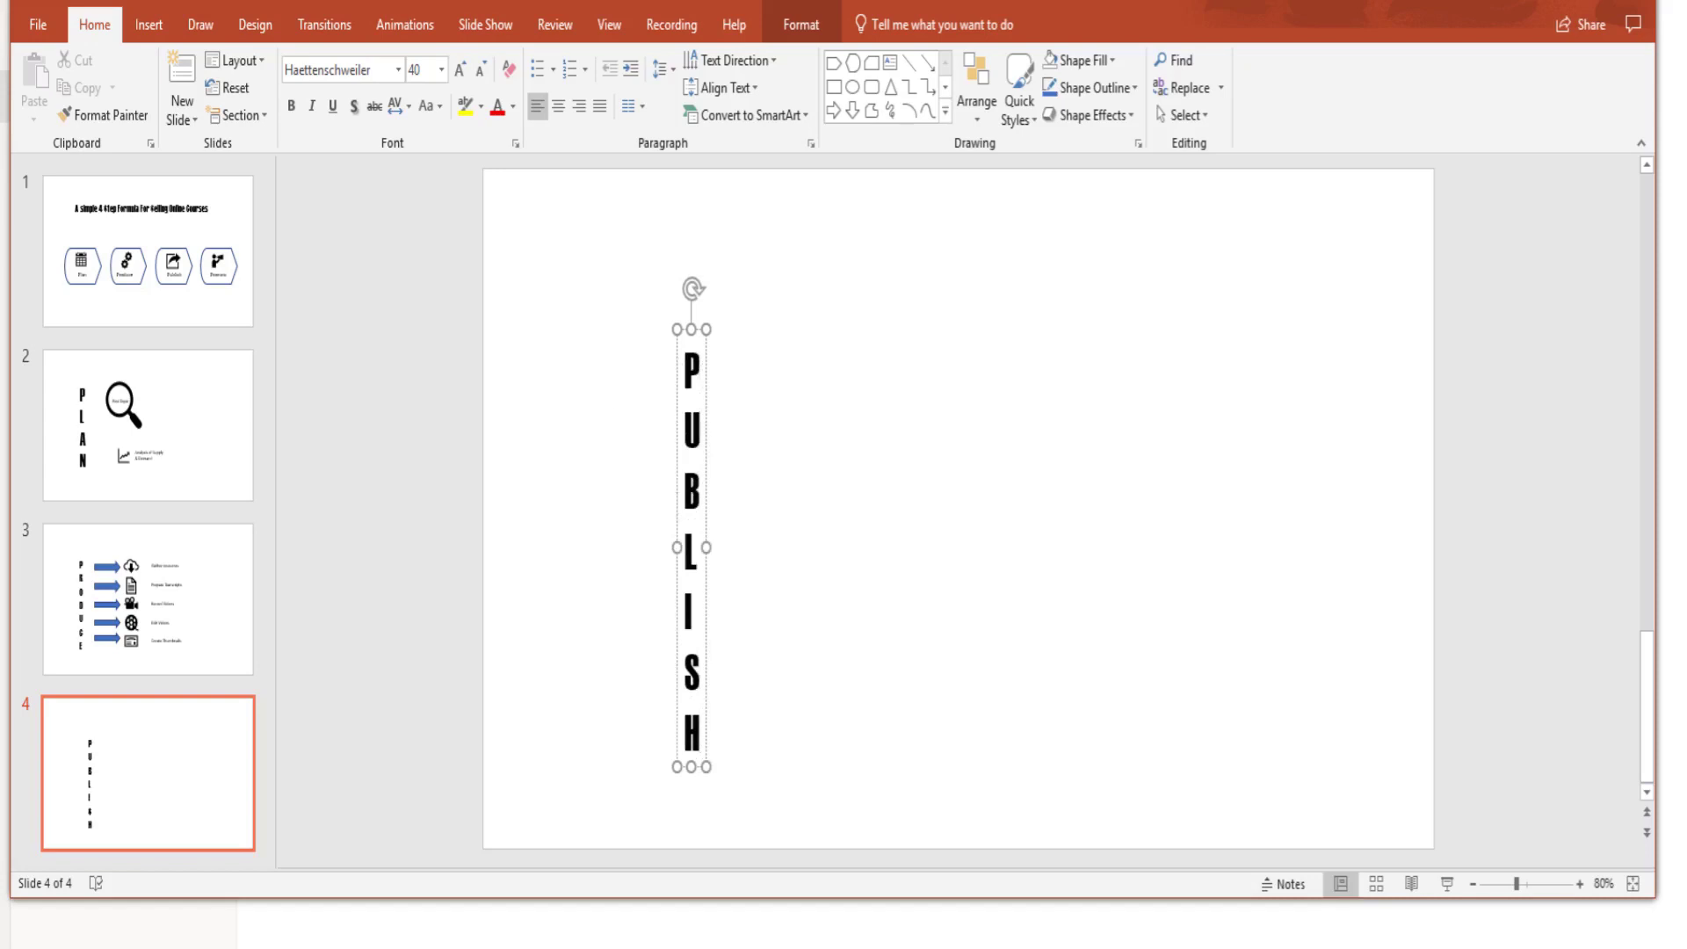
click(282, 231)
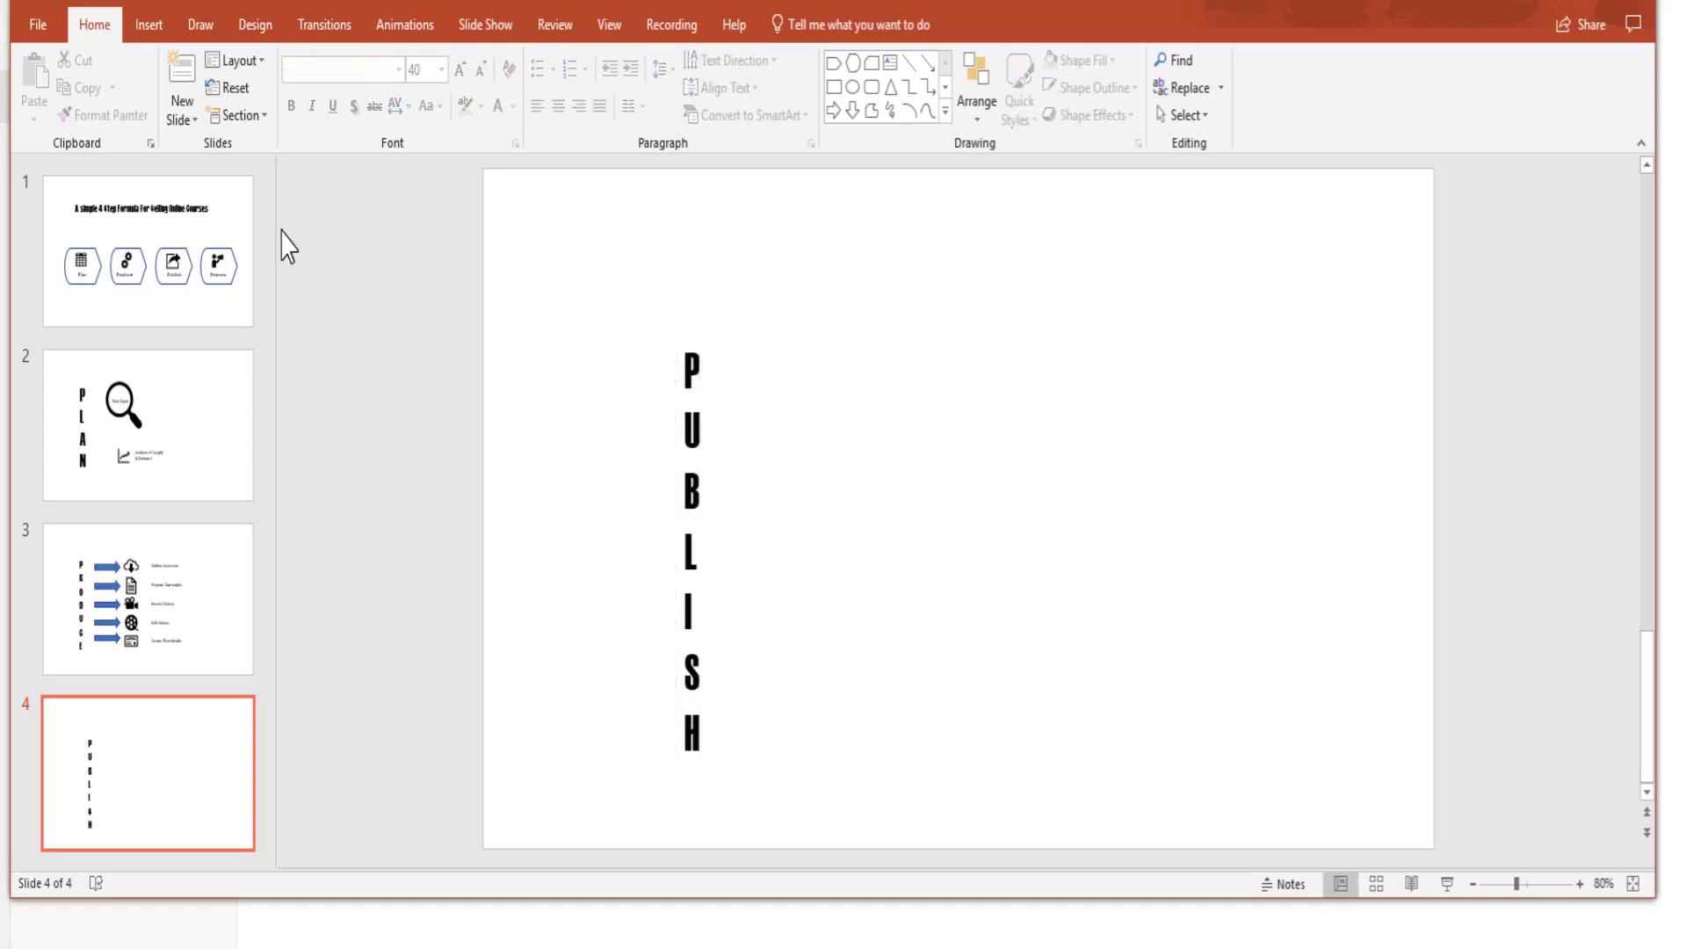
Step: Stack three striped right arrows beside PUBLISH, each about 2.86" wide, and draw an oval about 3.96" by 1.67" beside the top arrow
click(159, 27)
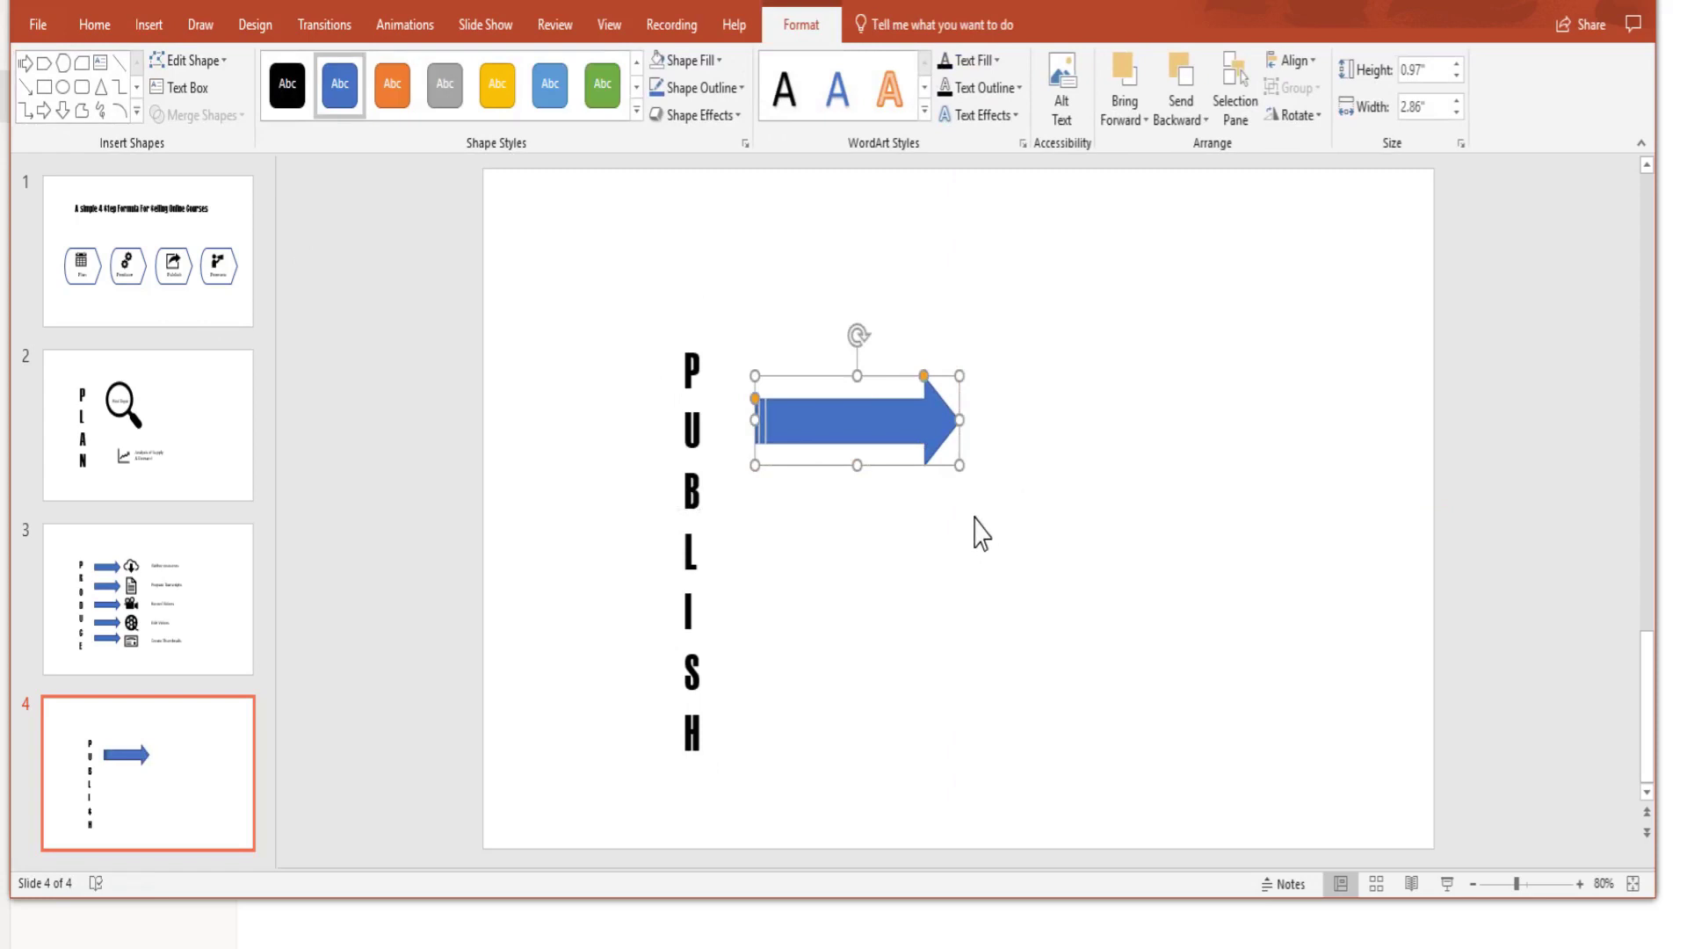
key(ctrl+d)
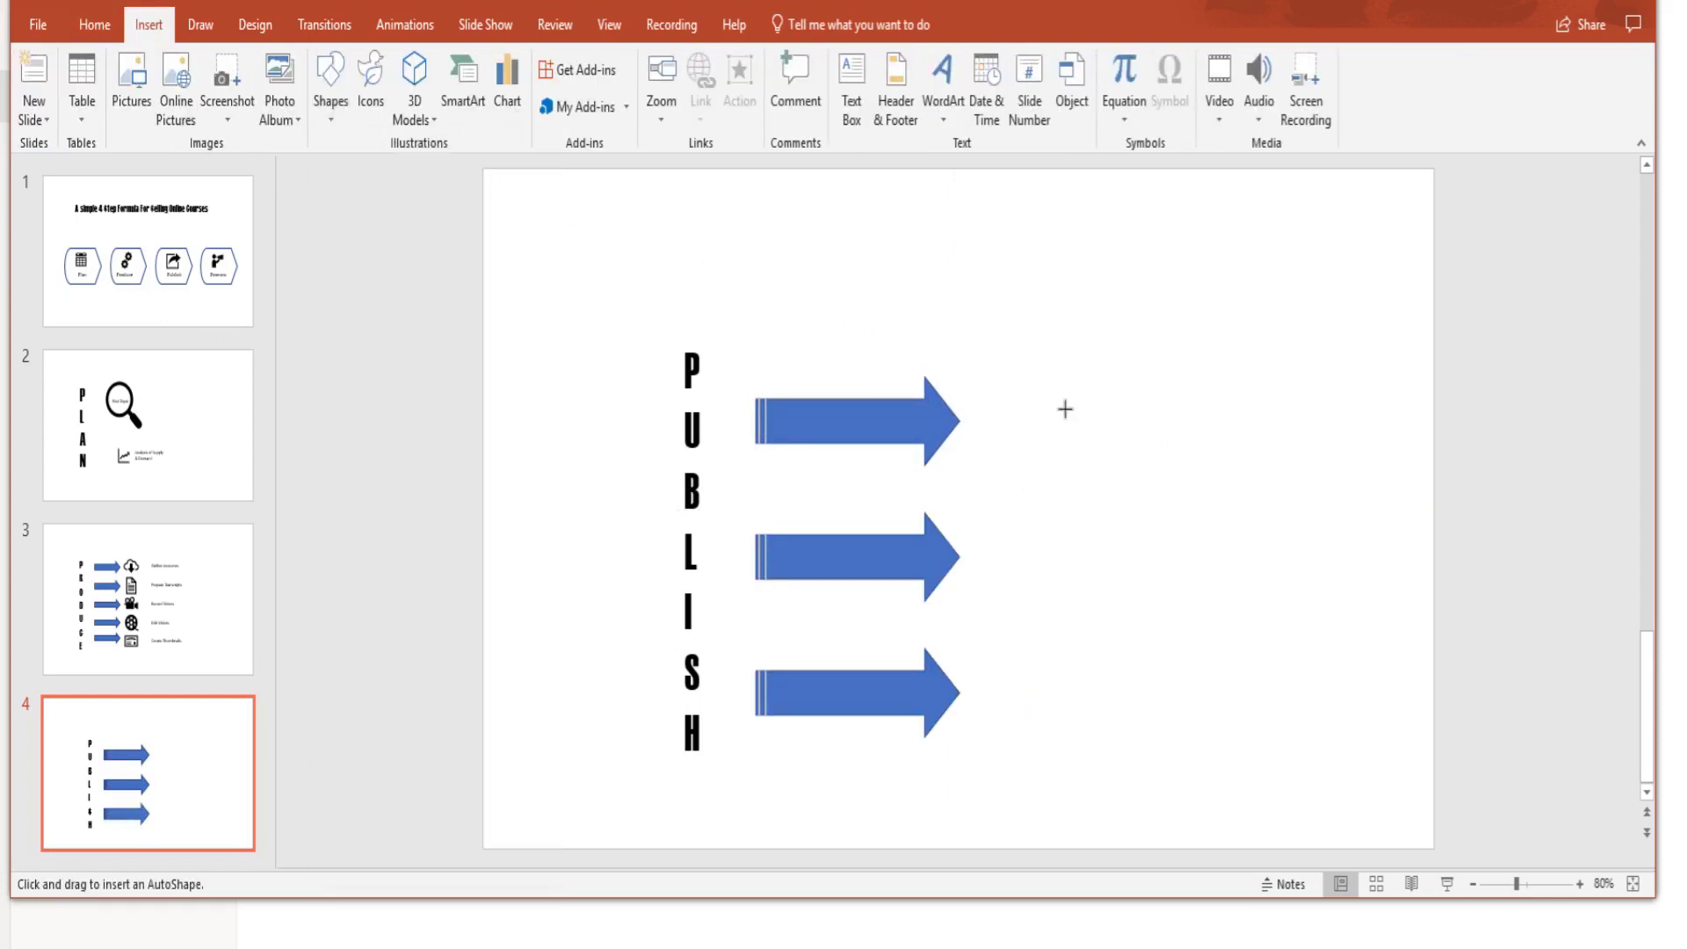
drag(1009, 344, 1292, 497)
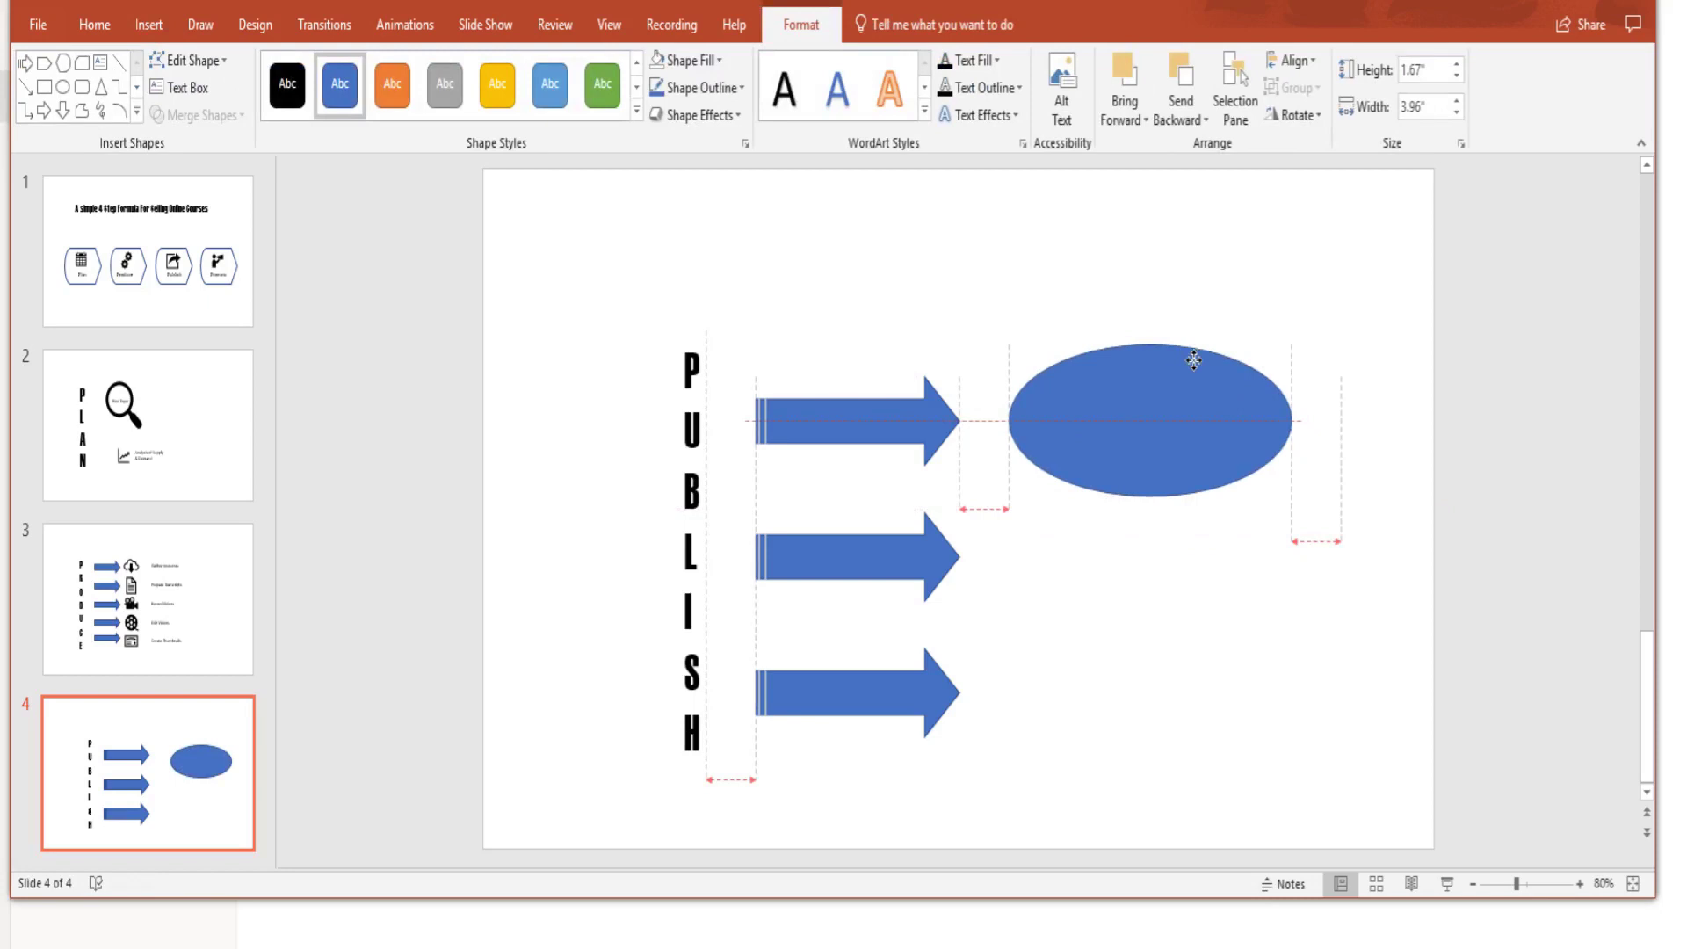
click(998, 505)
Step: Fill all three striped arrows on the PUBLISH slide with black
drag(742, 279, 999, 763)
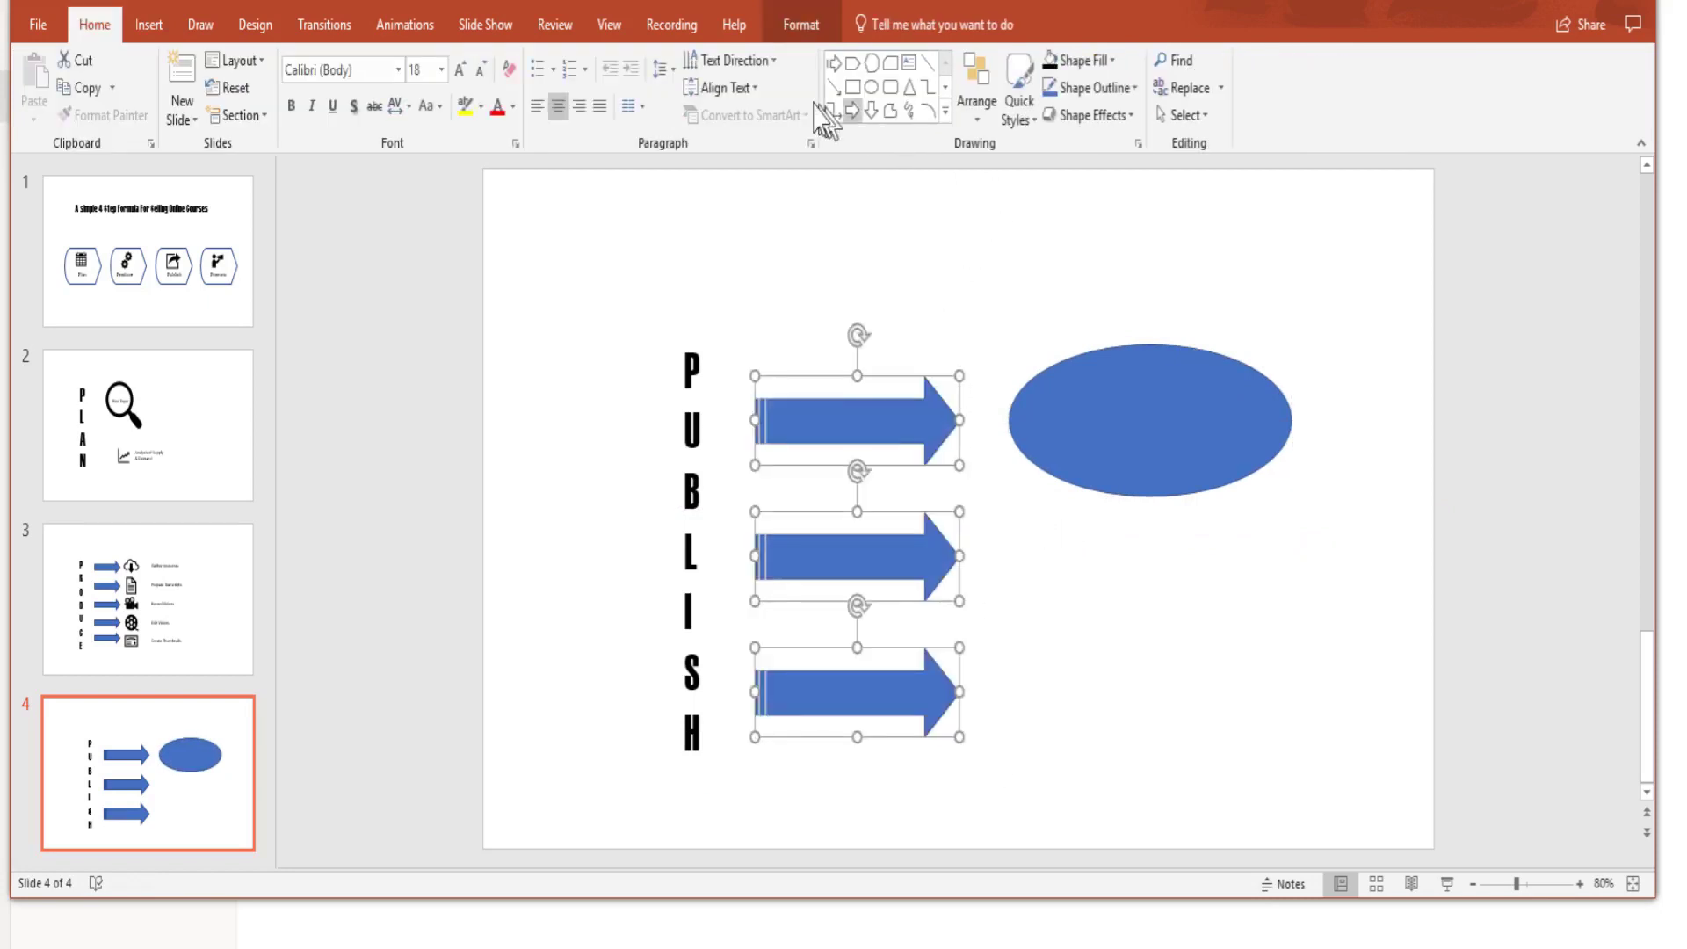
click(1079, 61)
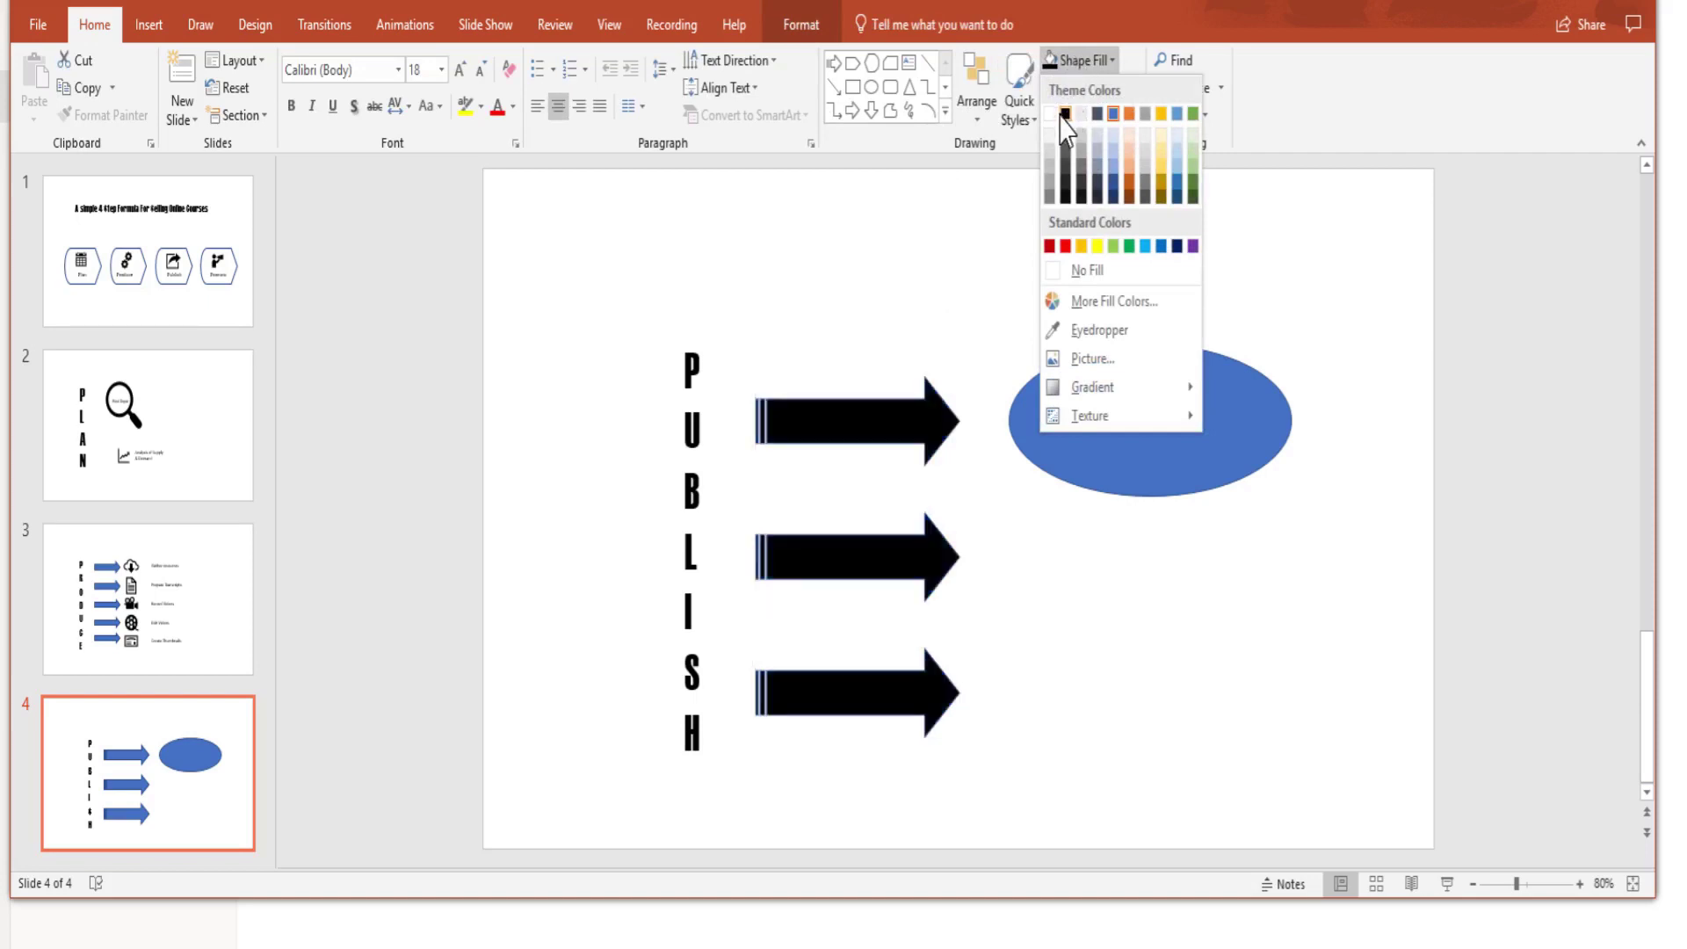
click(1065, 115)
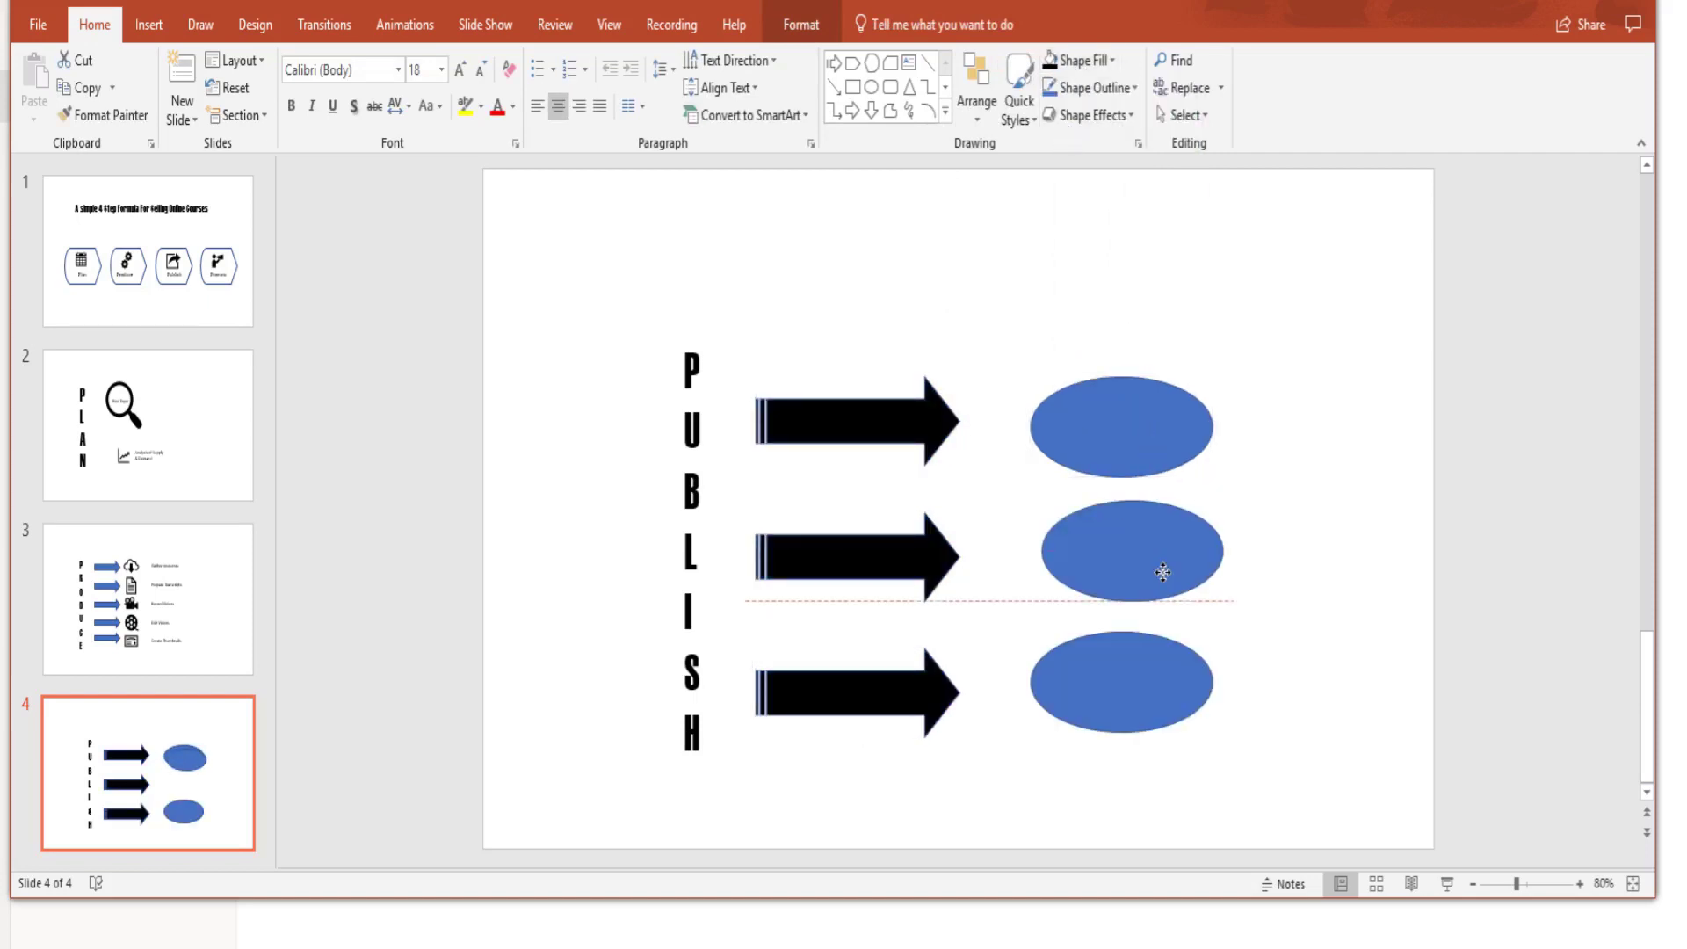
Step: Shrink the oval and duplicate it so that one oval sits beside each of the three arrows
drag(1163, 572, 1163, 573)
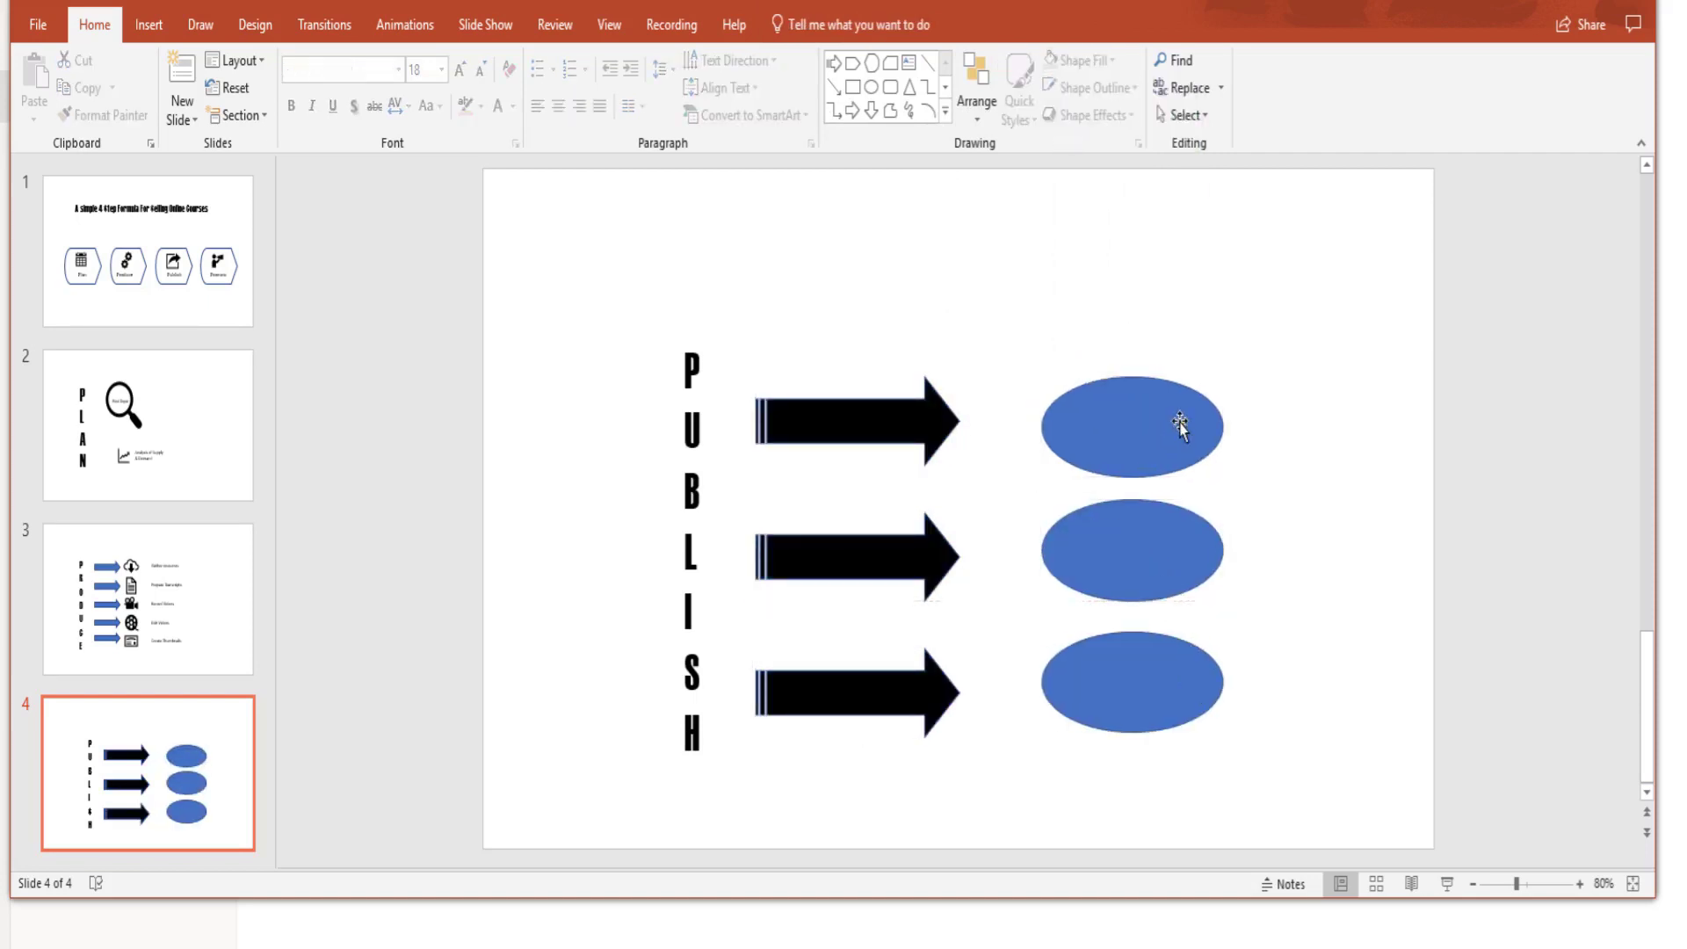
click(1180, 424)
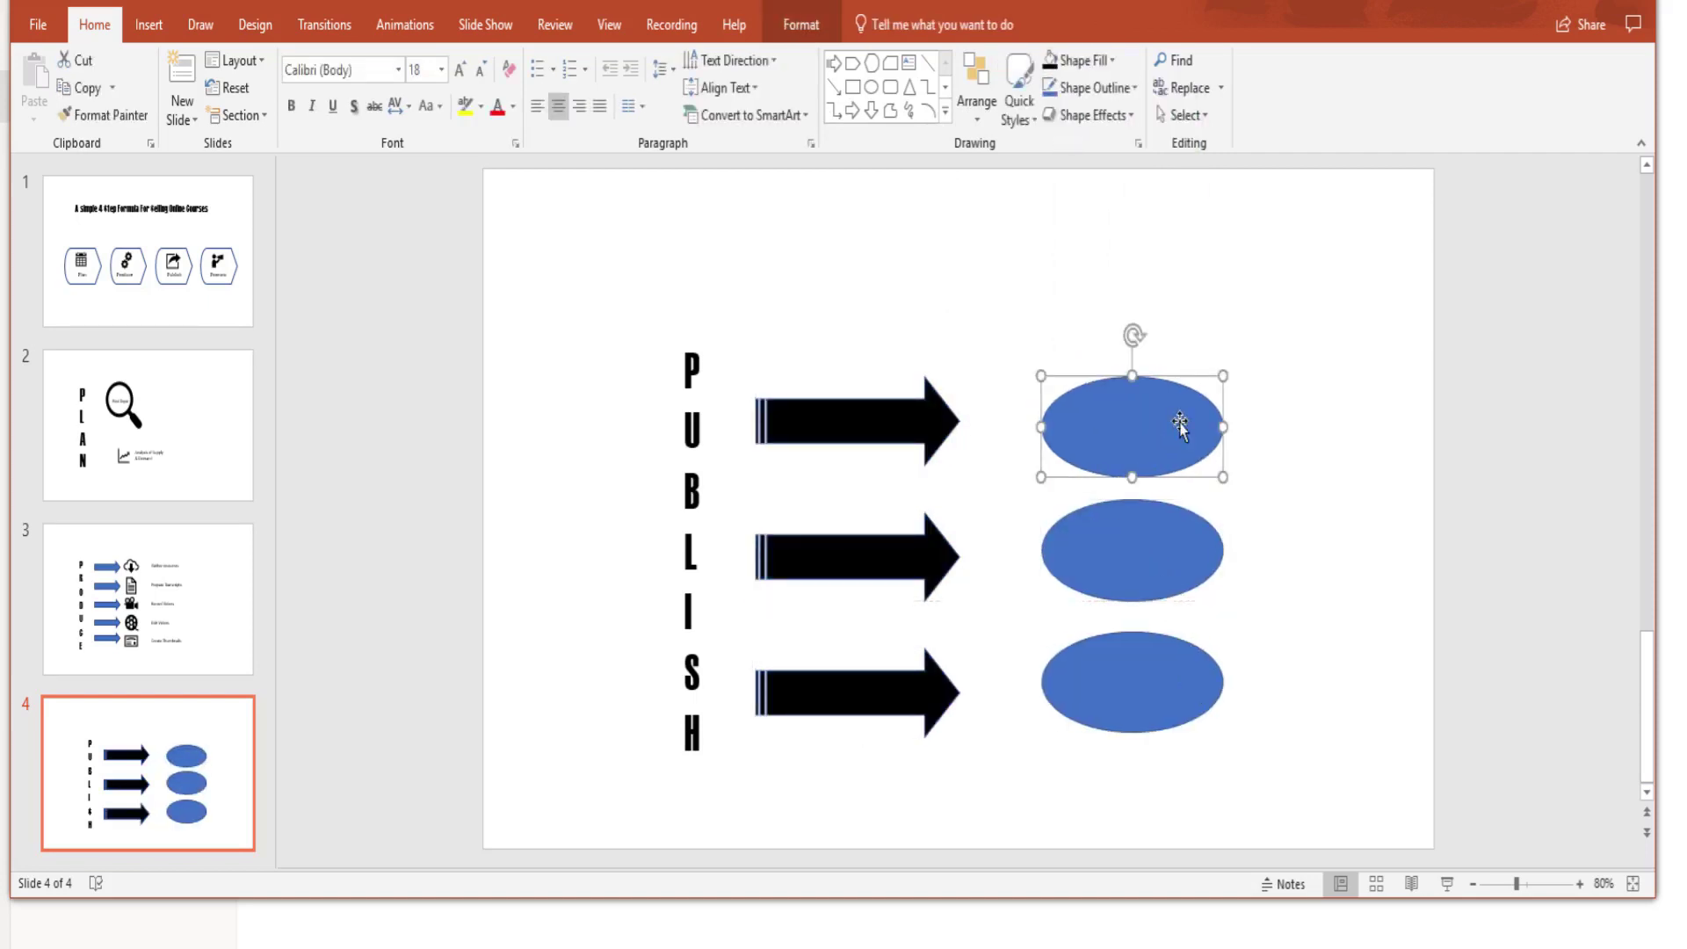
click(1272, 387)
Step: Fill all three ovals on the PUBLISH slide with the orange theme color
drag(984, 274, 1299, 789)
drag(1299, 788, 1299, 788)
click(1084, 61)
click(1127, 116)
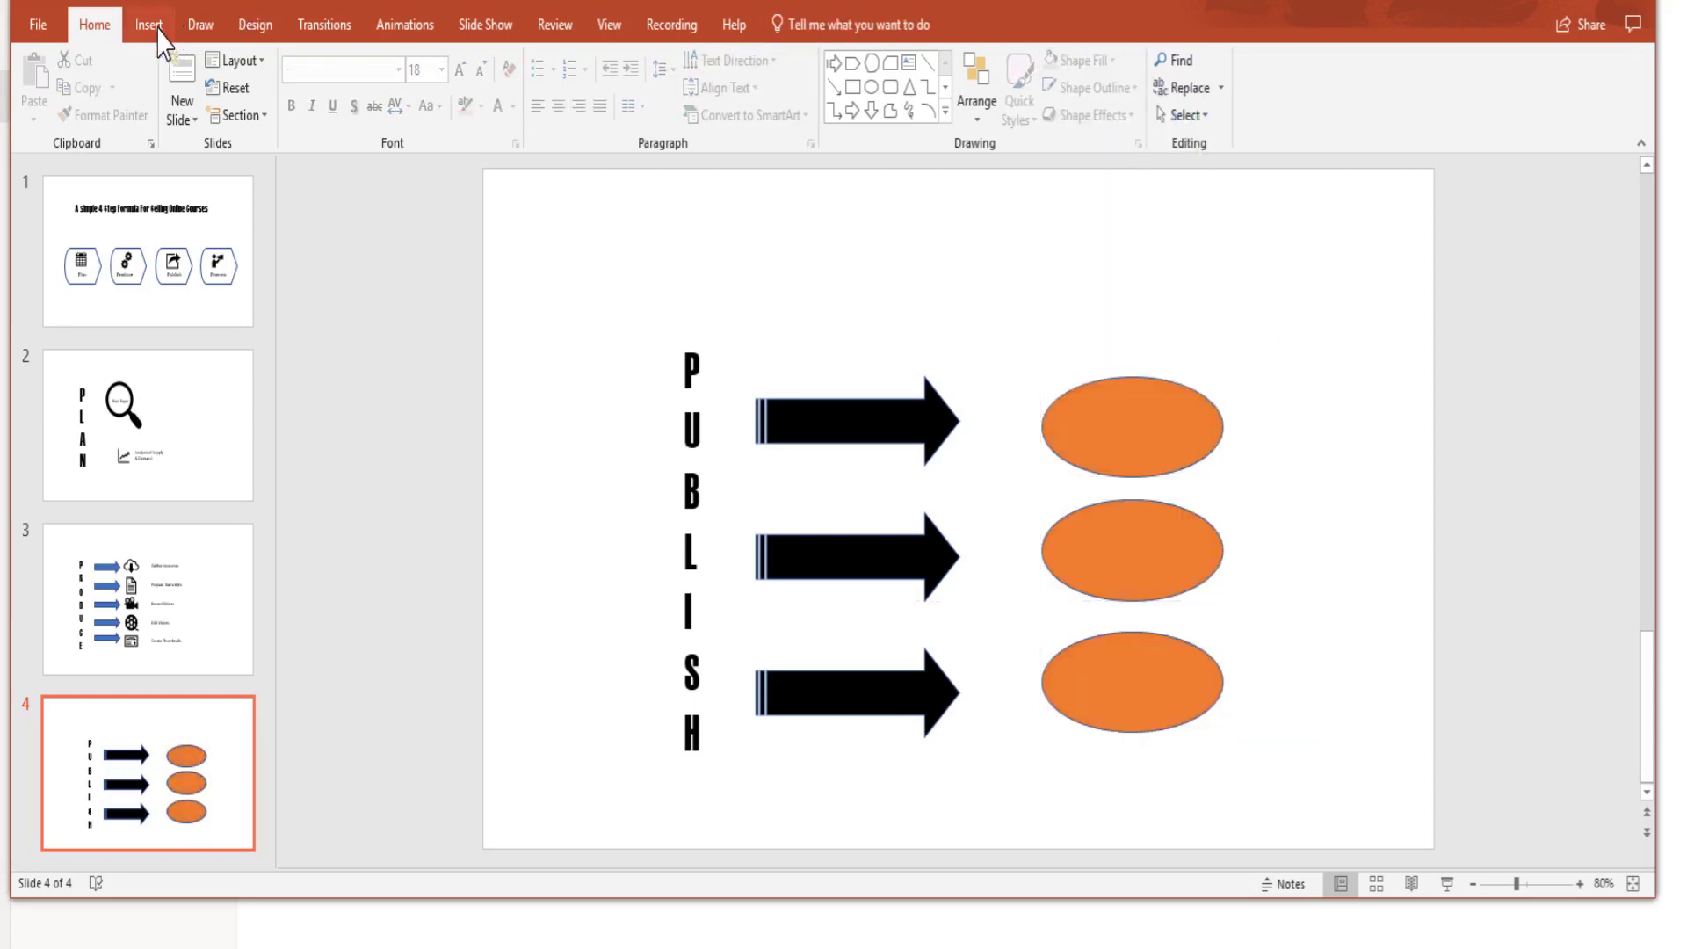
Step: Label the three ovals from top to bottom with text boxes reading Udemy, Skillshare and CyberU
click(153, 30)
click(849, 84)
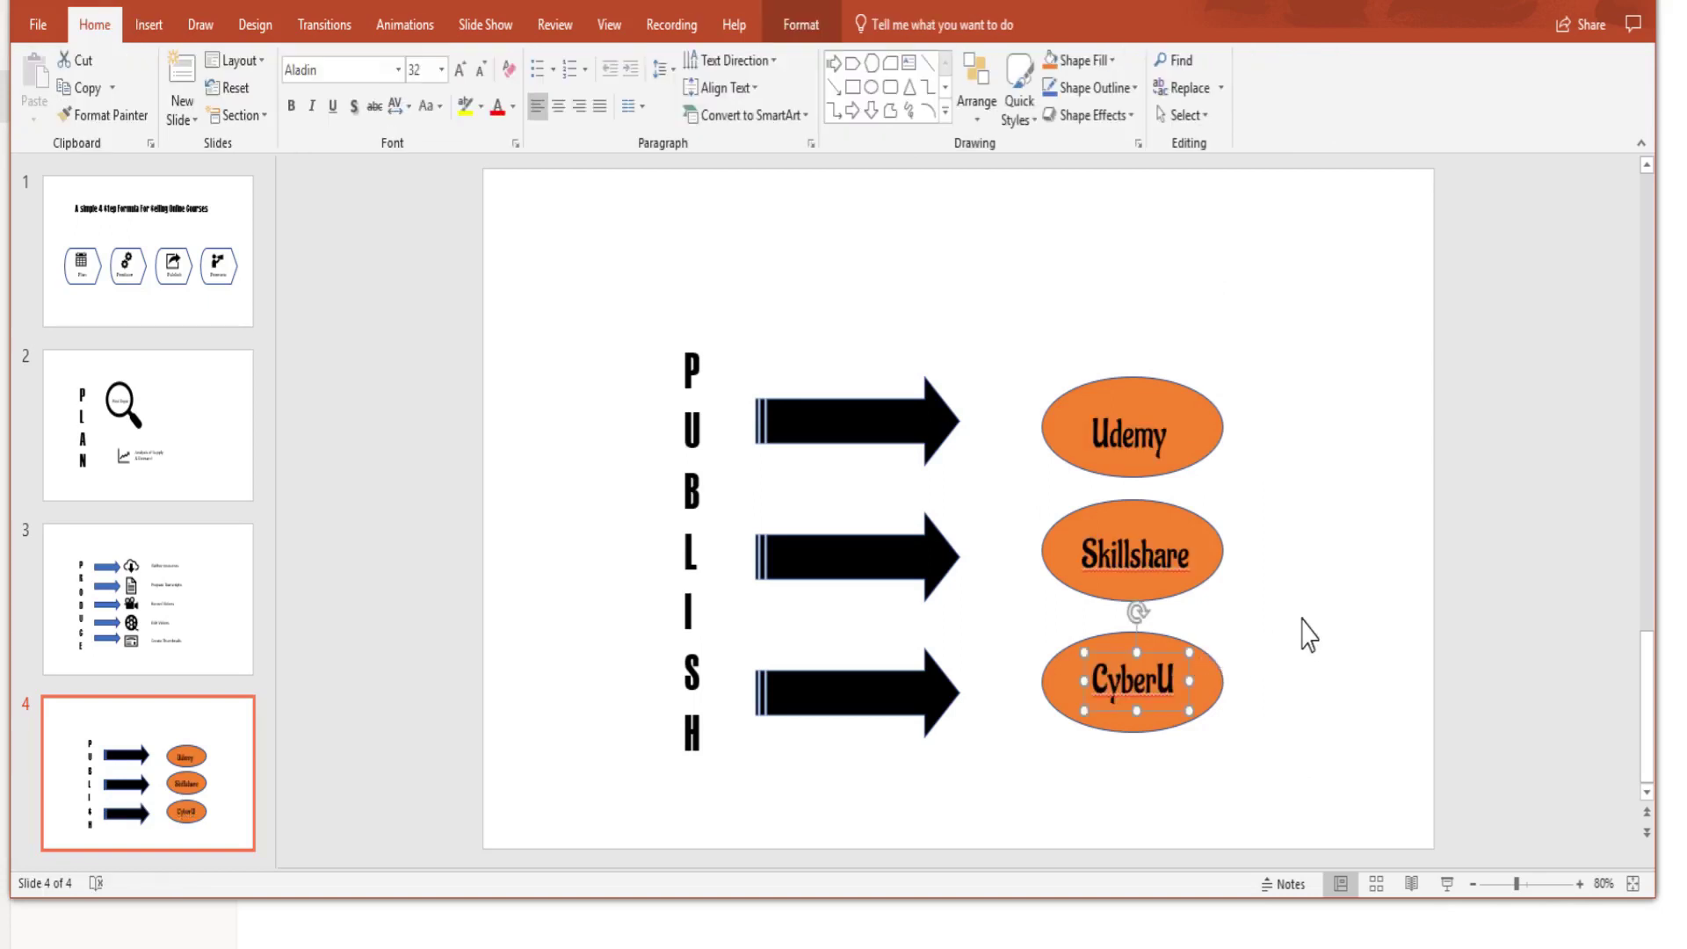
click(1310, 634)
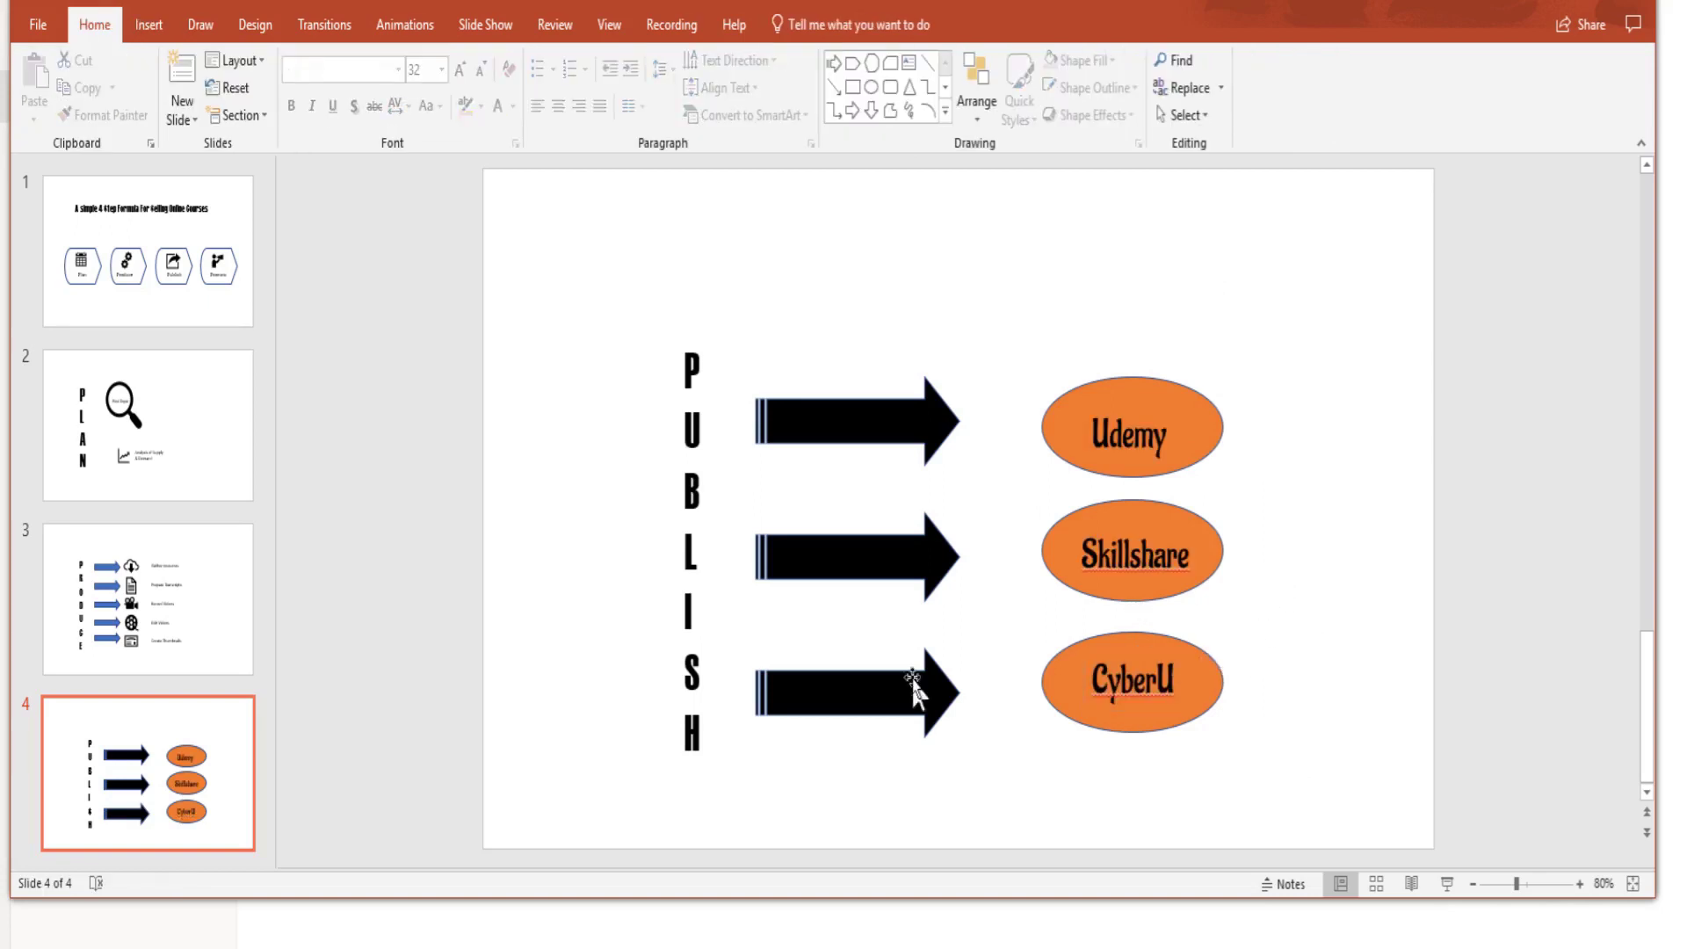
Step: Add a blank fifth slide after the PUBLISH slide and place the word PROMOTE vertically on its left side
click(224, 734)
click(180, 866)
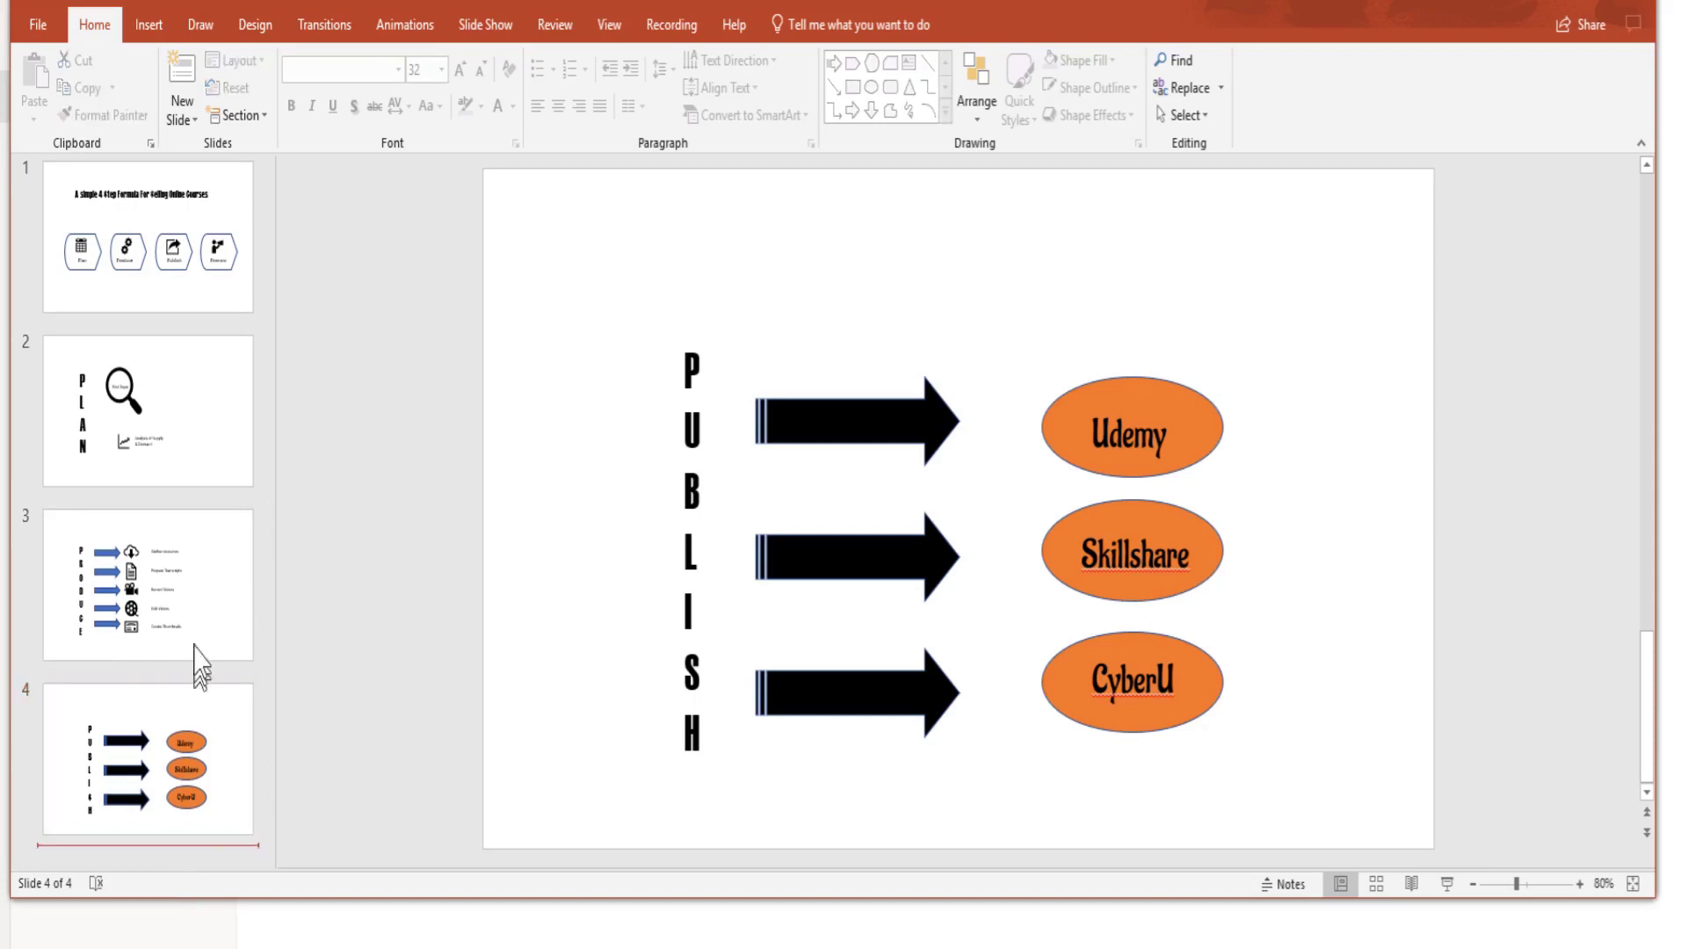
click(182, 70)
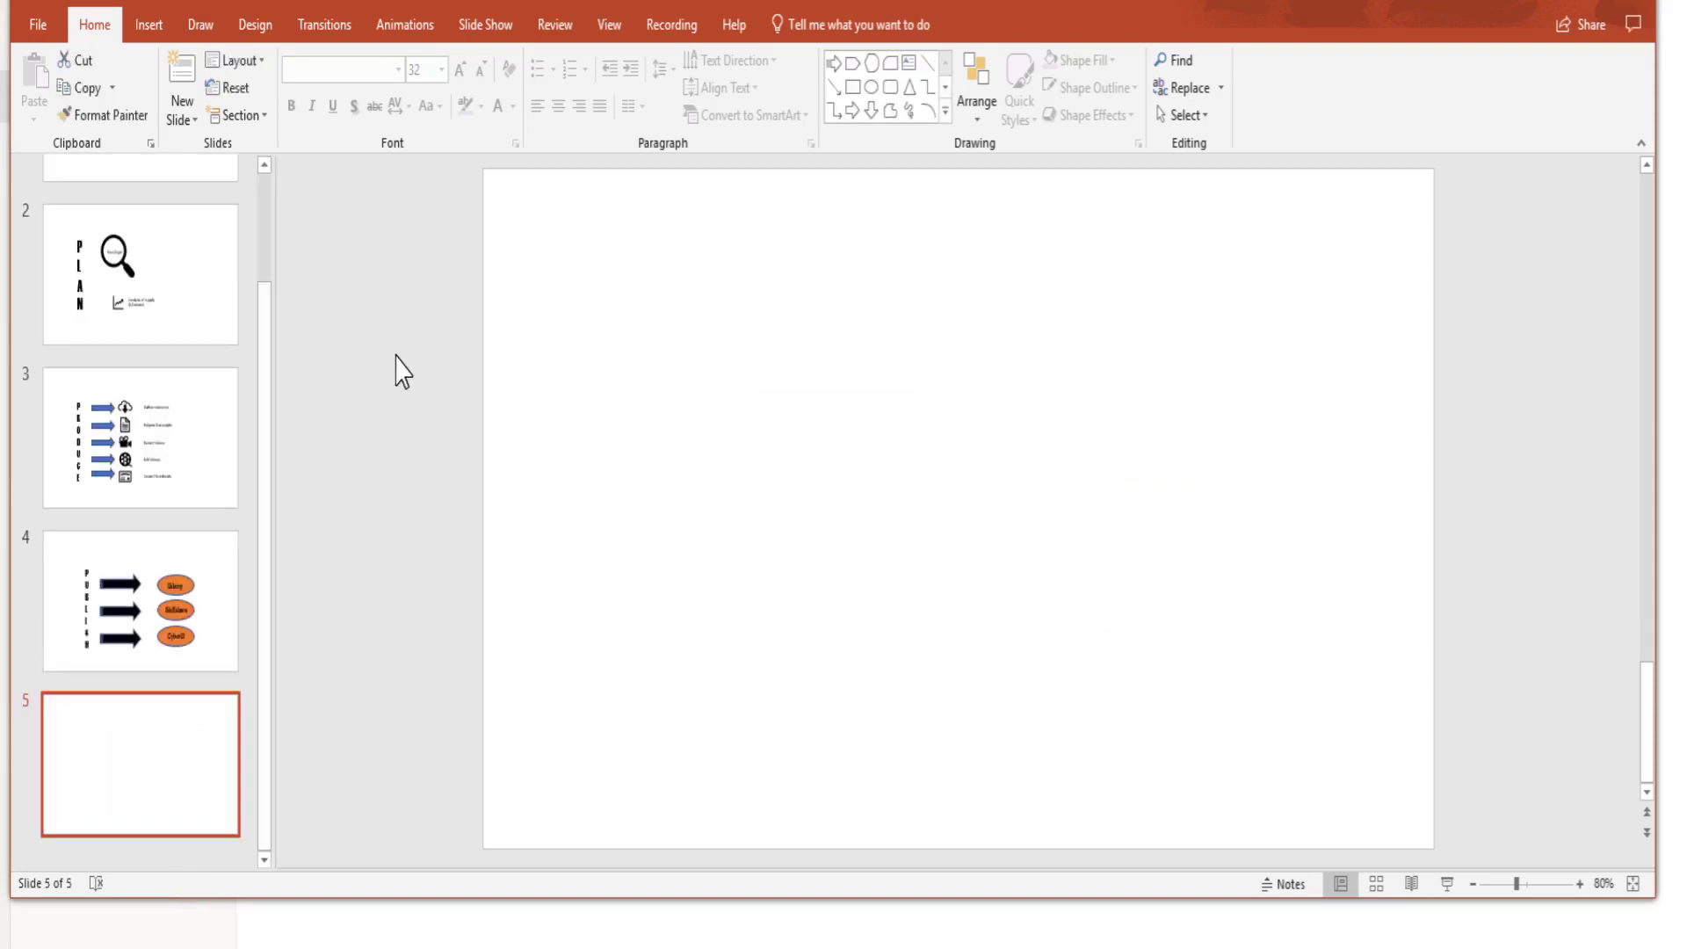
click(148, 25)
click(850, 96)
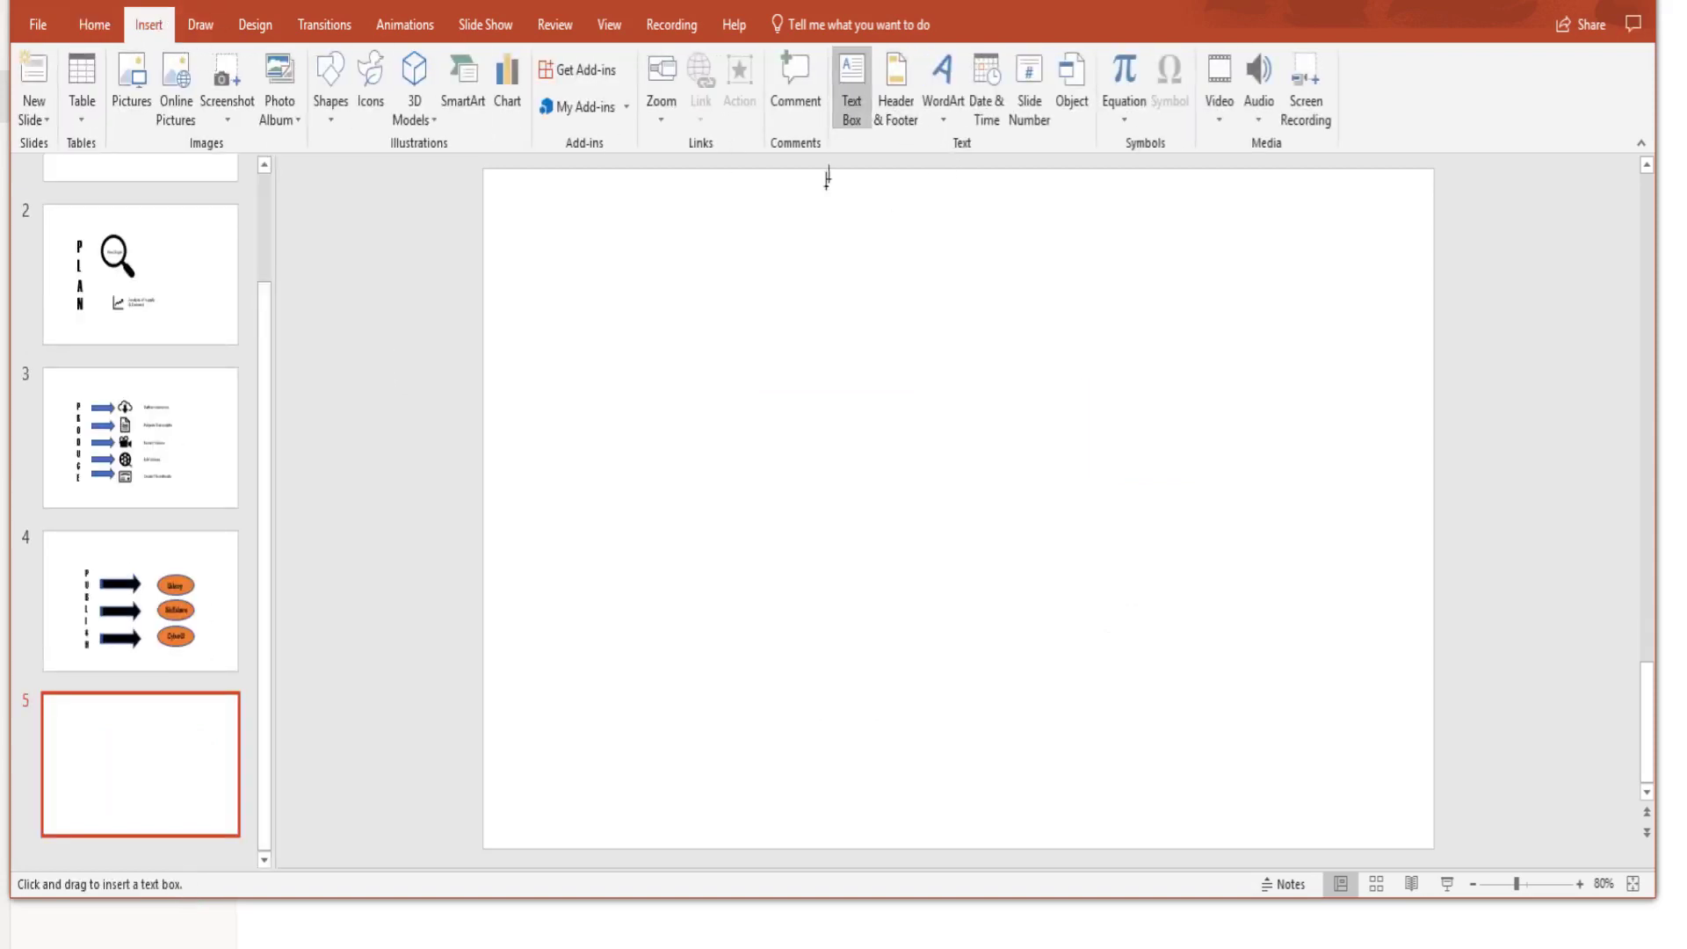
click(749, 343)
text(P R O M O T E)
click(889, 356)
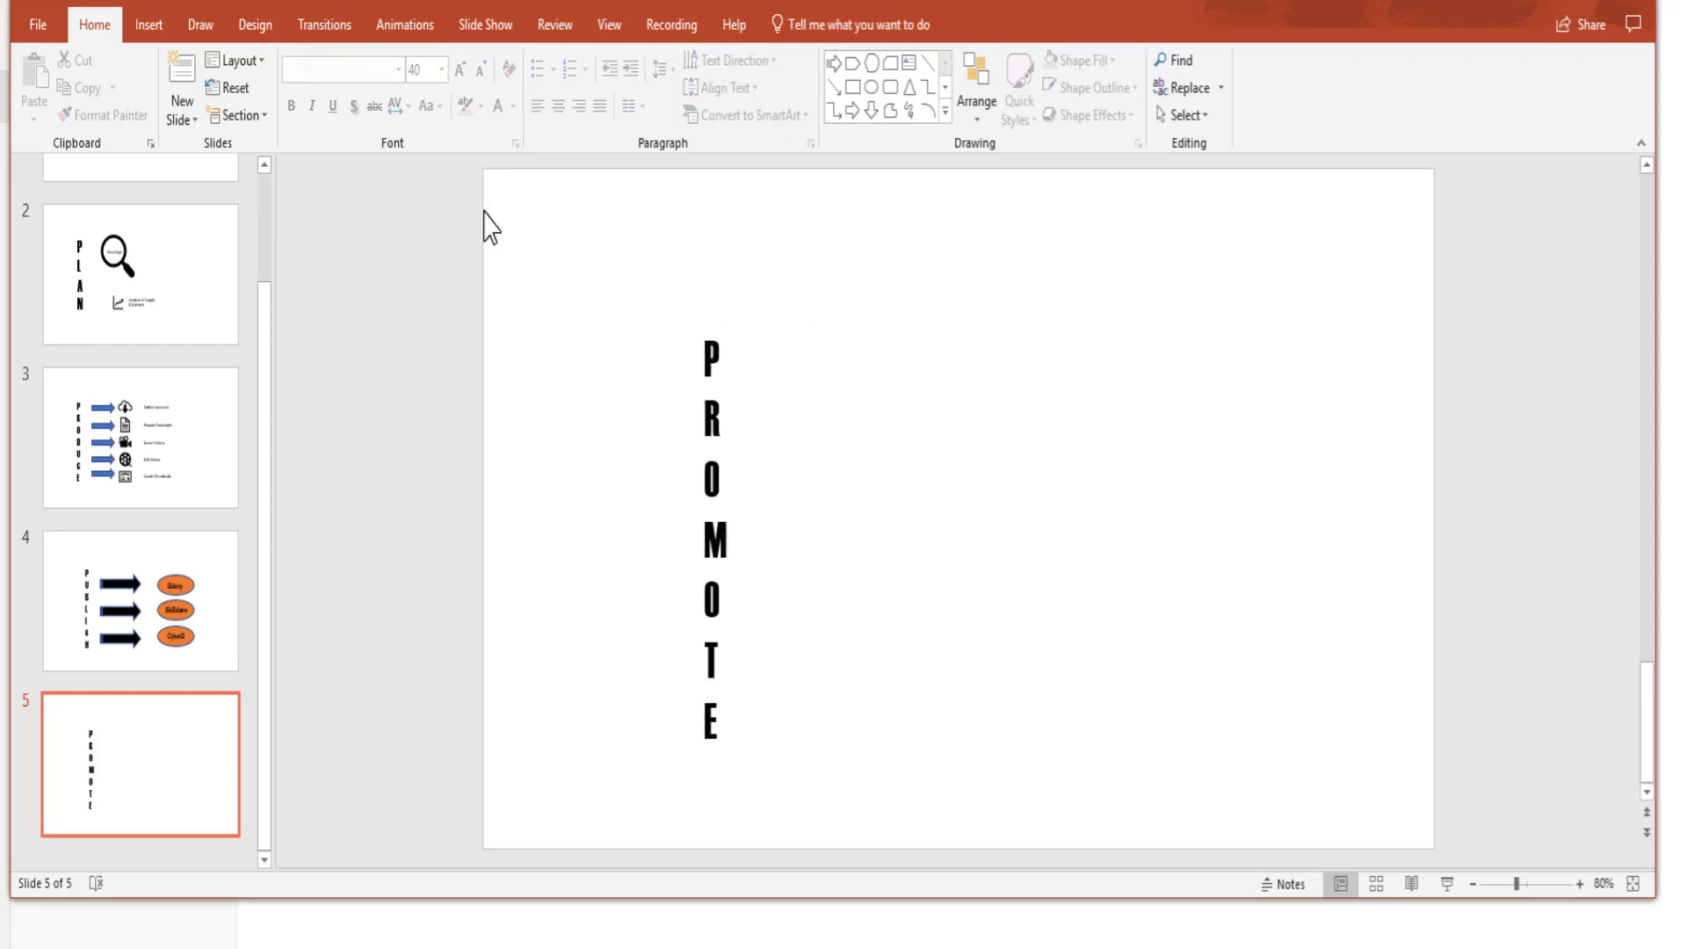
Step: Insert a notched right arrow beside the upper letters of PROMOTE
key(alt+n)
click(331, 84)
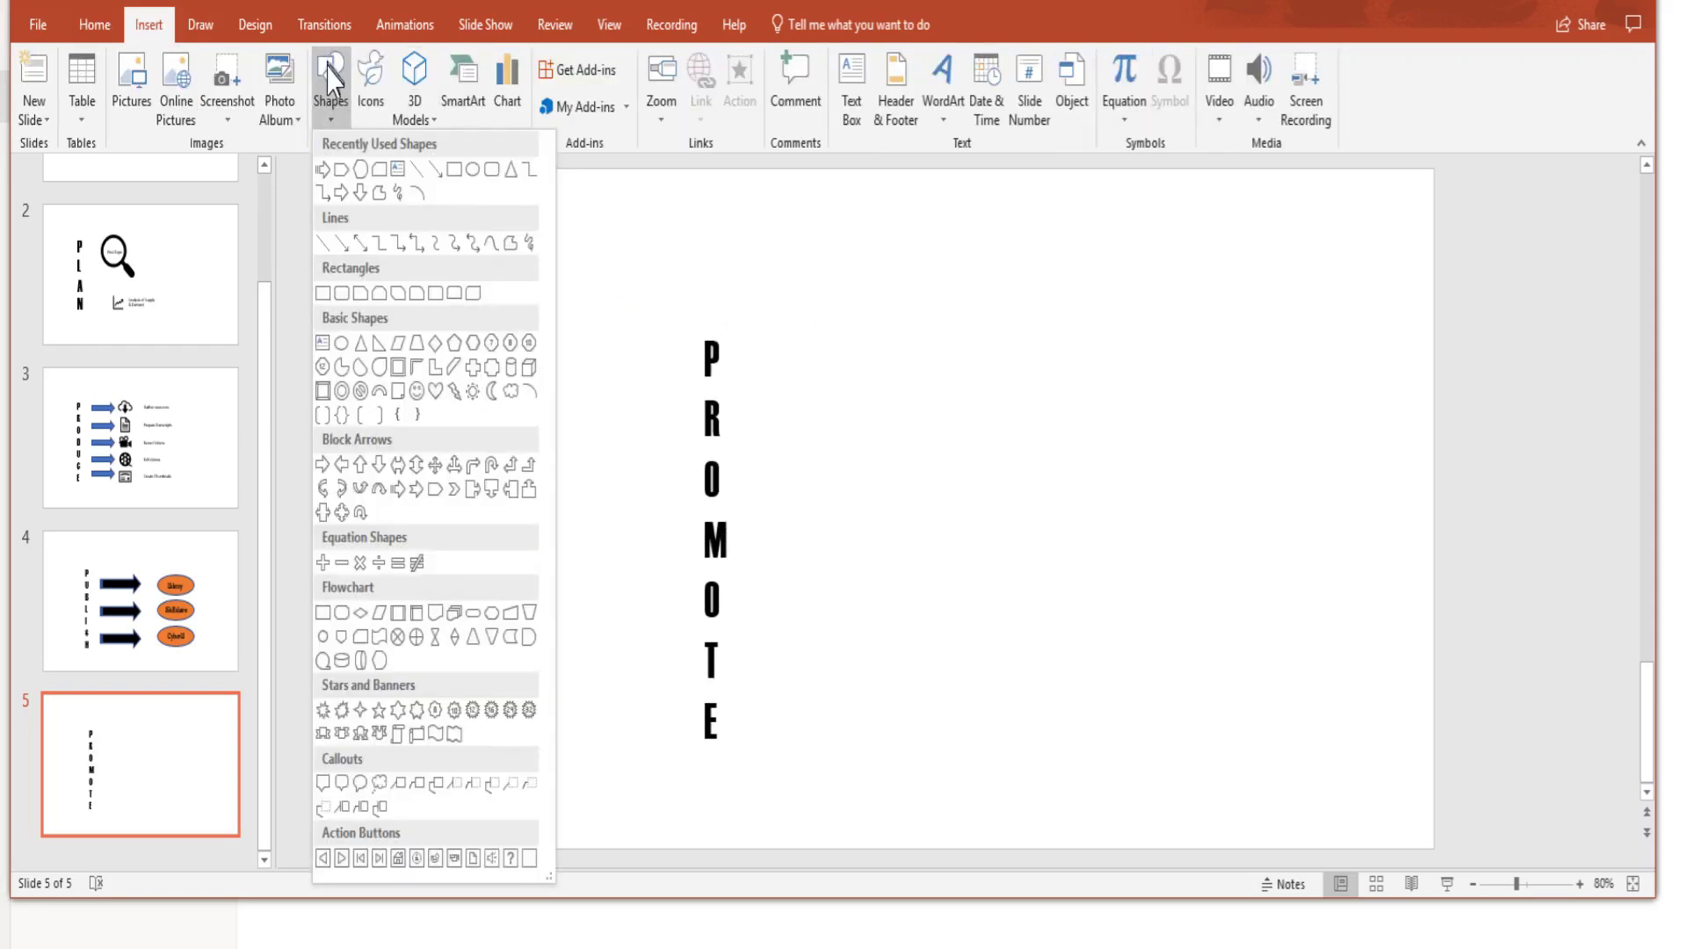
click(407, 493)
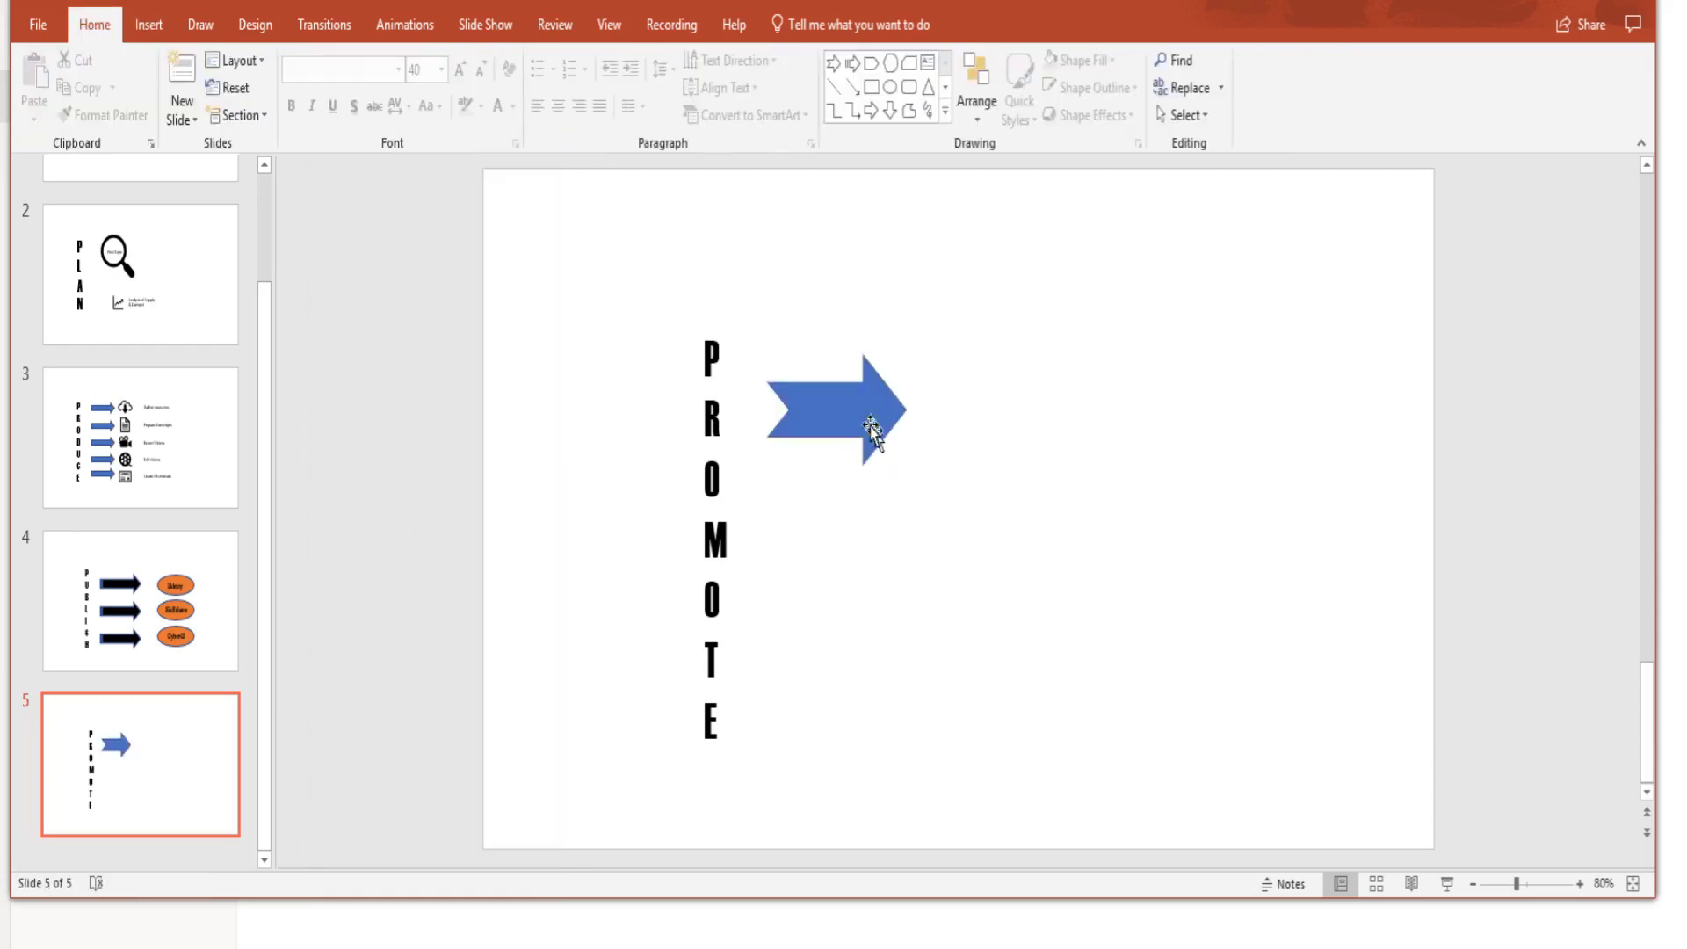
click(870, 428)
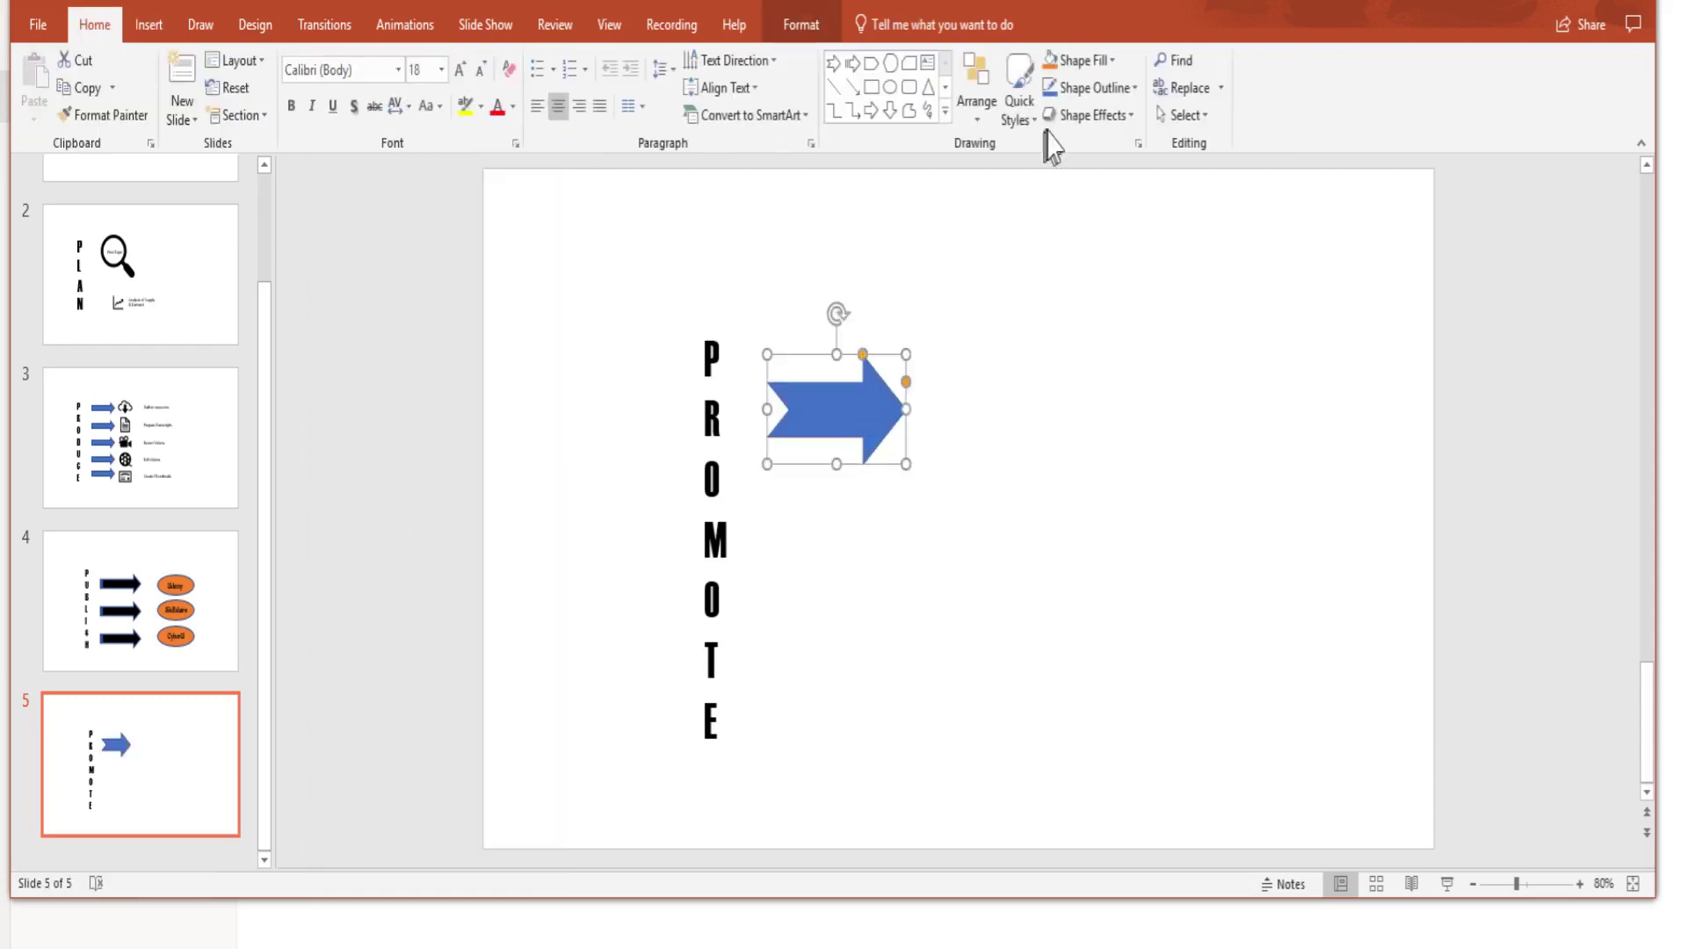
Step: Fill the notched arrow with light gray and duplicate it into an evenly spaced column of three
click(1078, 60)
click(1146, 151)
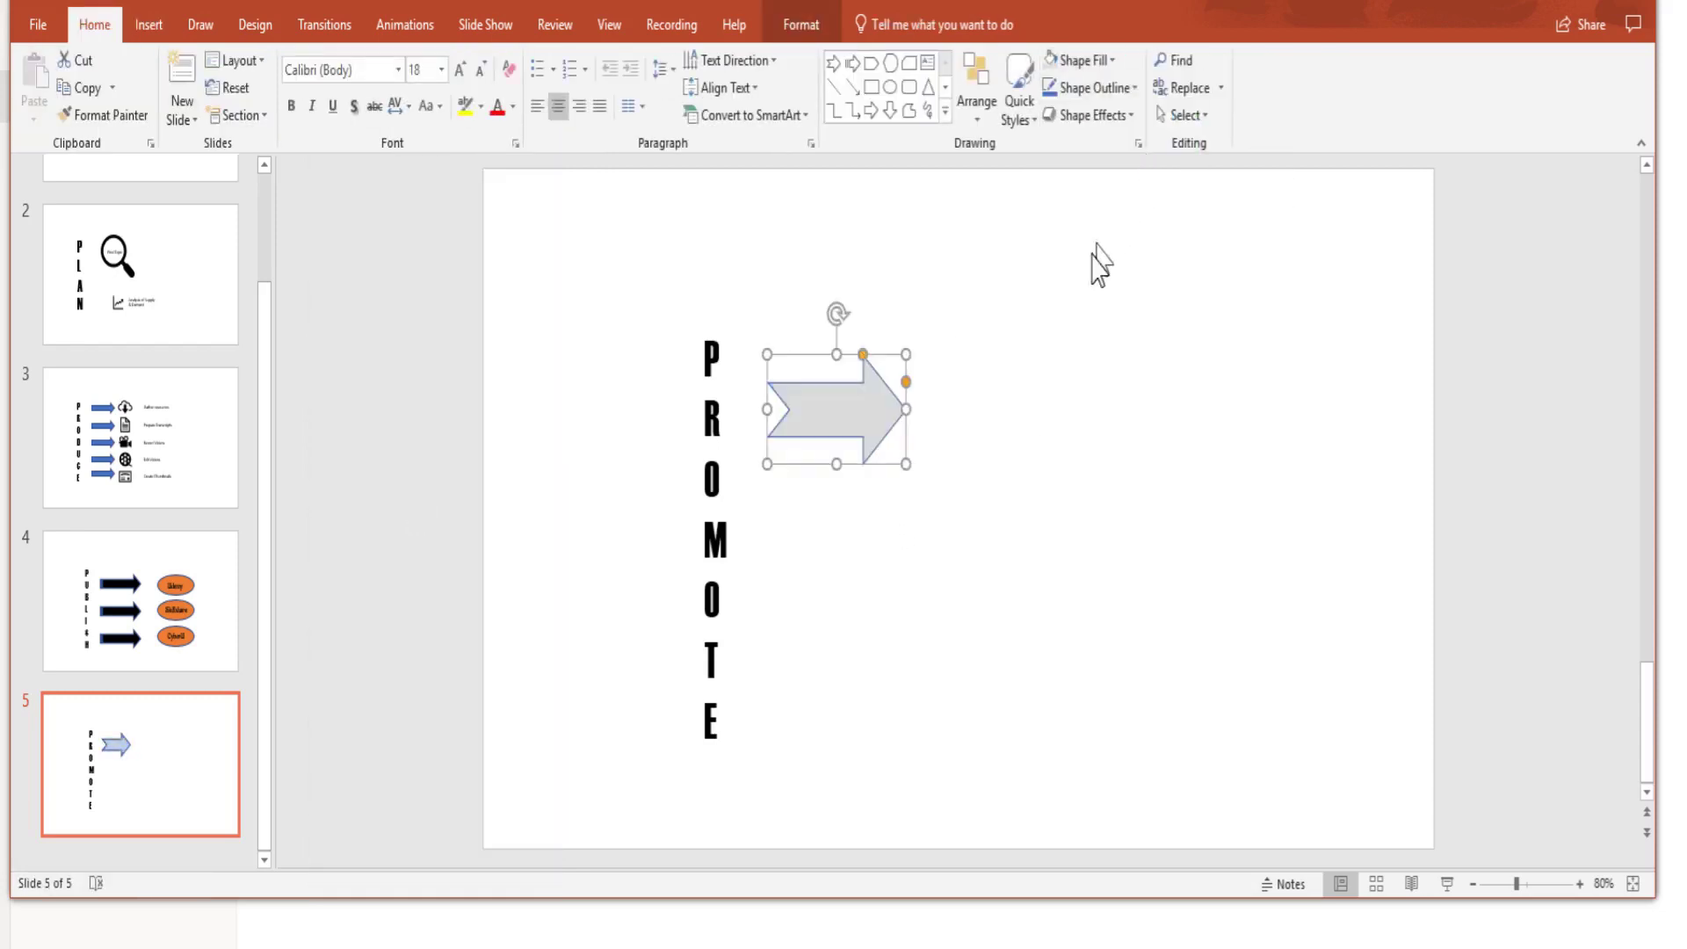
key(ctrl+d)
drag(859, 439, 859, 670)
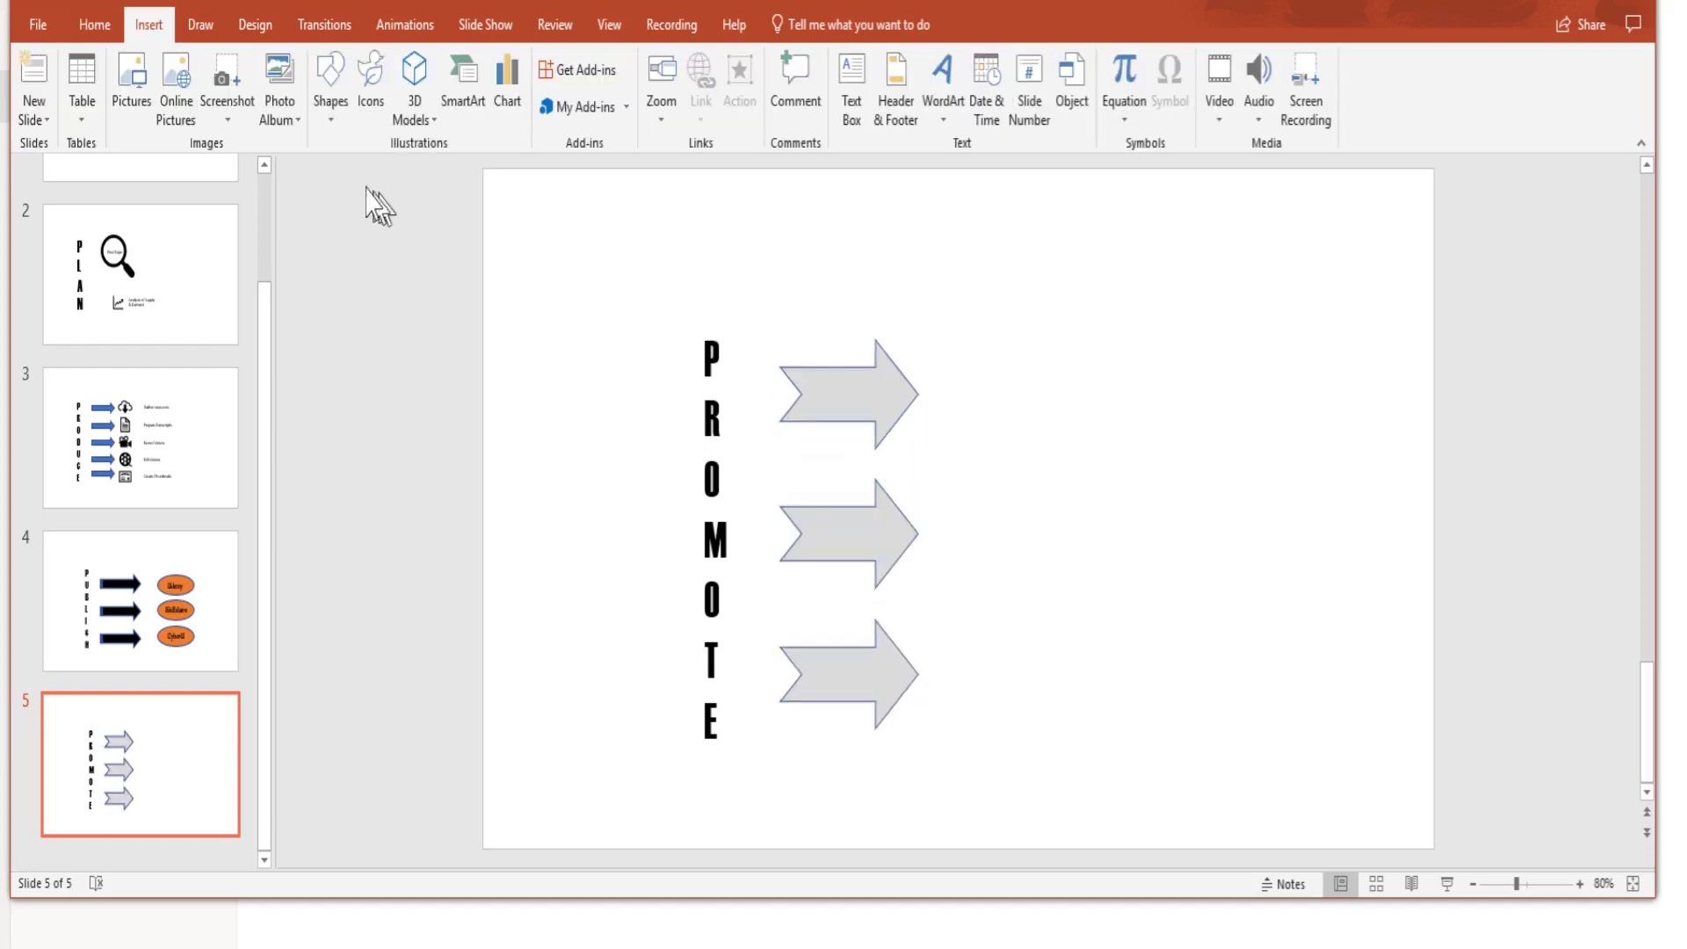
Step: Insert the pictures Youtube.png, facebook.png and Reddit.png from the PP-Dynamic folder
click(131, 88)
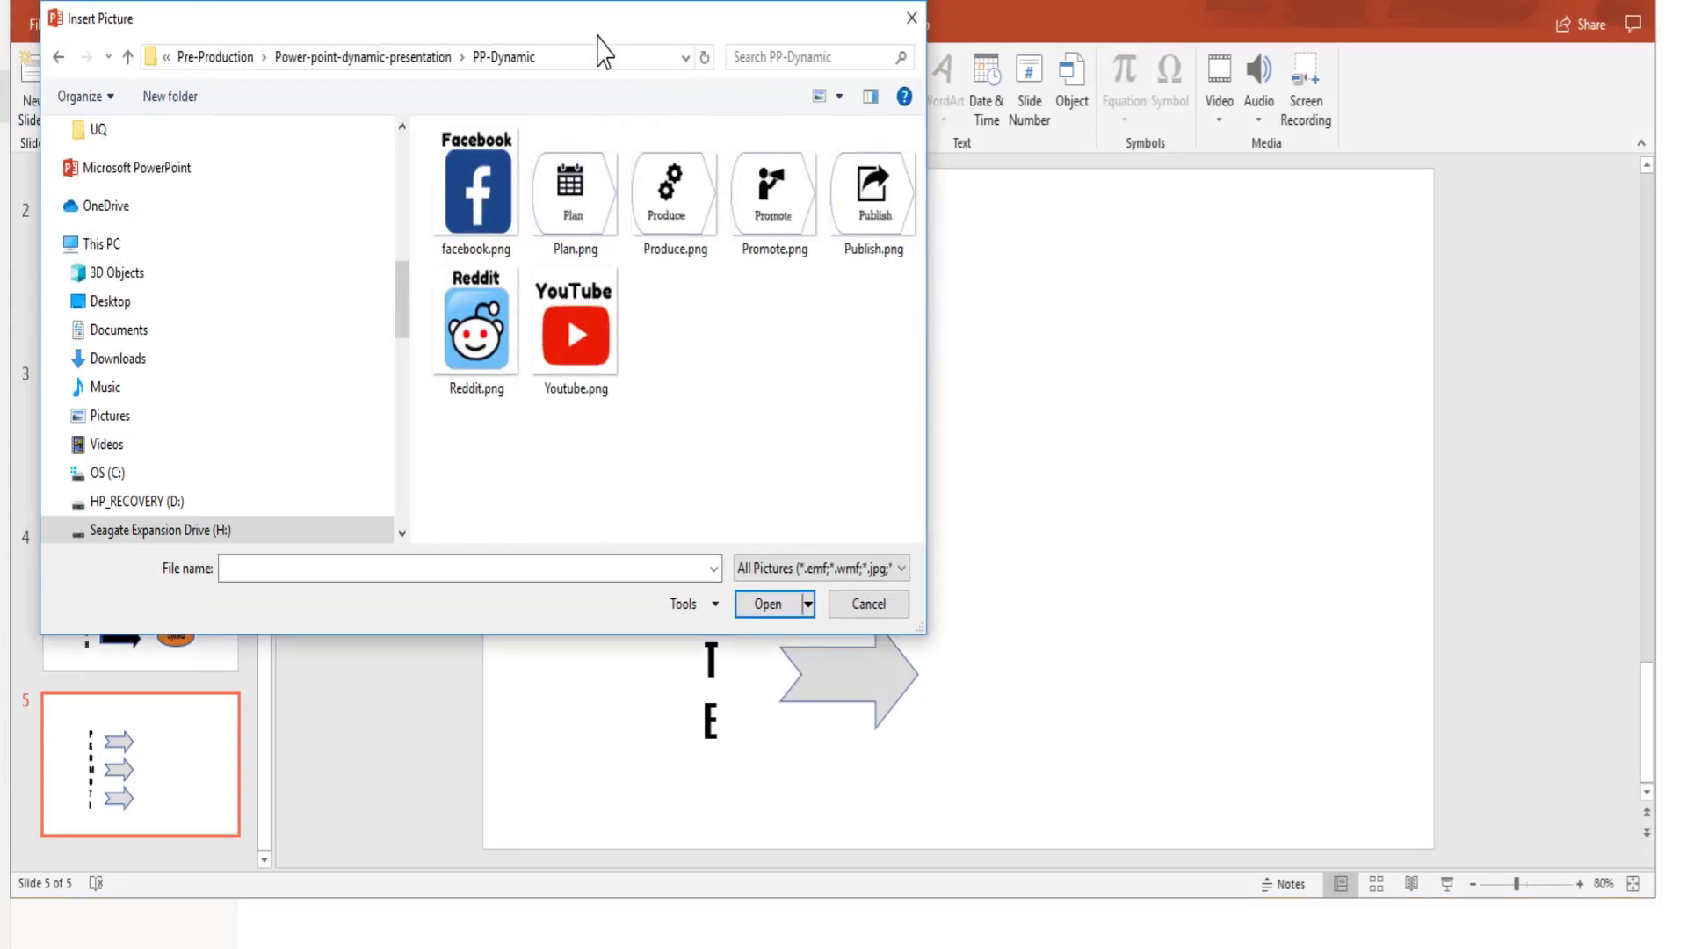
drag(598, 35, 573, 43)
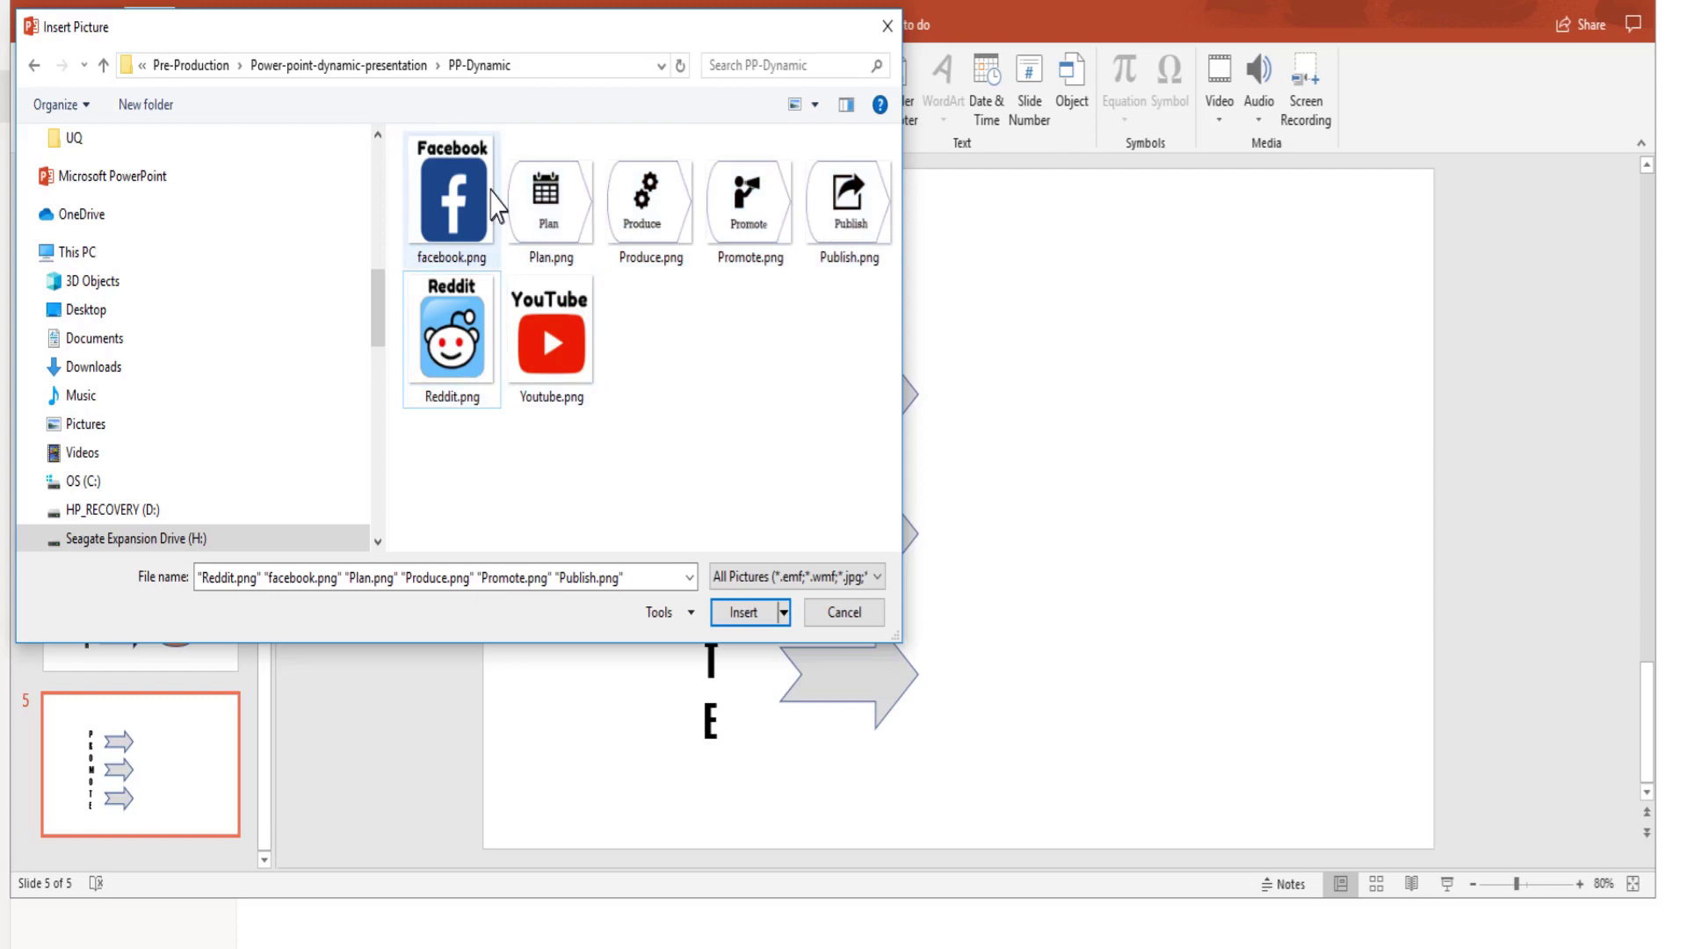
click(485, 188)
ctrl+click(451, 338)
ctrl+click(551, 343)
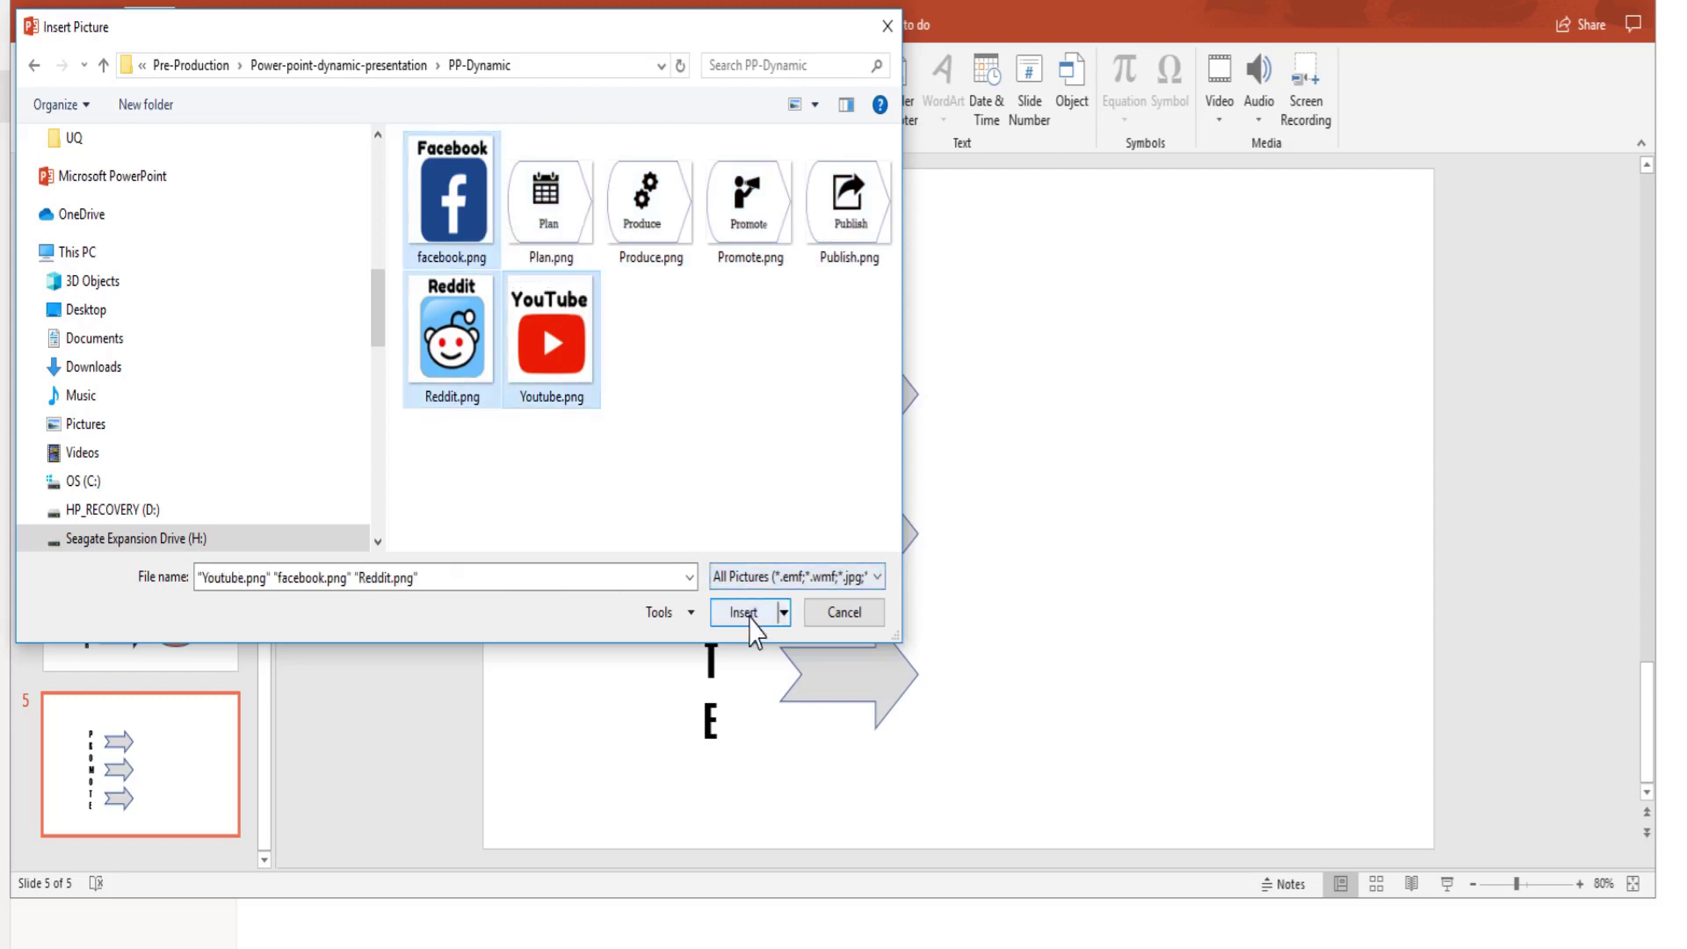
click(744, 613)
Step: Arrange the logos in a column beside the arrows, with YouTube at the top, Facebook in the middle and Reddit at the bottom
drag(1031, 398, 1032, 413)
drag(1061, 528, 1062, 563)
drag(1052, 721, 1041, 714)
drag(1052, 454, 1049, 413)
drag(1052, 527, 1052, 503)
drag(1047, 689, 1047, 677)
drag(1048, 536, 1048, 527)
click(1199, 628)
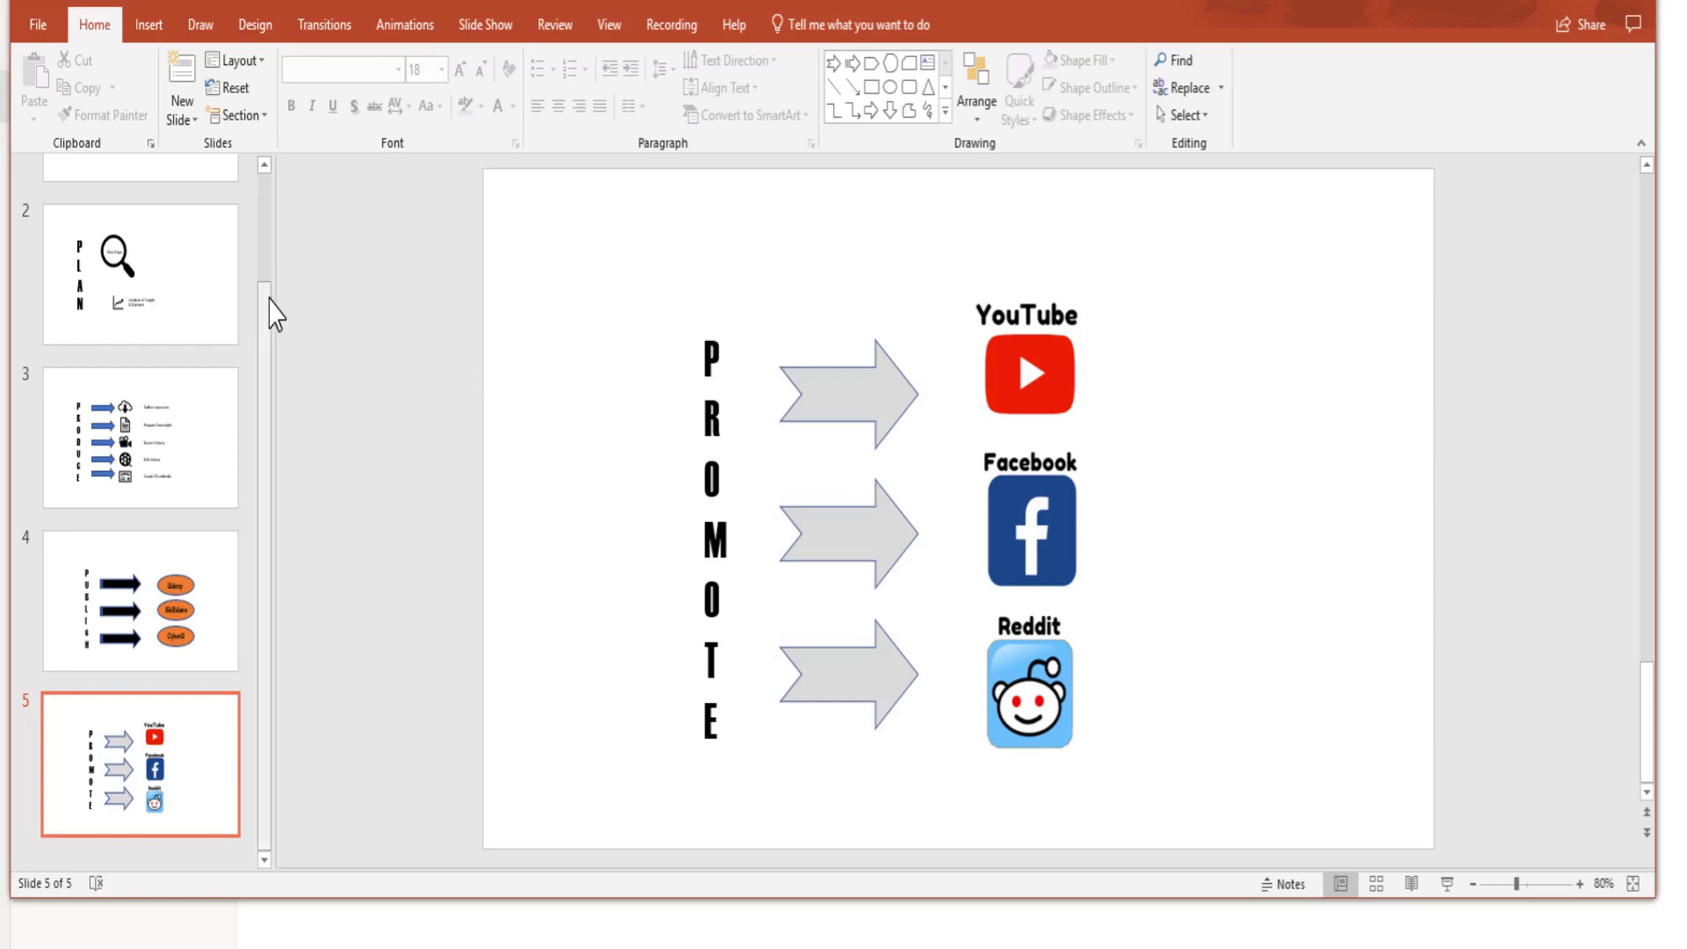
Step: Insert a Slide Zoom of slide 2 on the first slide and place it between the title and the Produce shape
drag(268, 300, 235, 197)
click(236, 196)
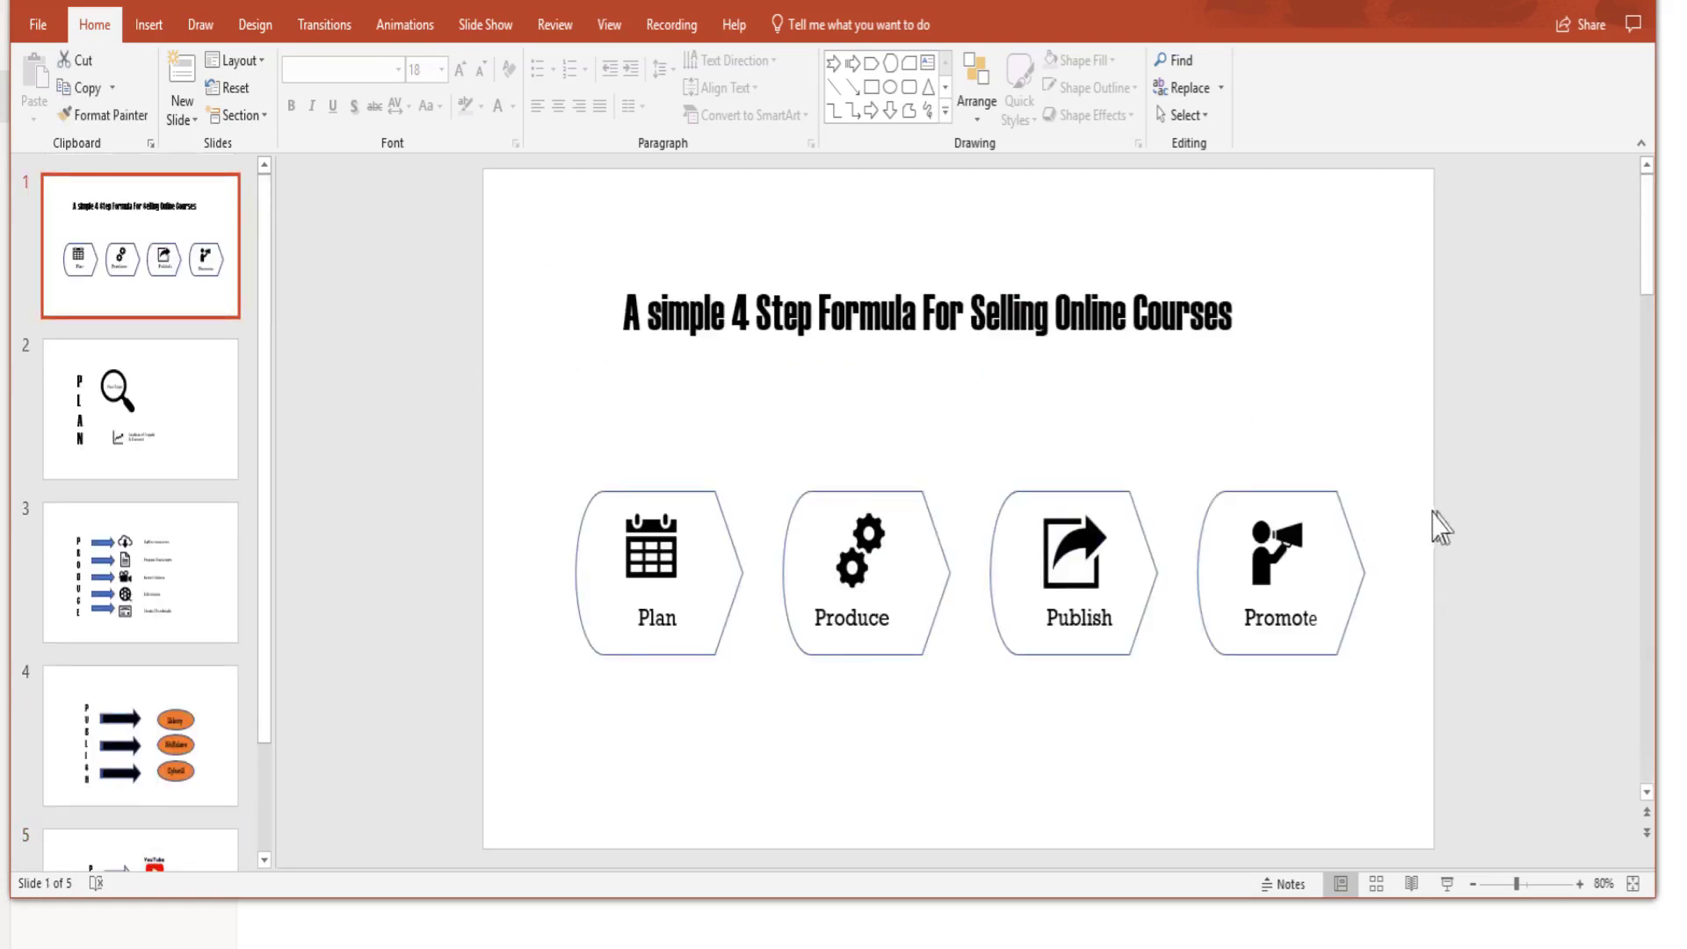
click(719, 556)
click(631, 511)
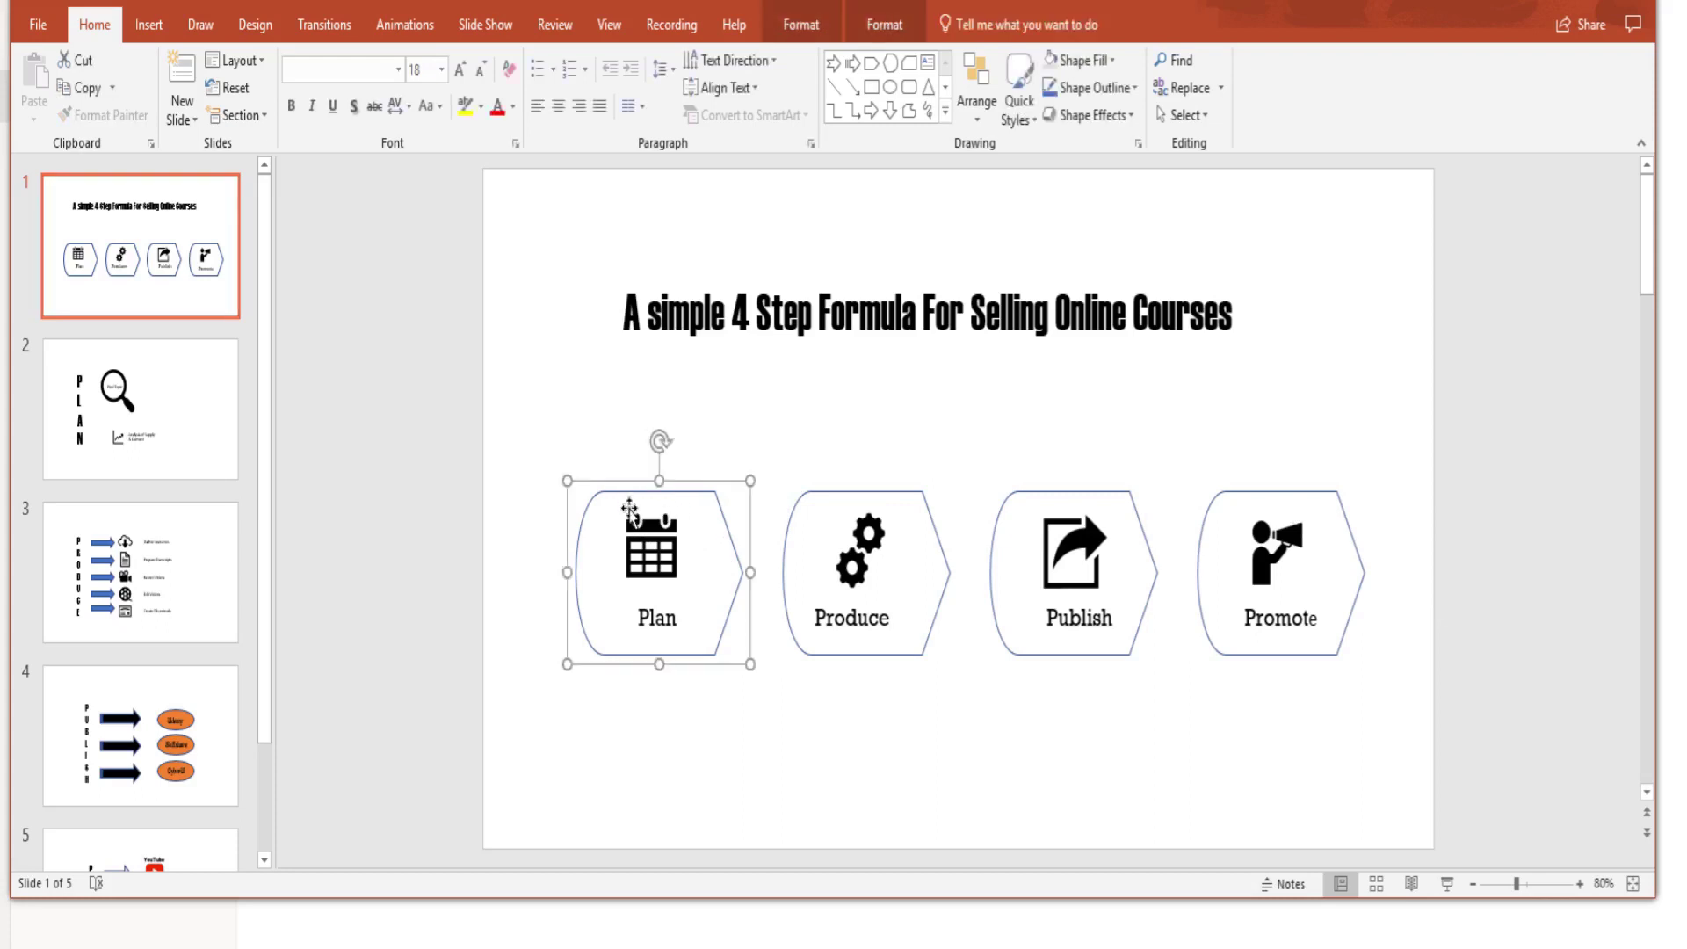
click(587, 411)
click(148, 25)
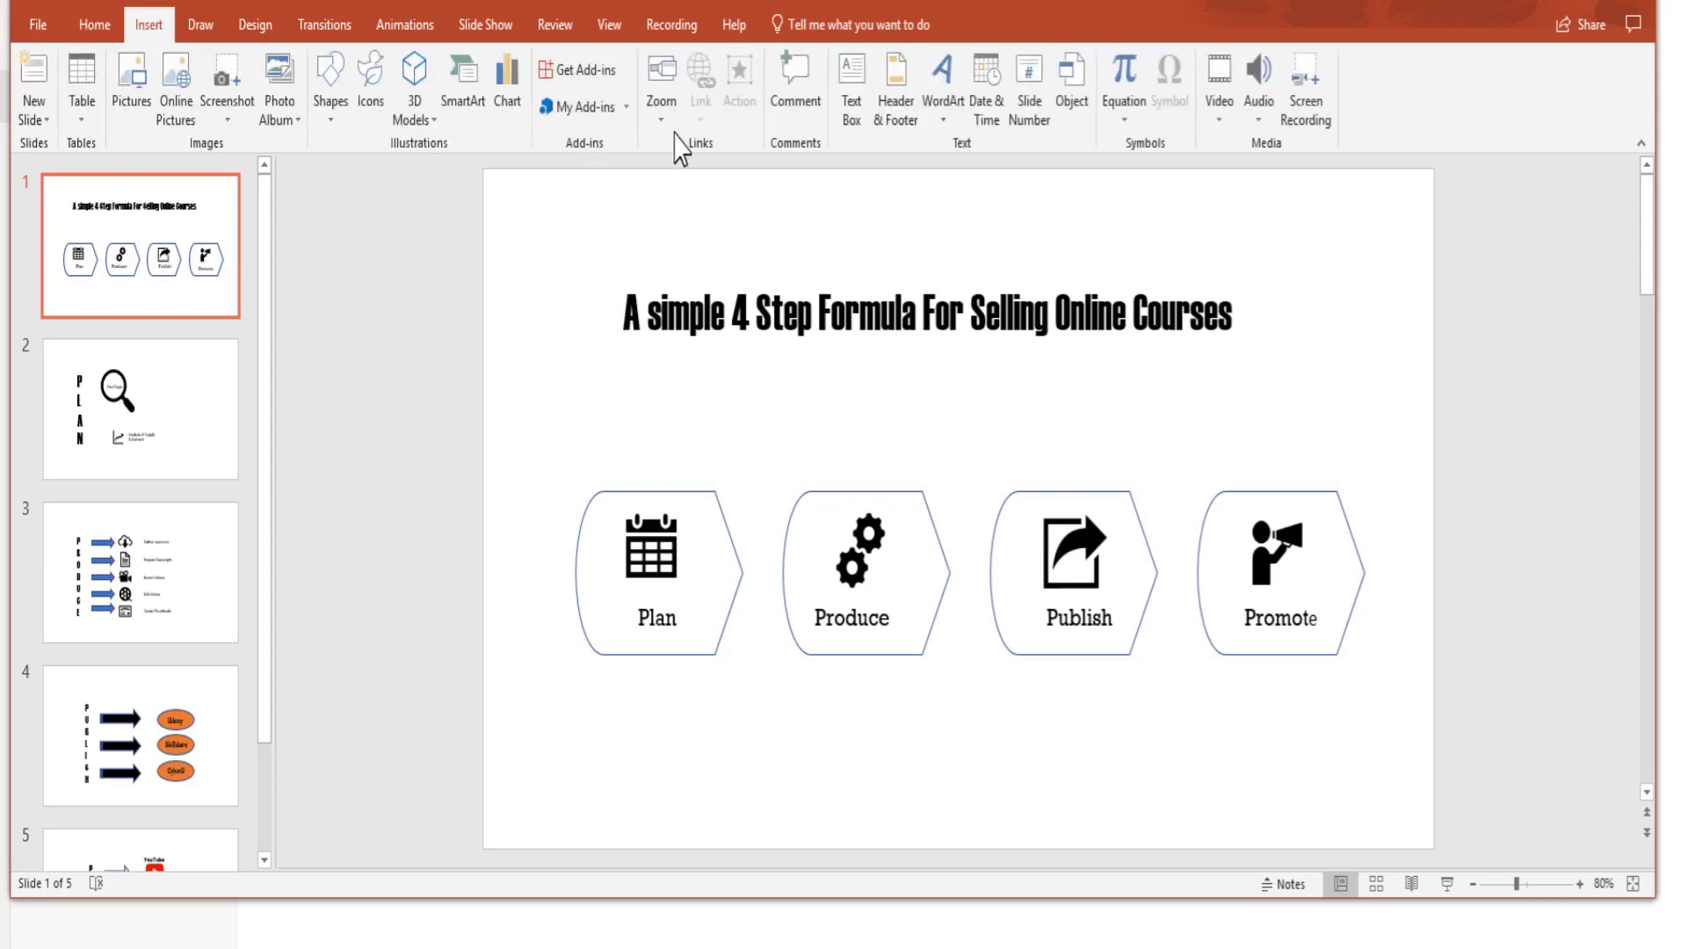
click(664, 127)
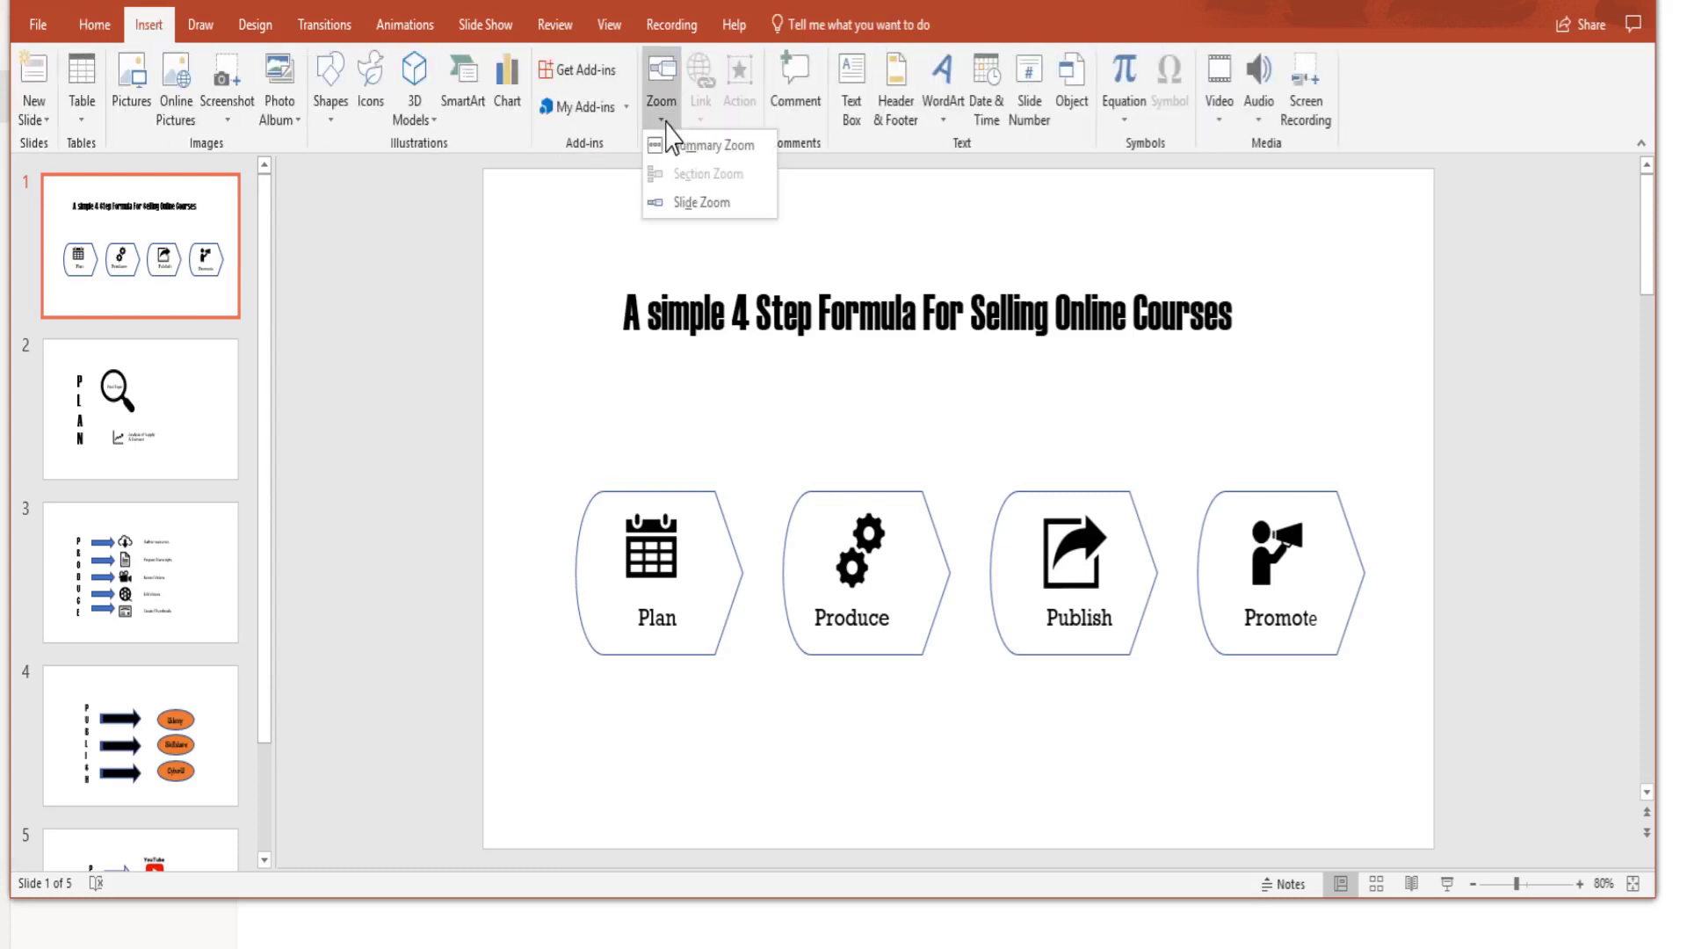
click(706, 207)
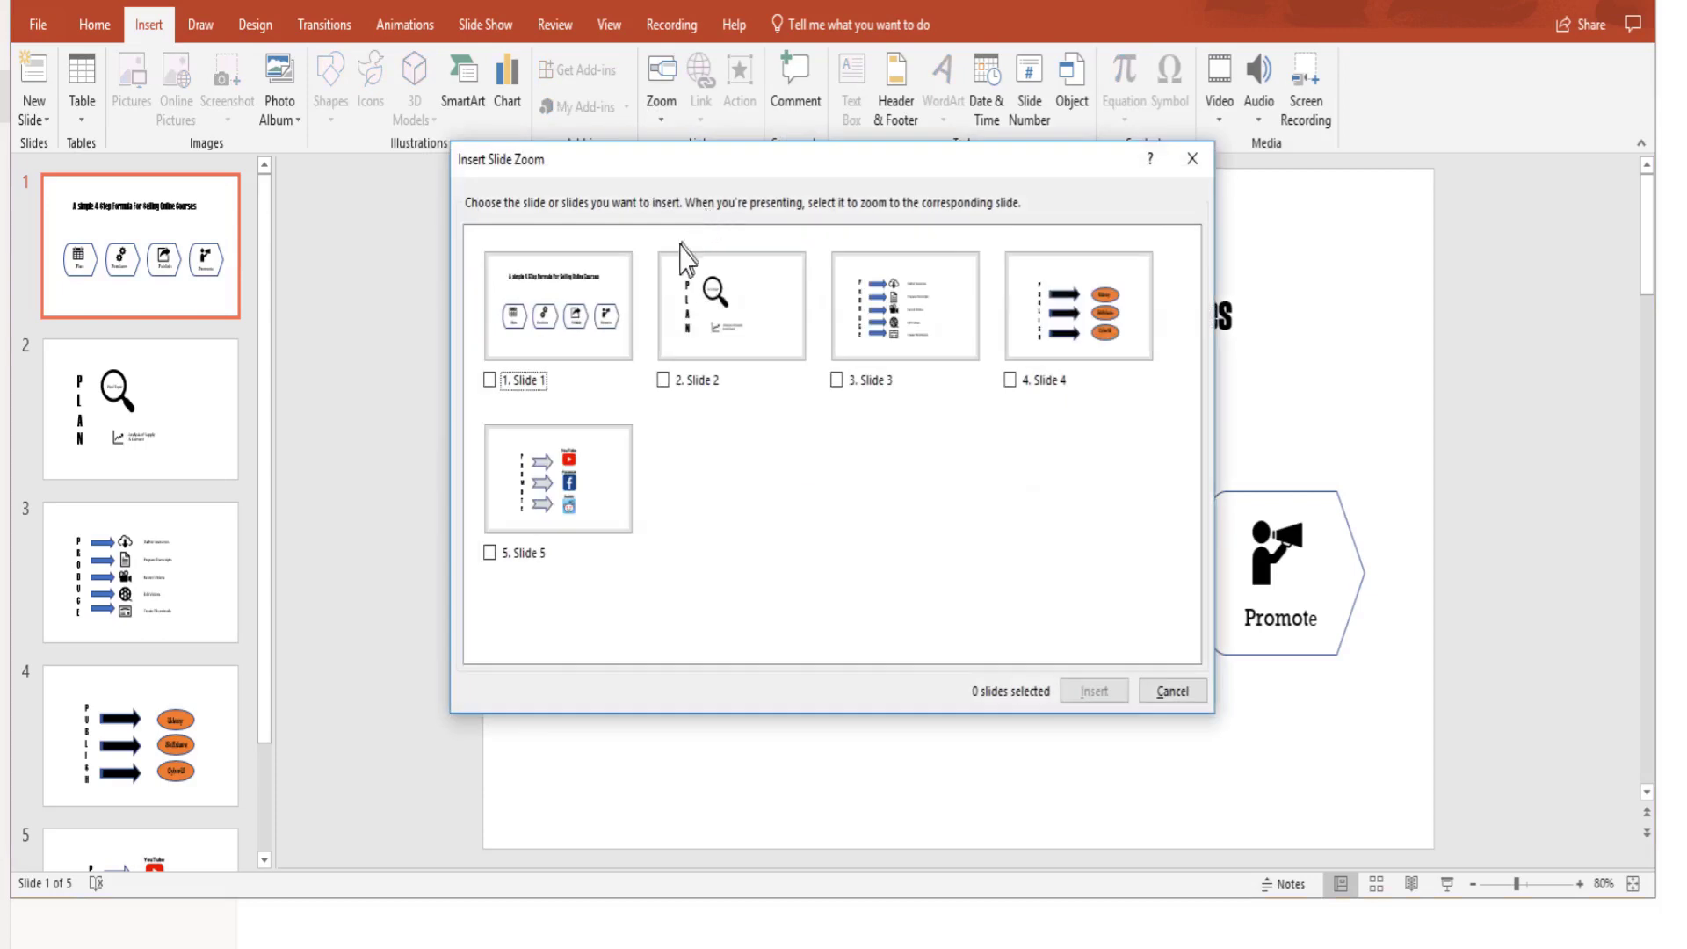
drag(1009, 159, 1313, 205)
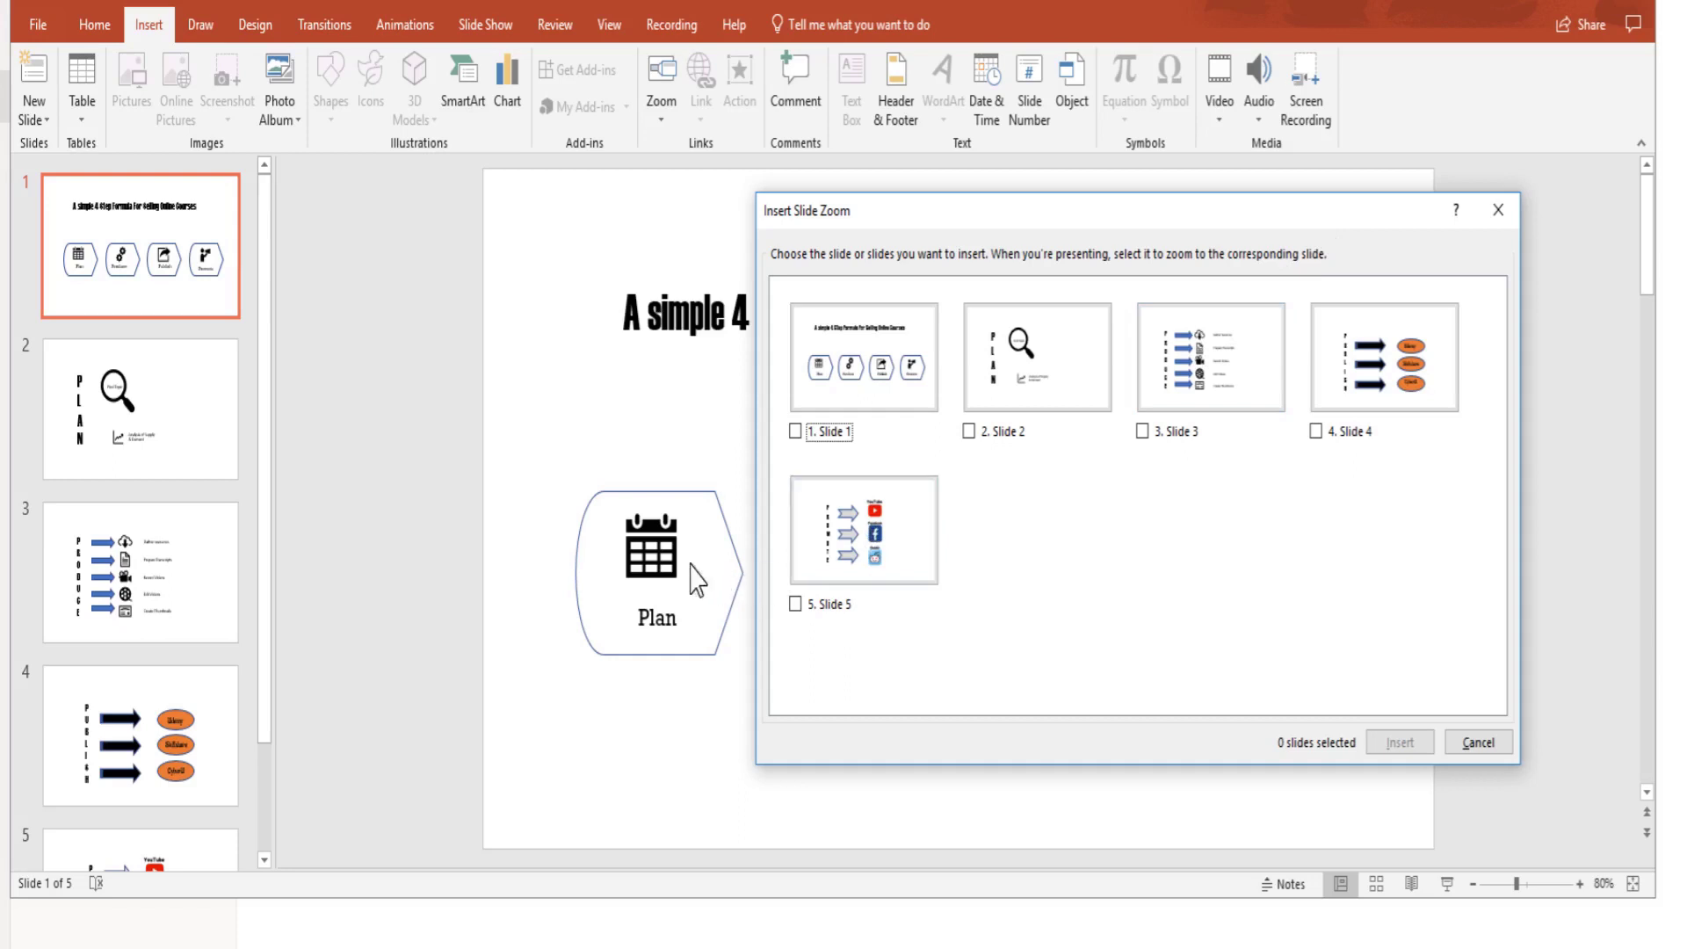
click(1051, 406)
click(1403, 753)
drag(1030, 538, 960, 485)
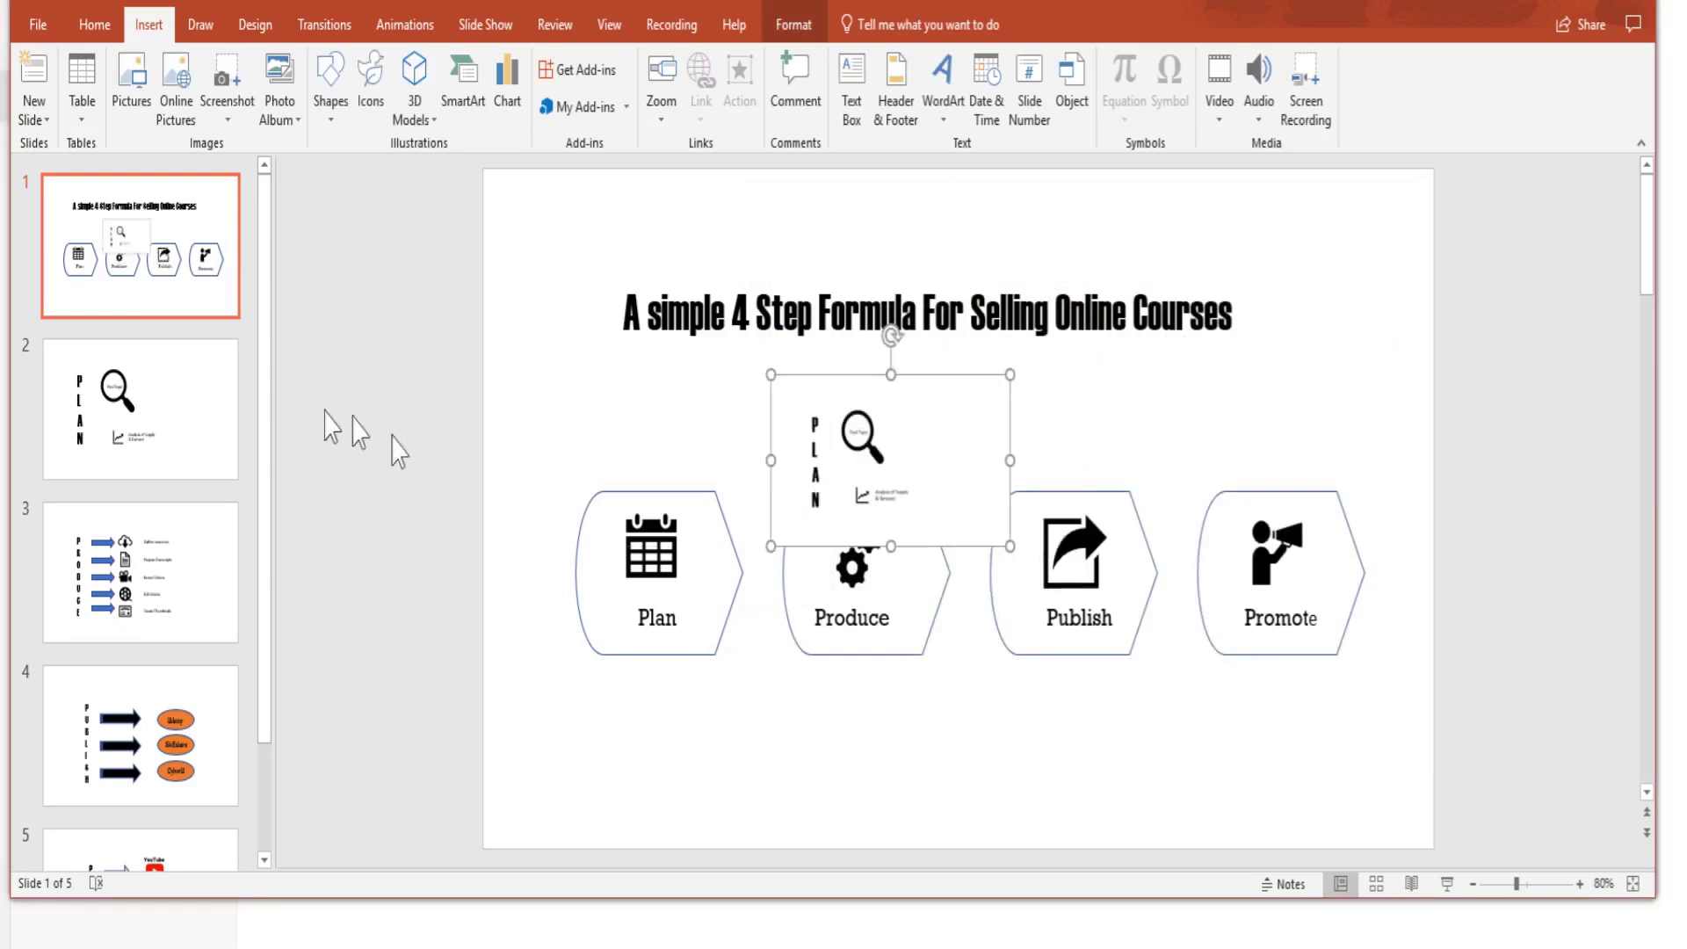
Step: Turn on Return to Zoom for the slide 2 zoom and replace its image with Plan.png from the PP-Dynamic folder
click(794, 25)
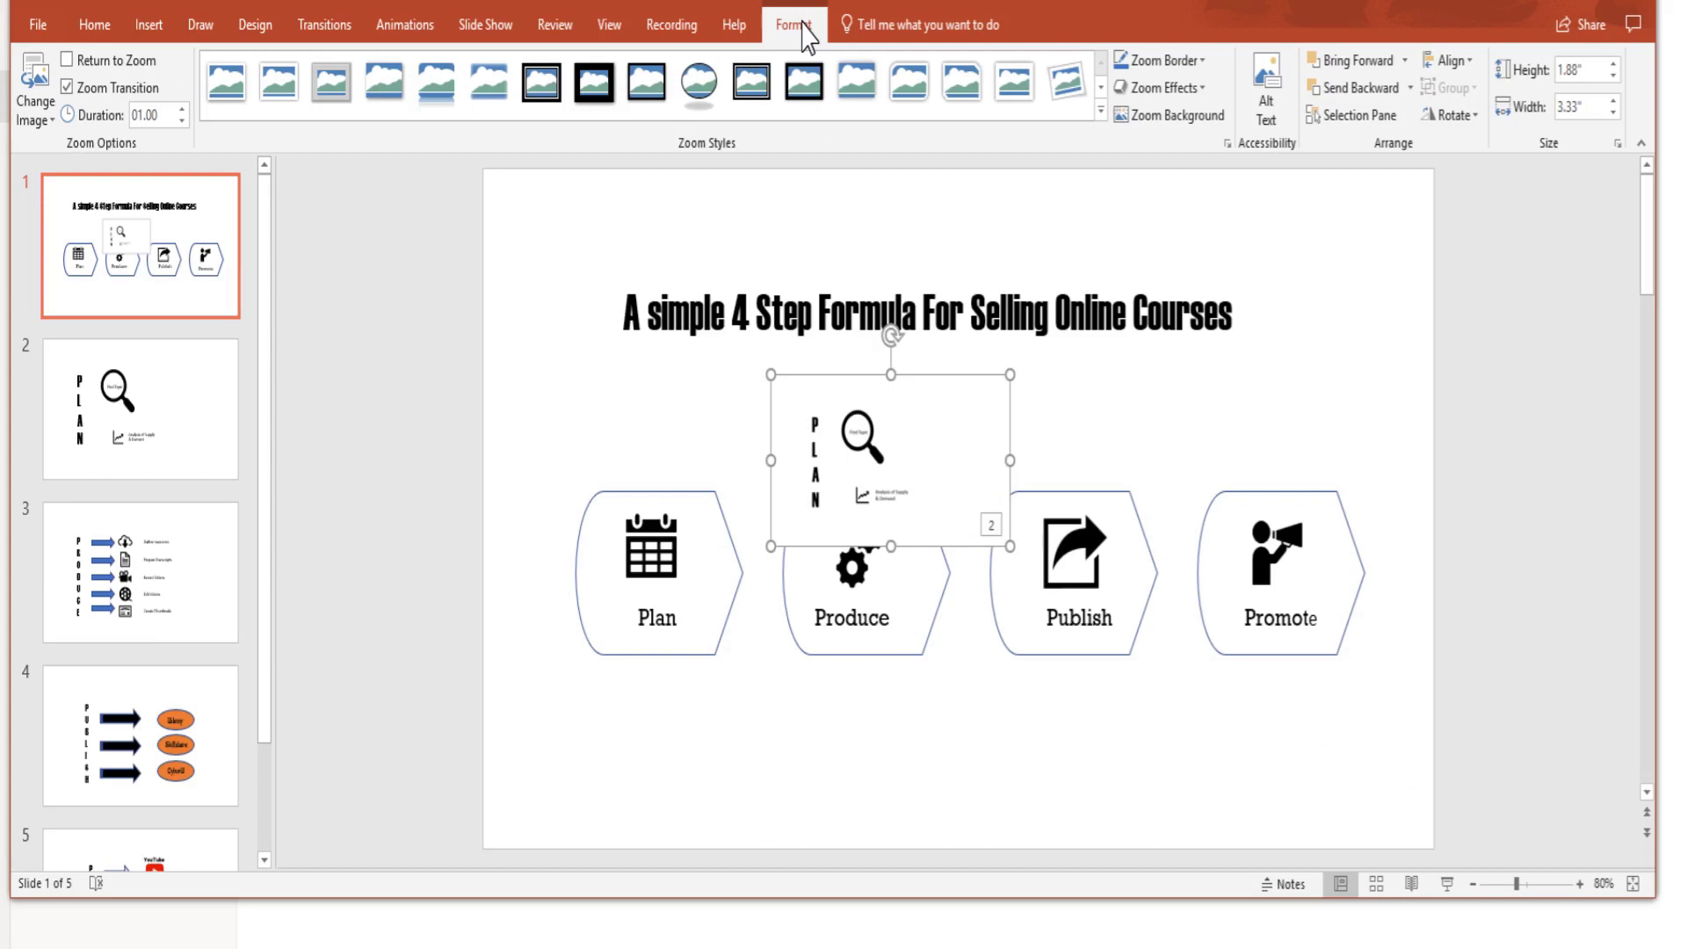
click(66, 59)
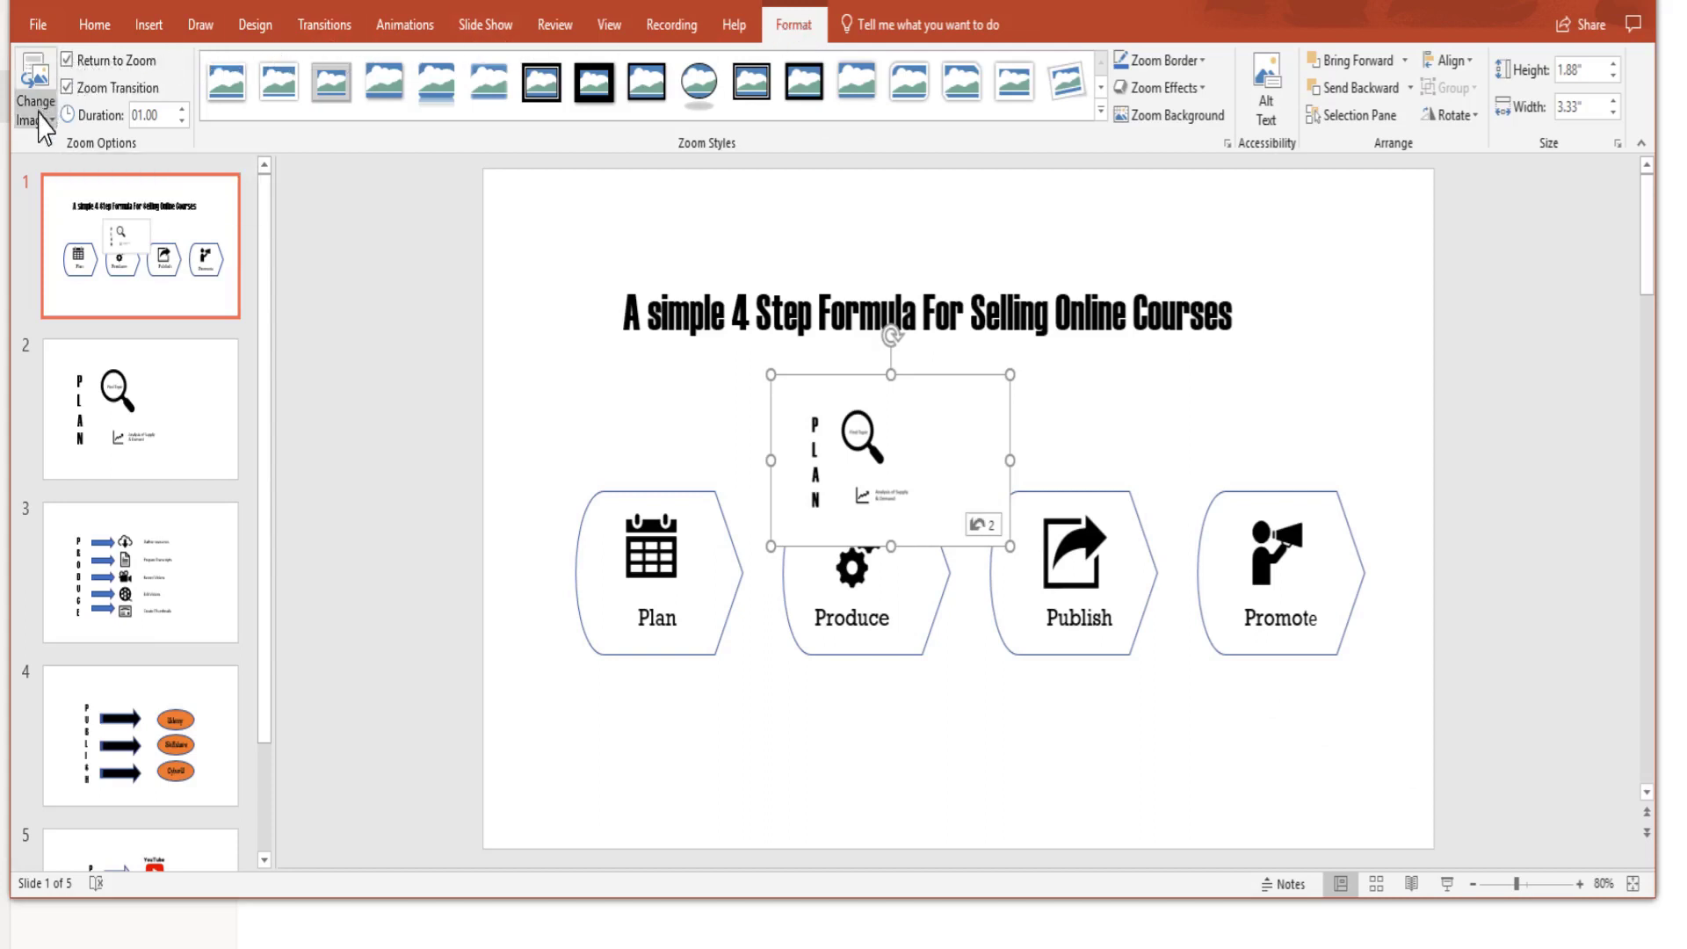
click(37, 113)
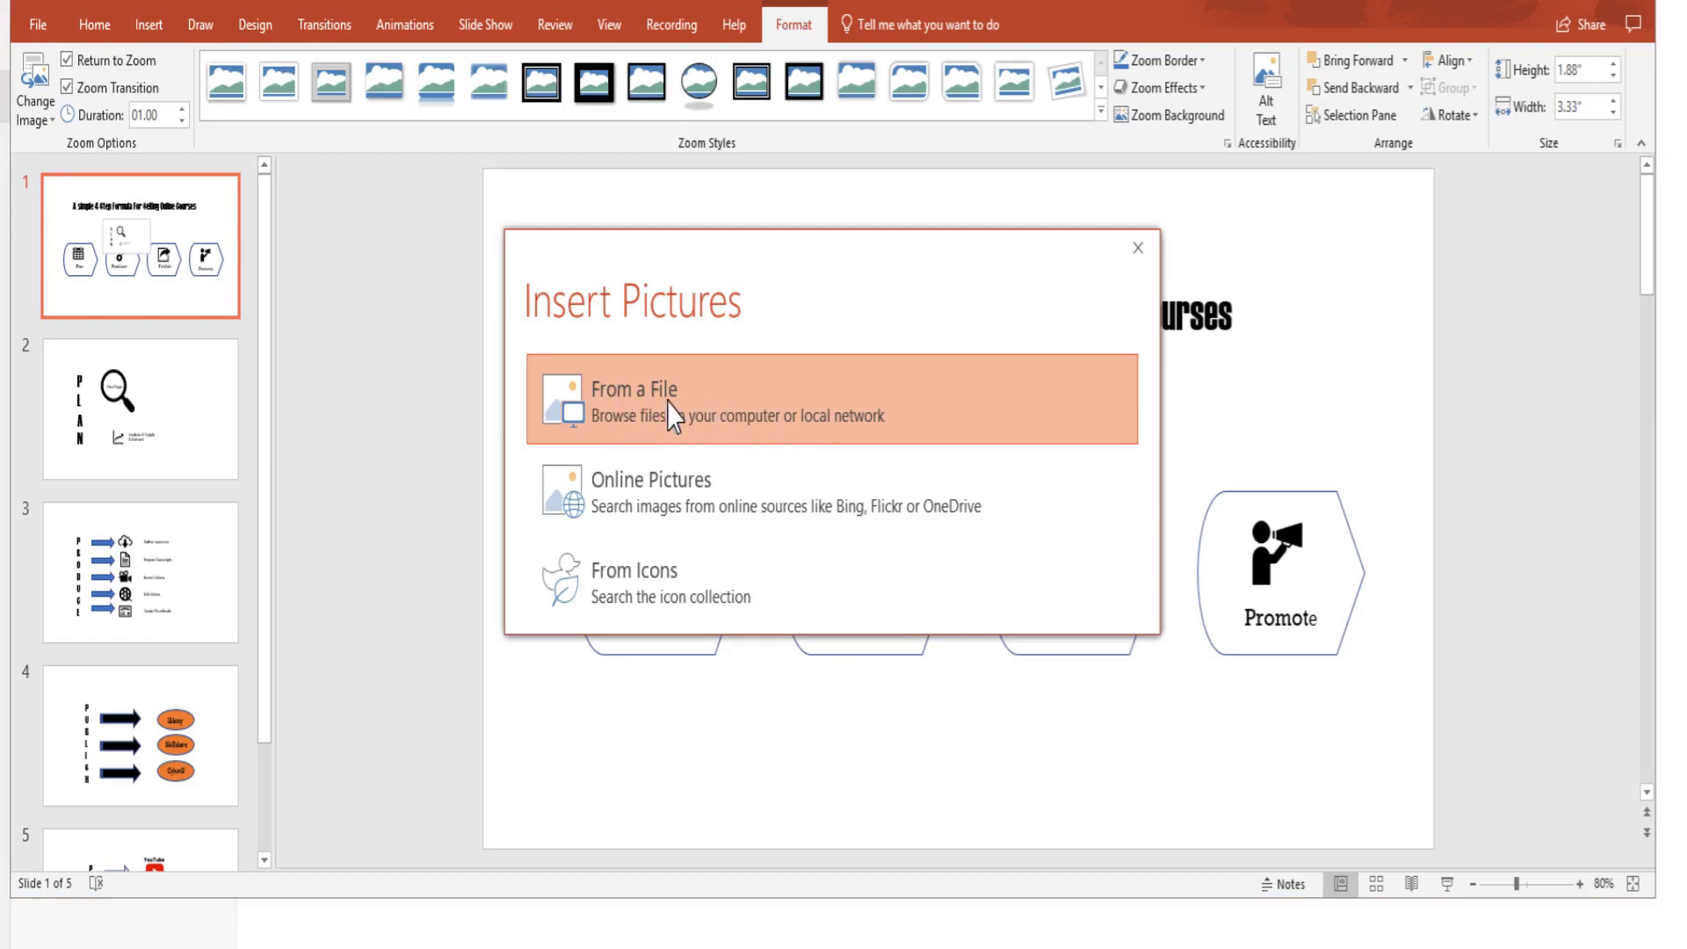
click(673, 415)
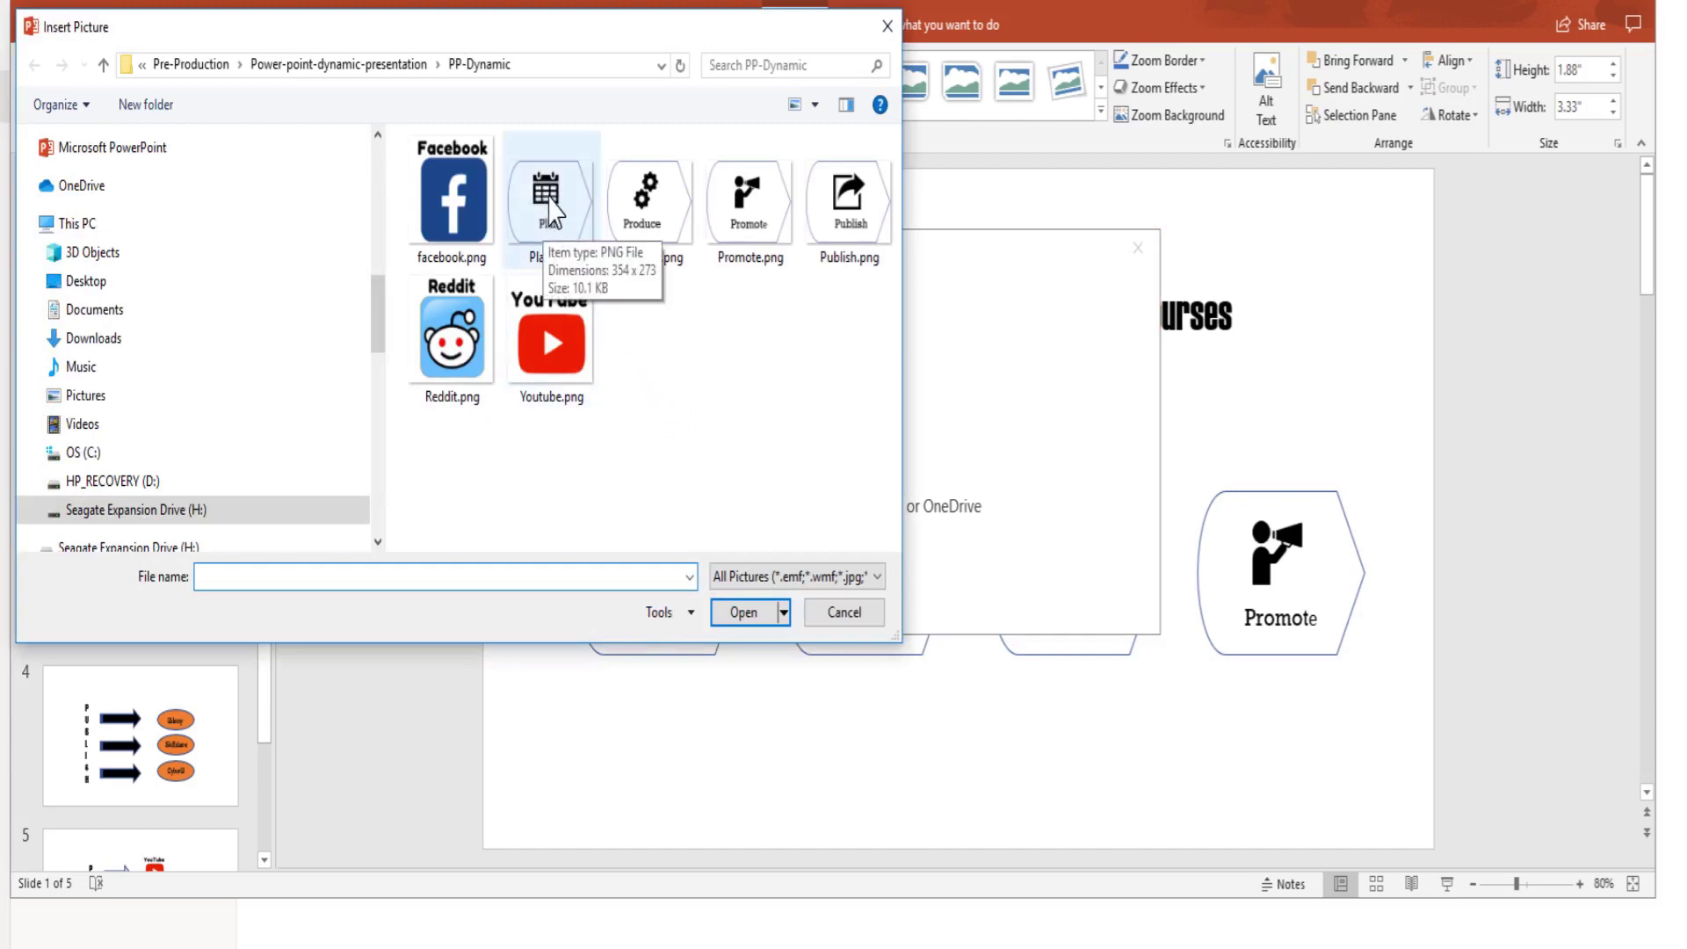
click(551, 211)
click(742, 612)
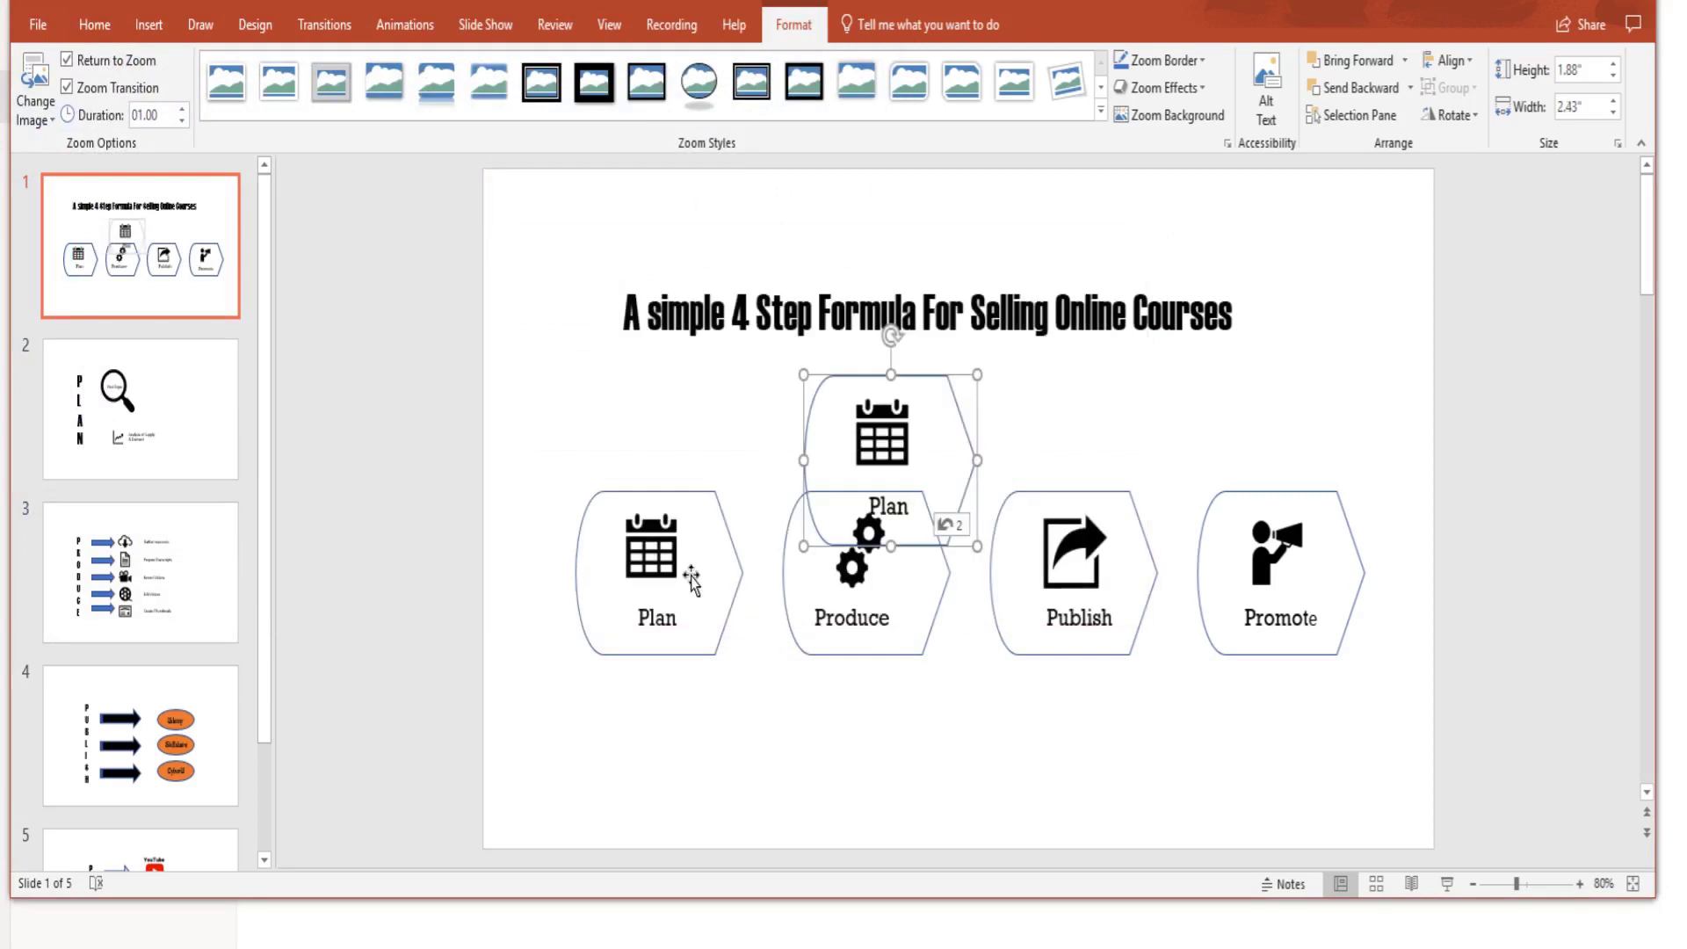
Step: Delete the original Plan shape and move the Plan zoom into its place at the start of the row
click(691, 576)
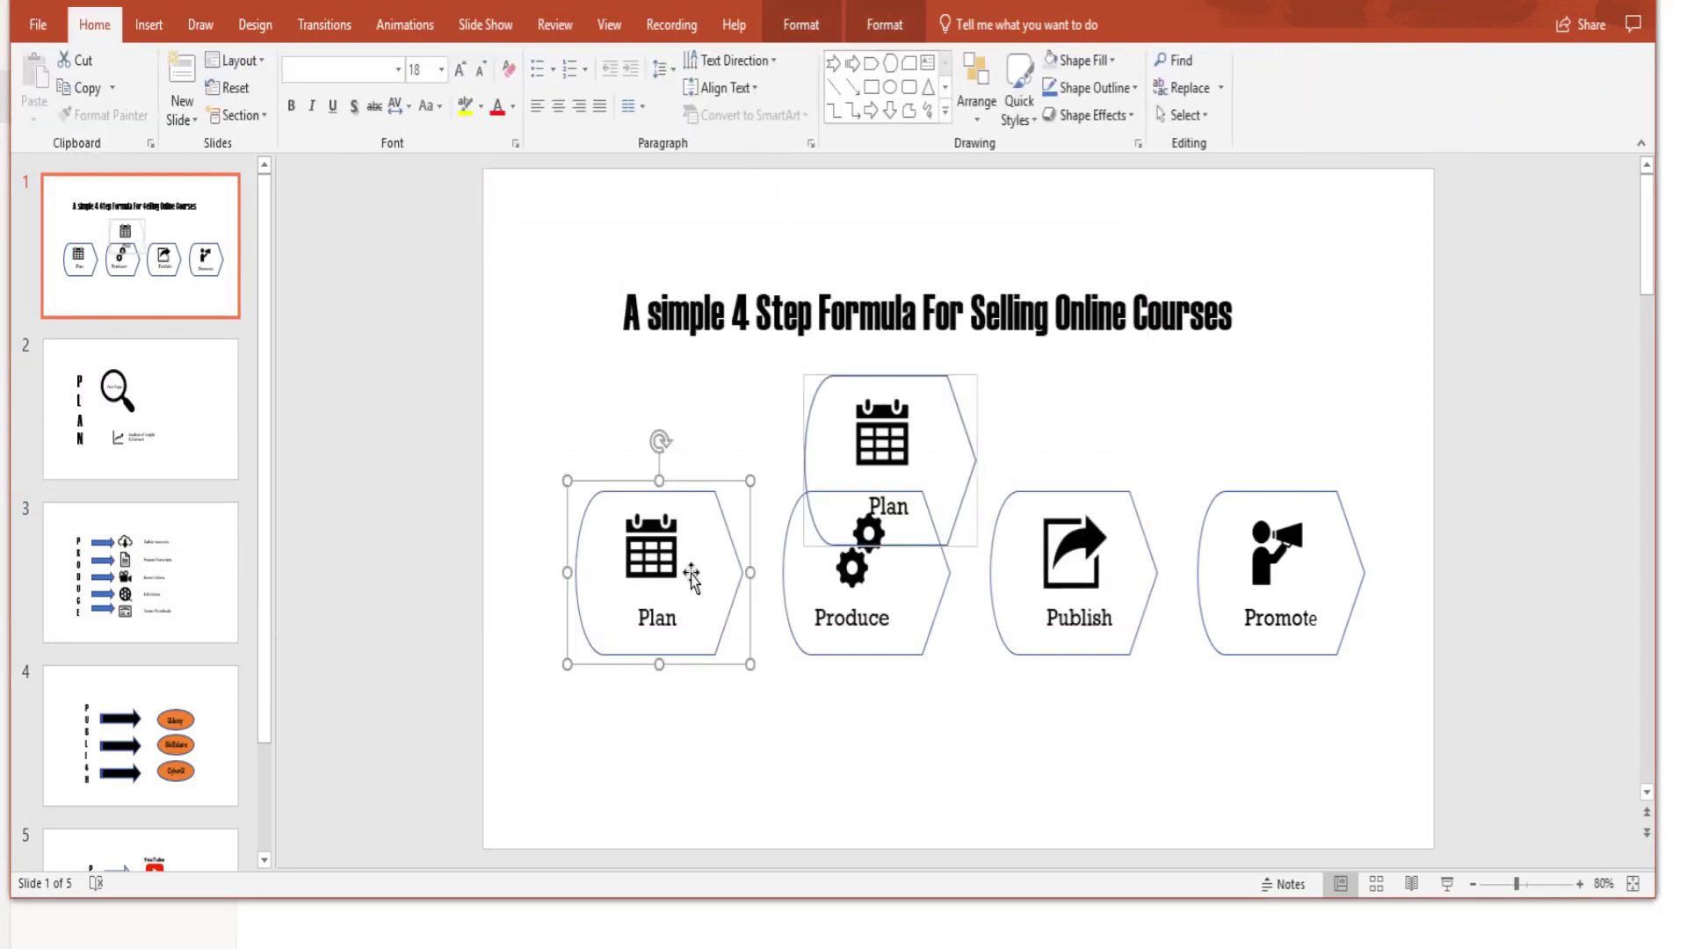
key(Delete)
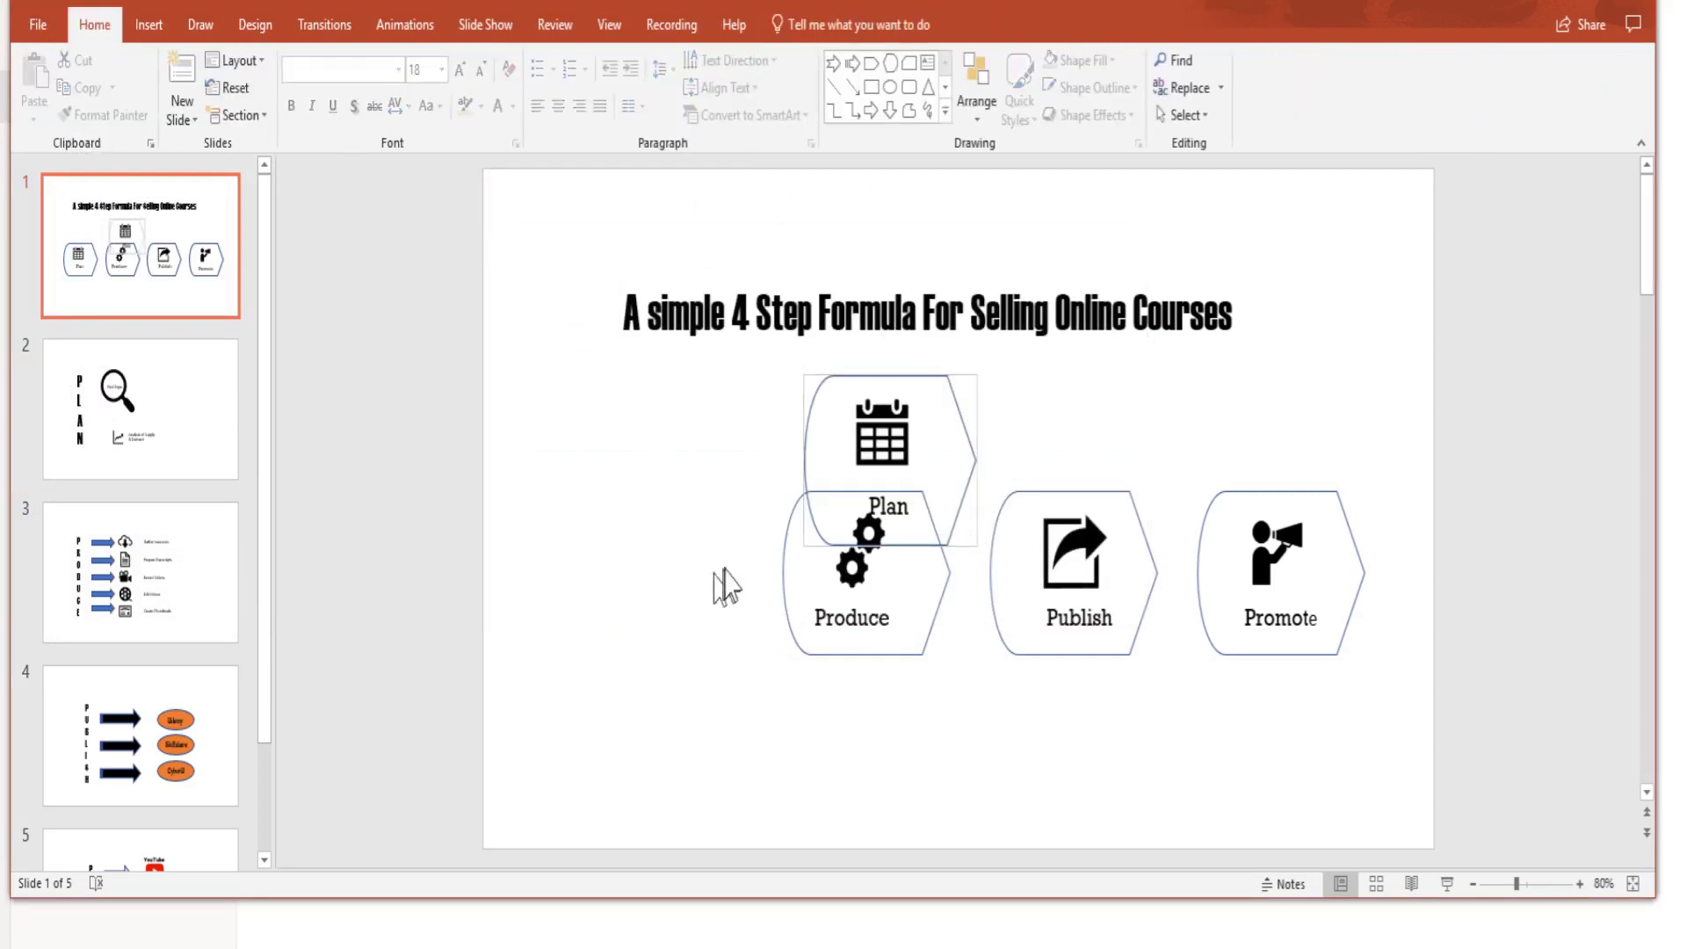
drag(844, 479, 616, 584)
click(700, 715)
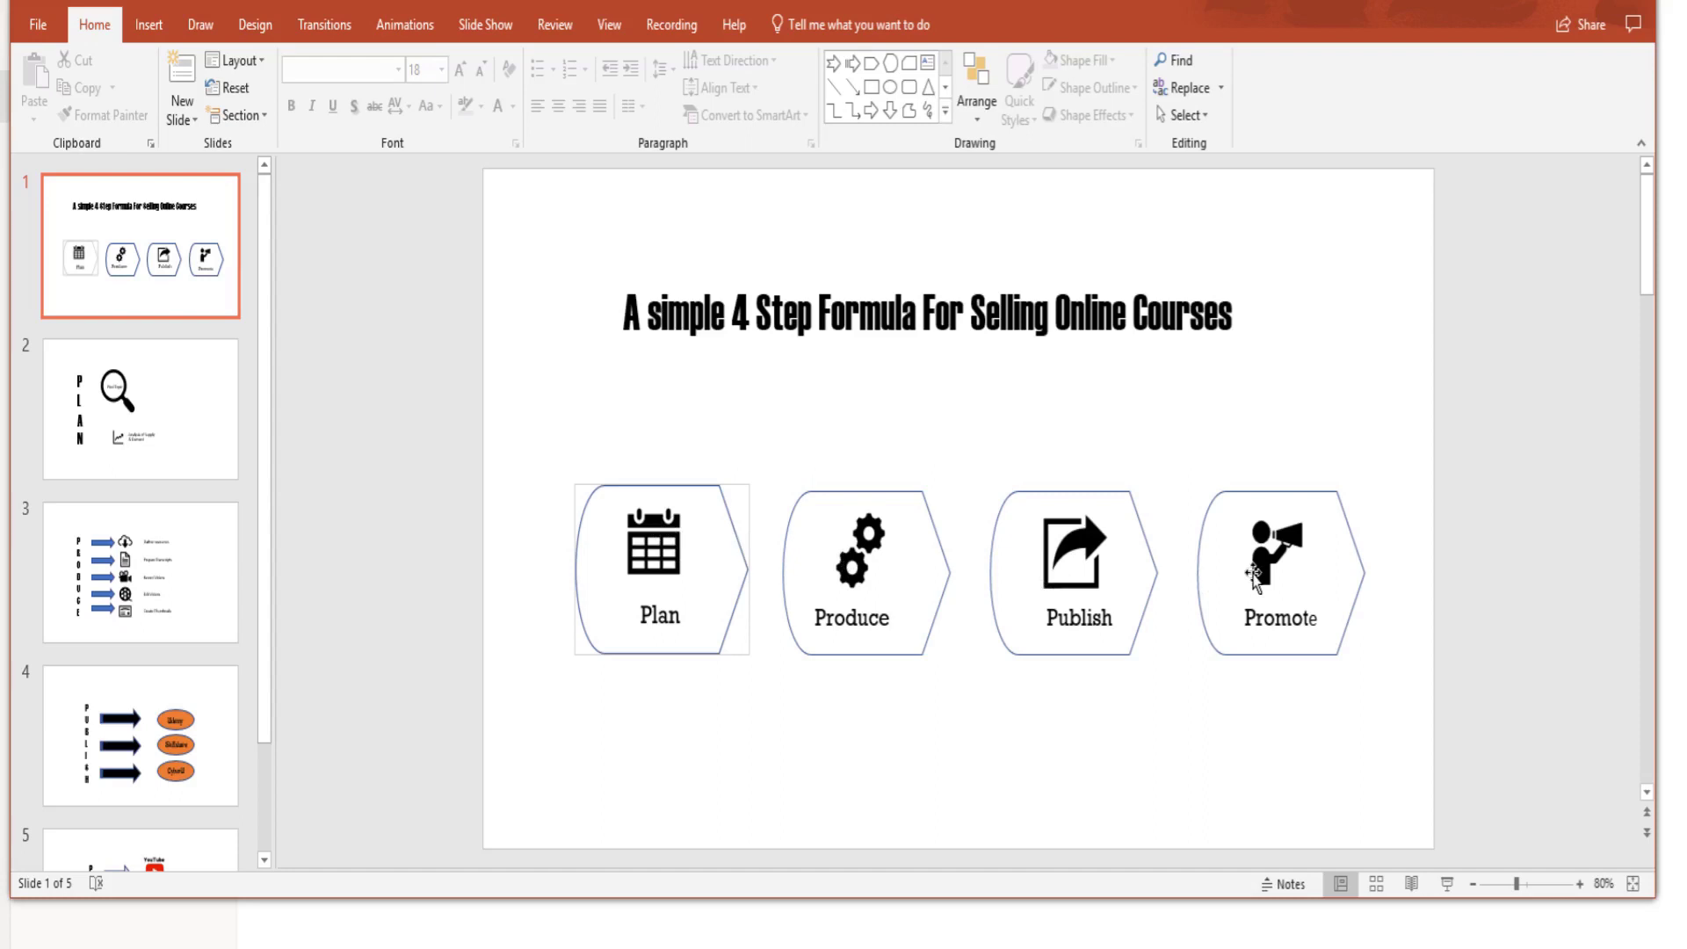
Step: Insert a Slide Zoom of slide 3 on the first slide
click(149, 25)
click(661, 112)
click(699, 204)
click(932, 369)
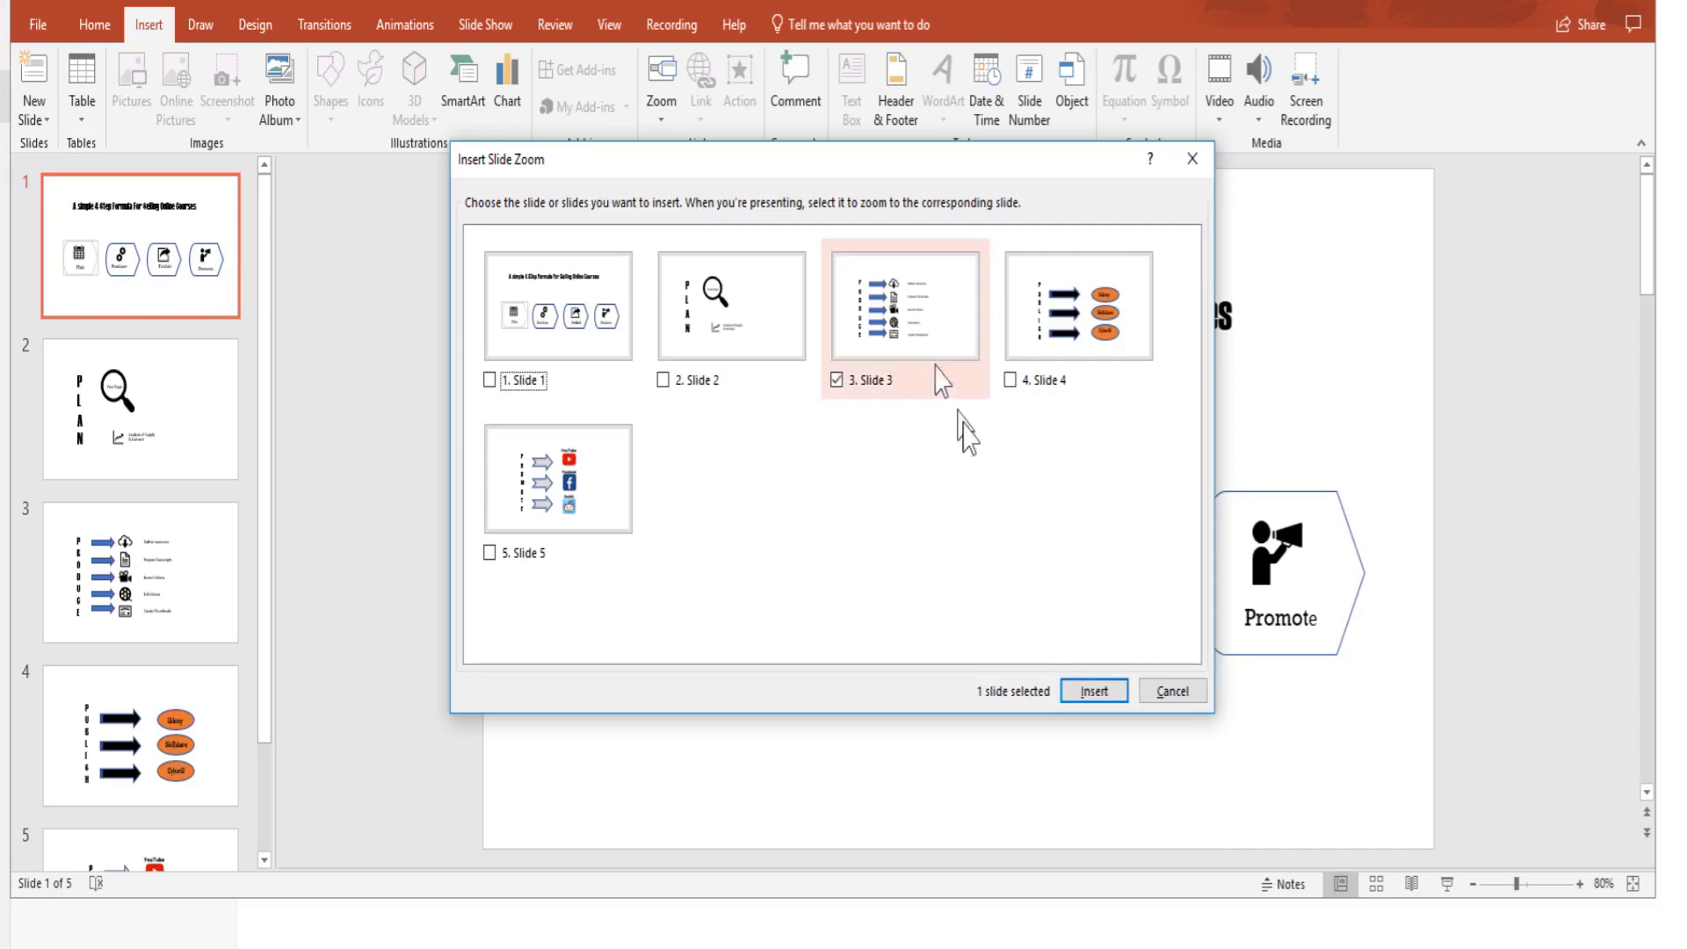
click(1095, 692)
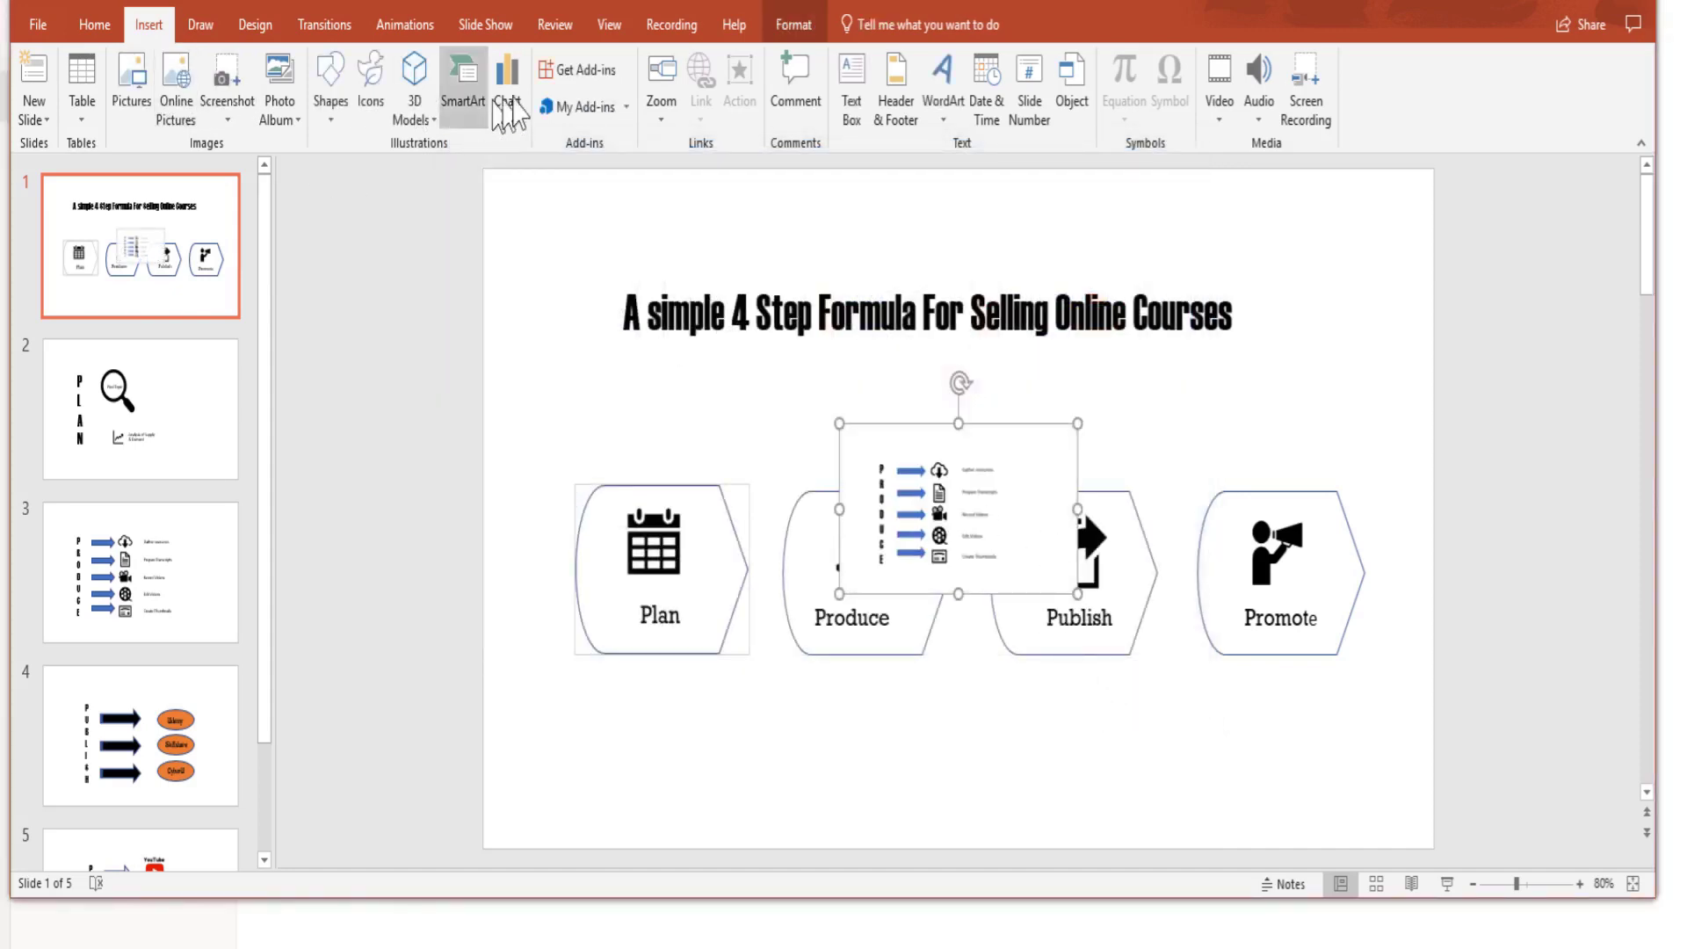
Step: Turn on Return to Zoom for the slide 3 zoom and replace its image with Produce.png
click(791, 26)
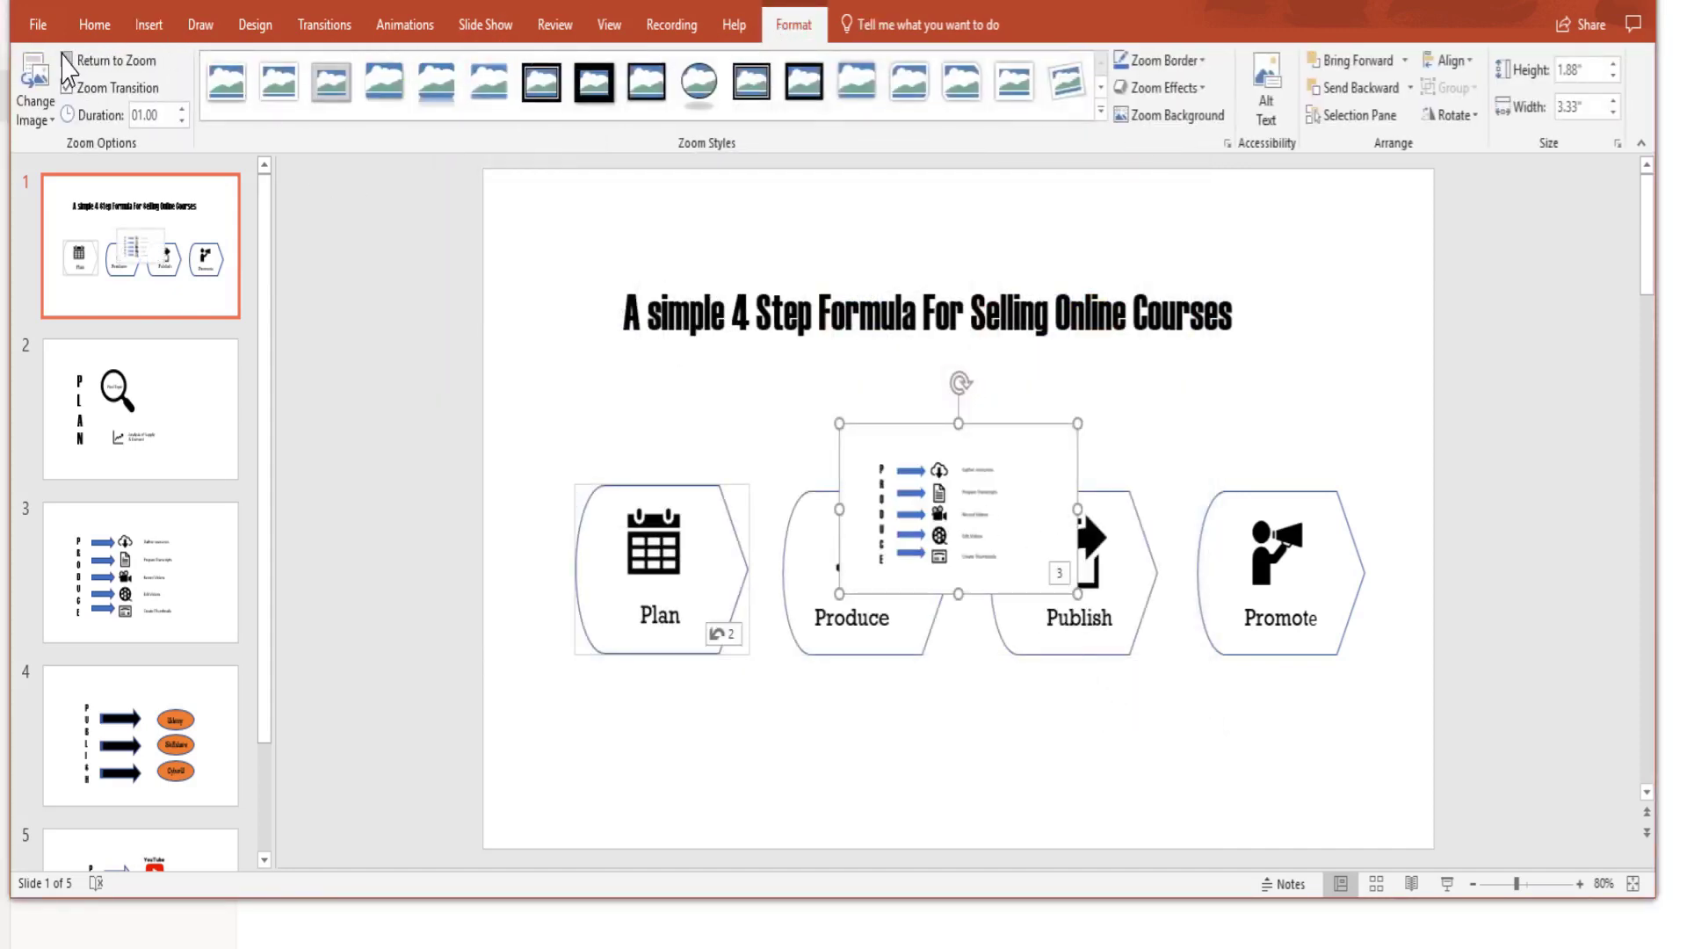
click(34, 97)
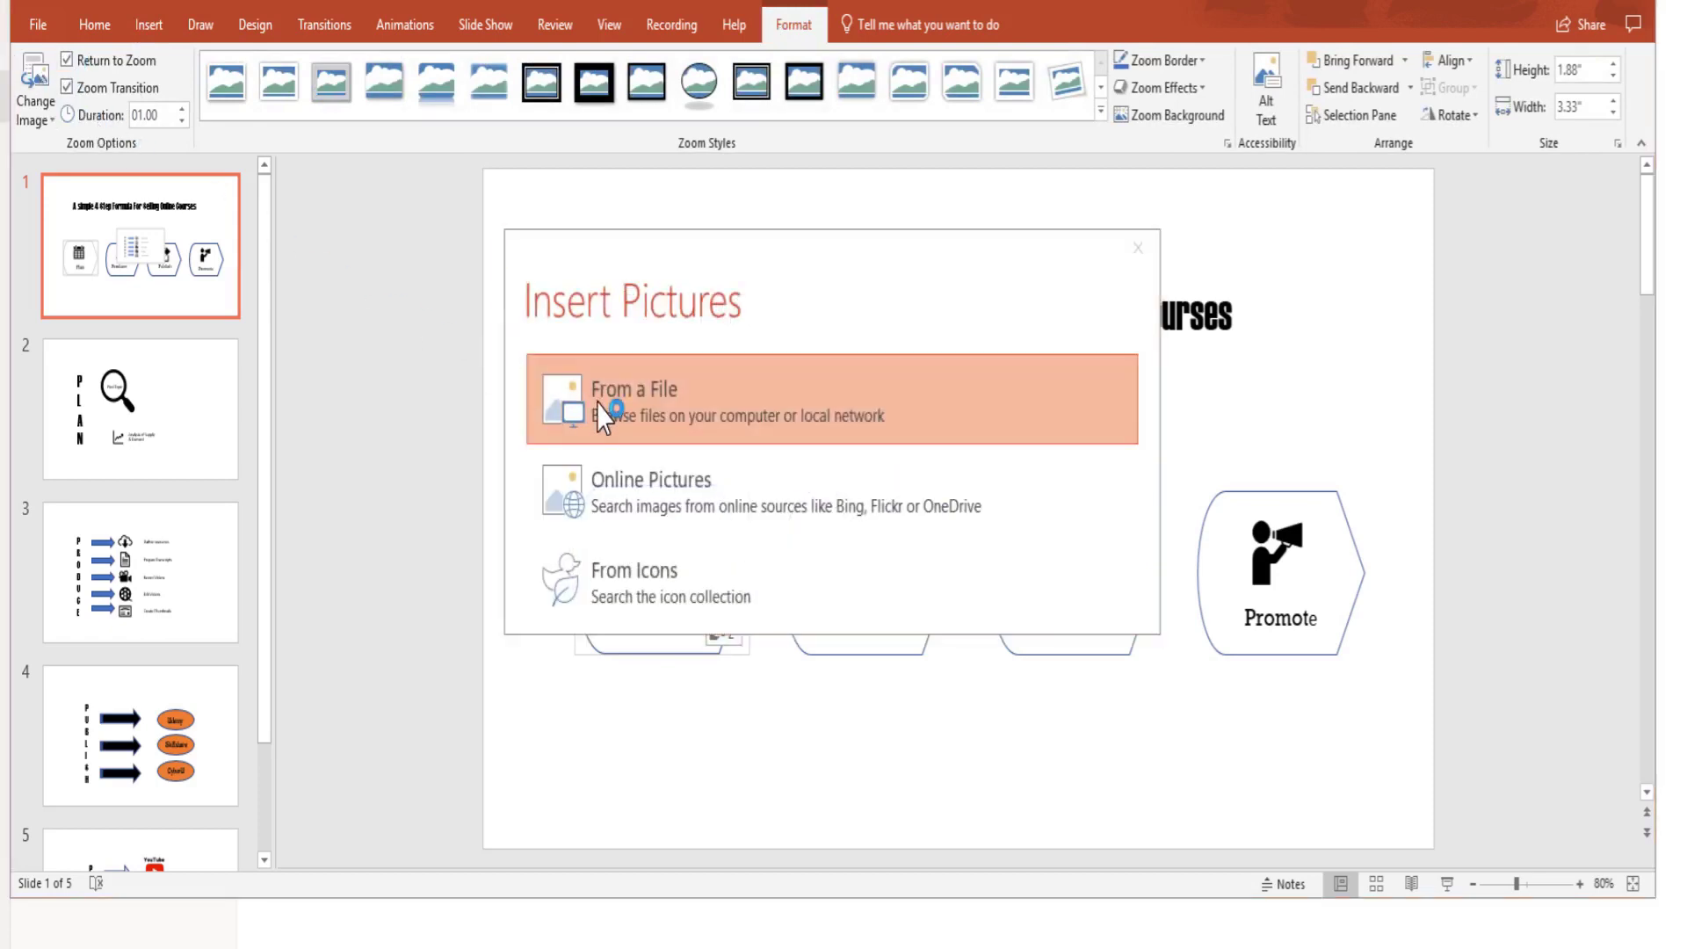
click(602, 408)
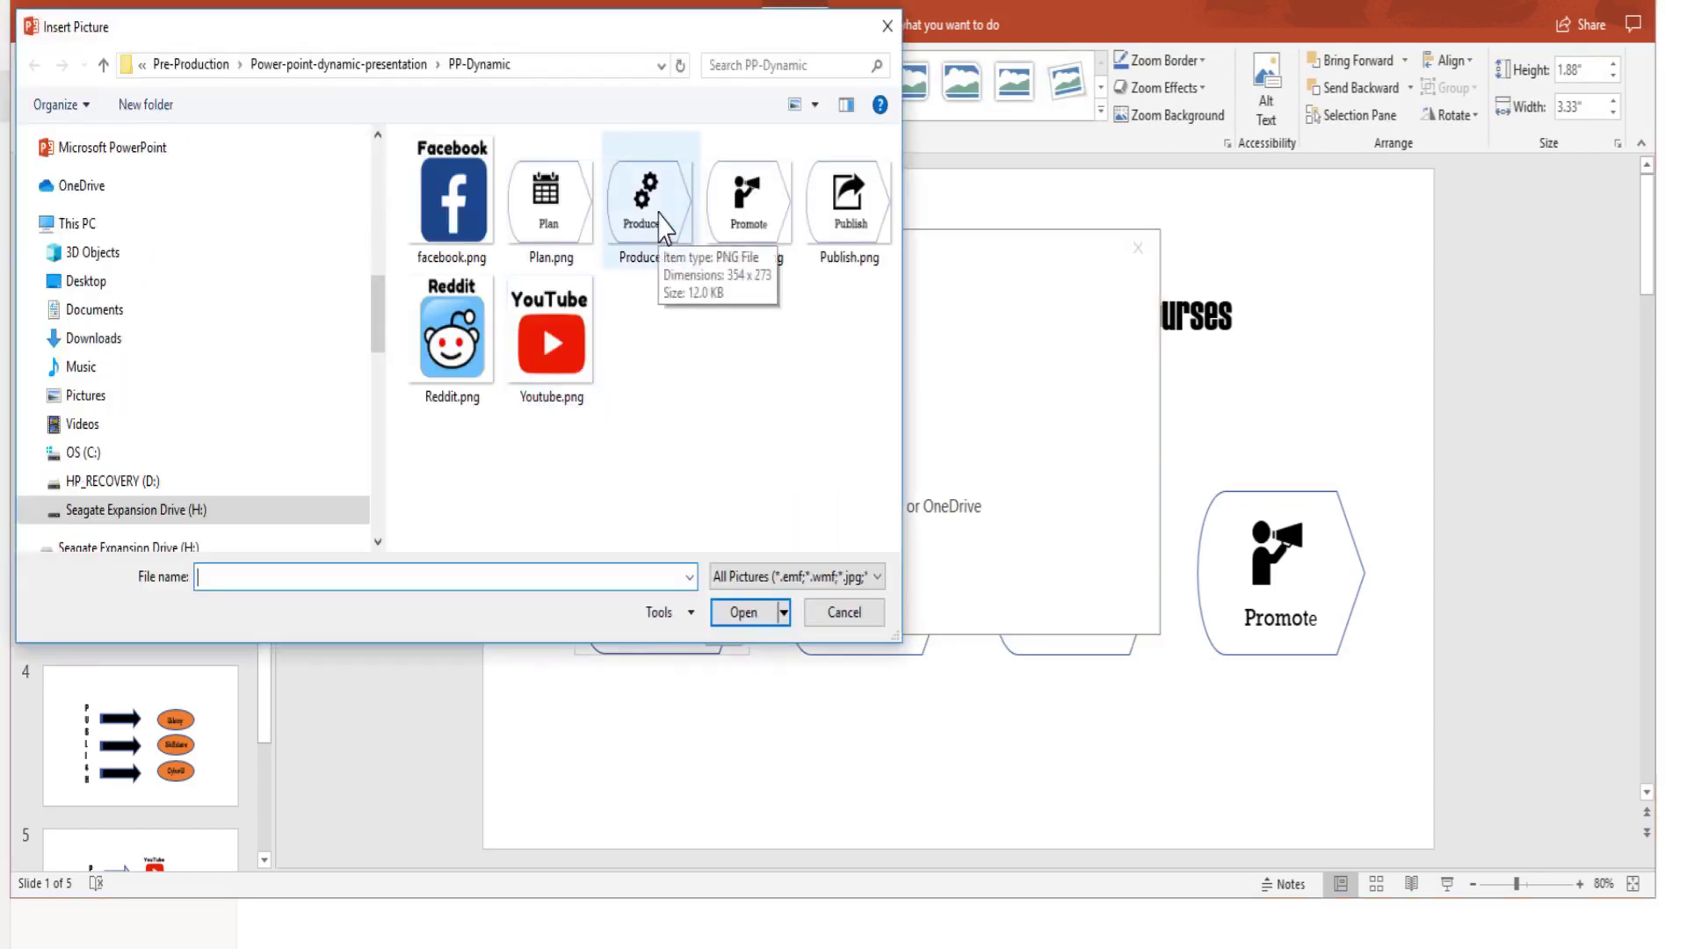
click(661, 227)
click(747, 619)
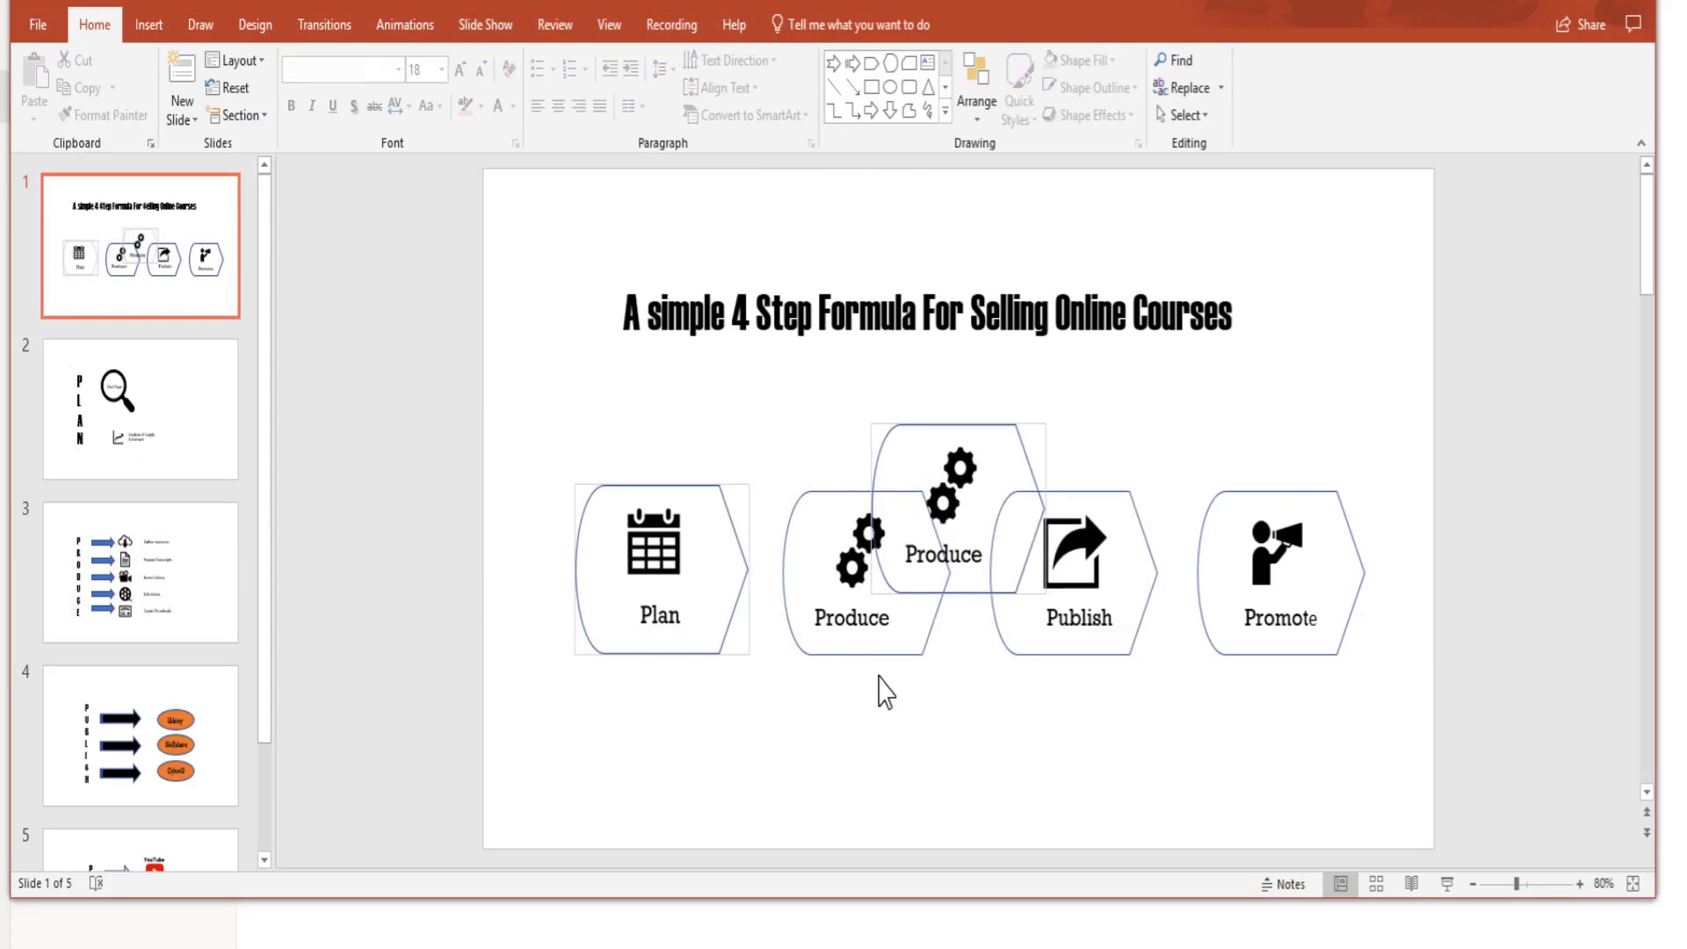
Step: Delete the original Produce shape and move the Produce zoom into its place beside the Plan zoom
click(867, 657)
key(Delete)
drag(935, 588, 858, 646)
click(1013, 696)
Step: Delete the original Publish and Promote shapes from the first slide
click(1074, 650)
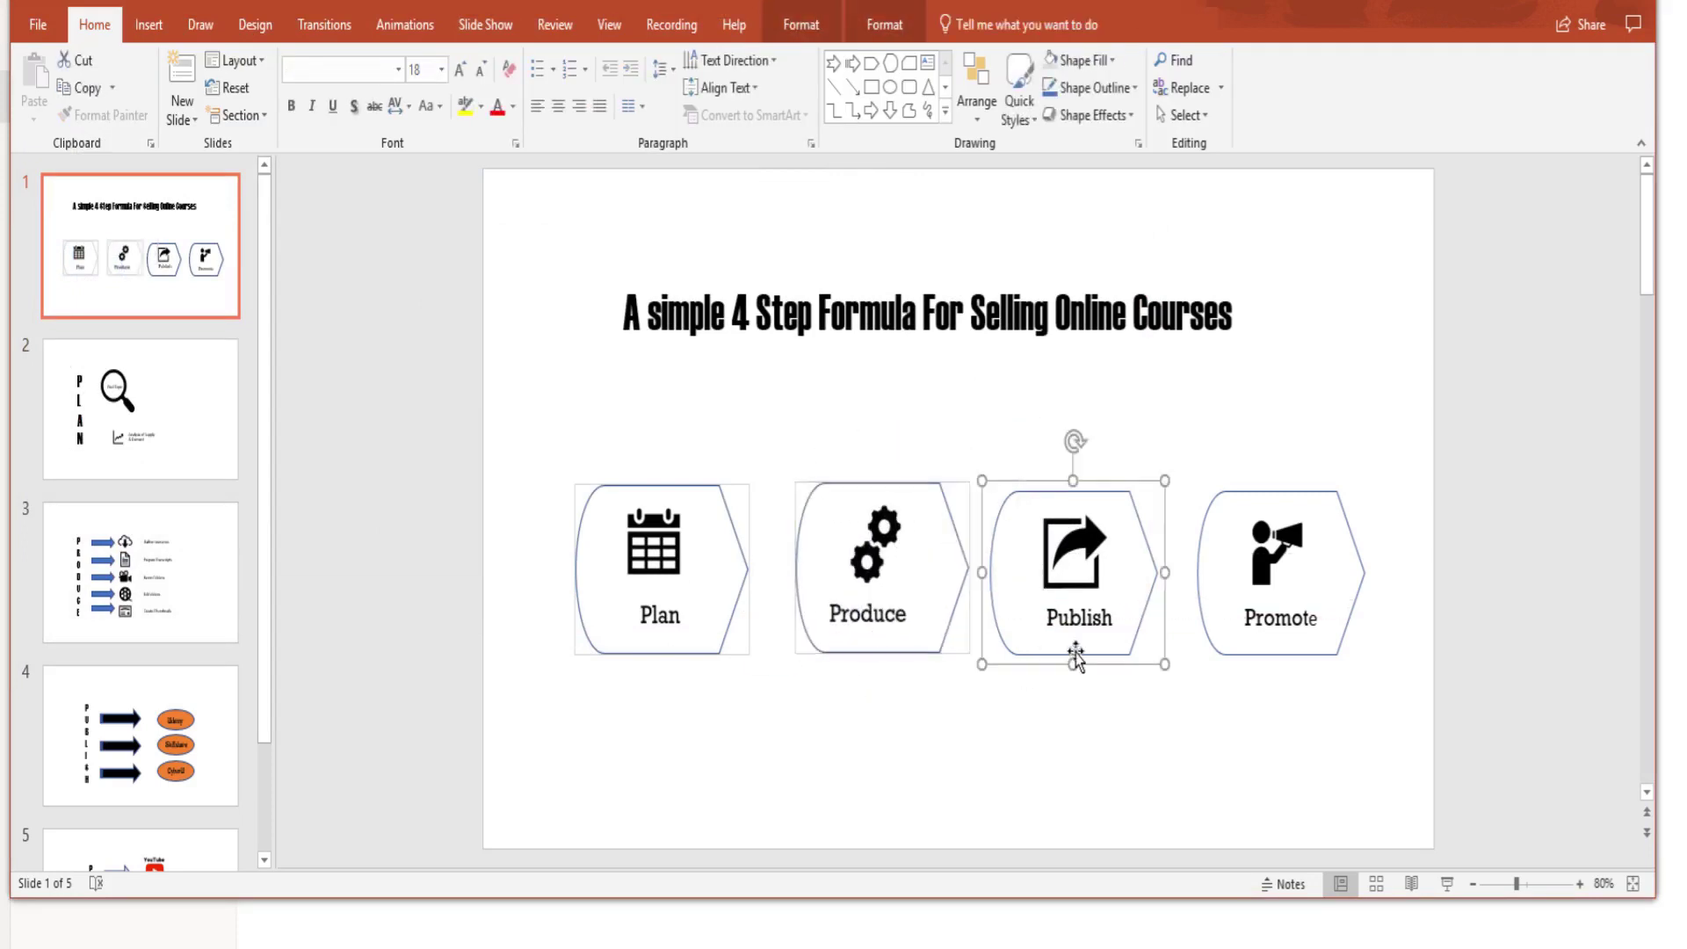
key(Delete)
click(1242, 645)
key(Delete)
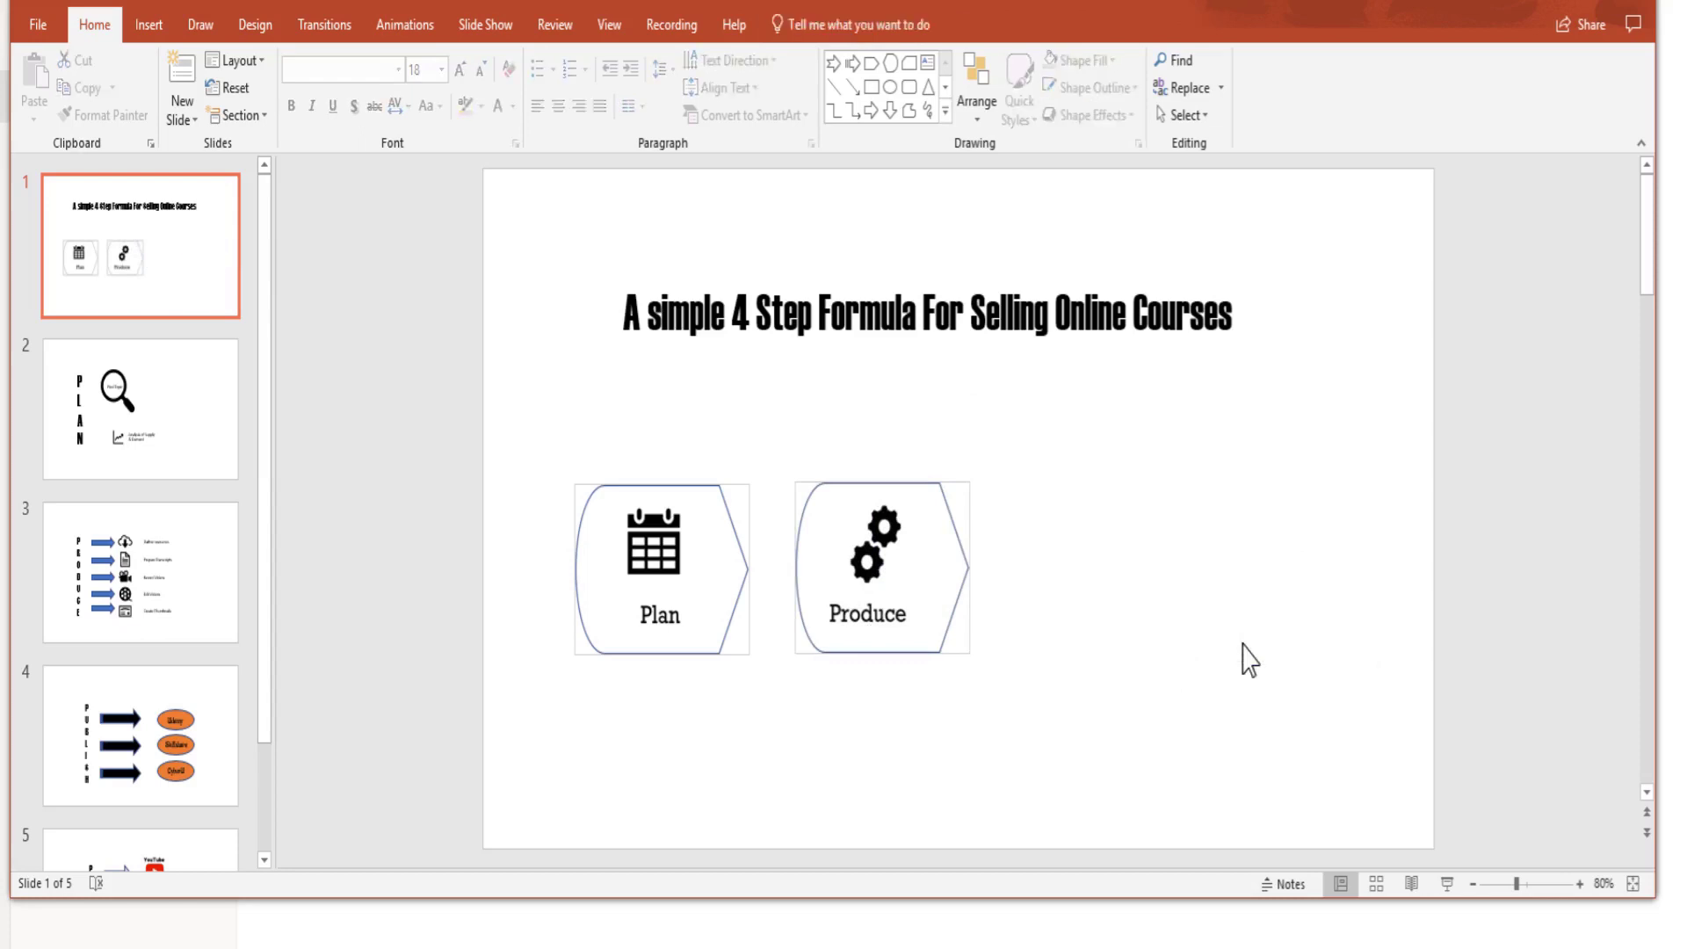
Step: Insert a Slide Zoom of slide 4 only on the first slide
click(162, 26)
click(660, 110)
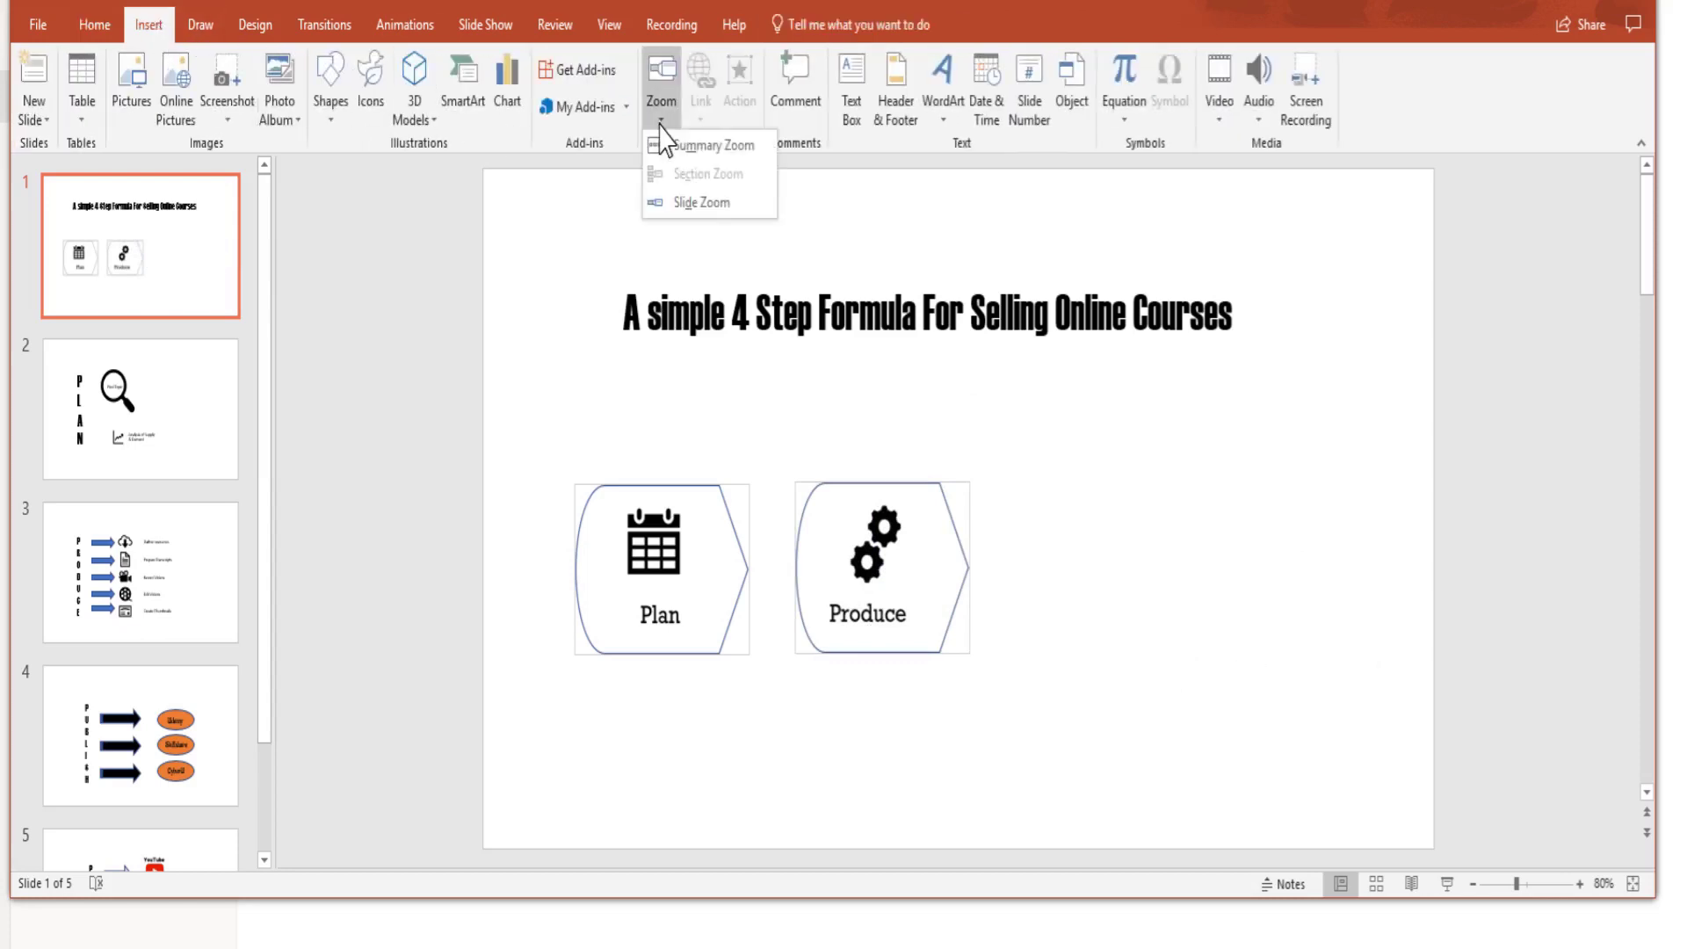
click(701, 202)
click(944, 309)
click(1075, 329)
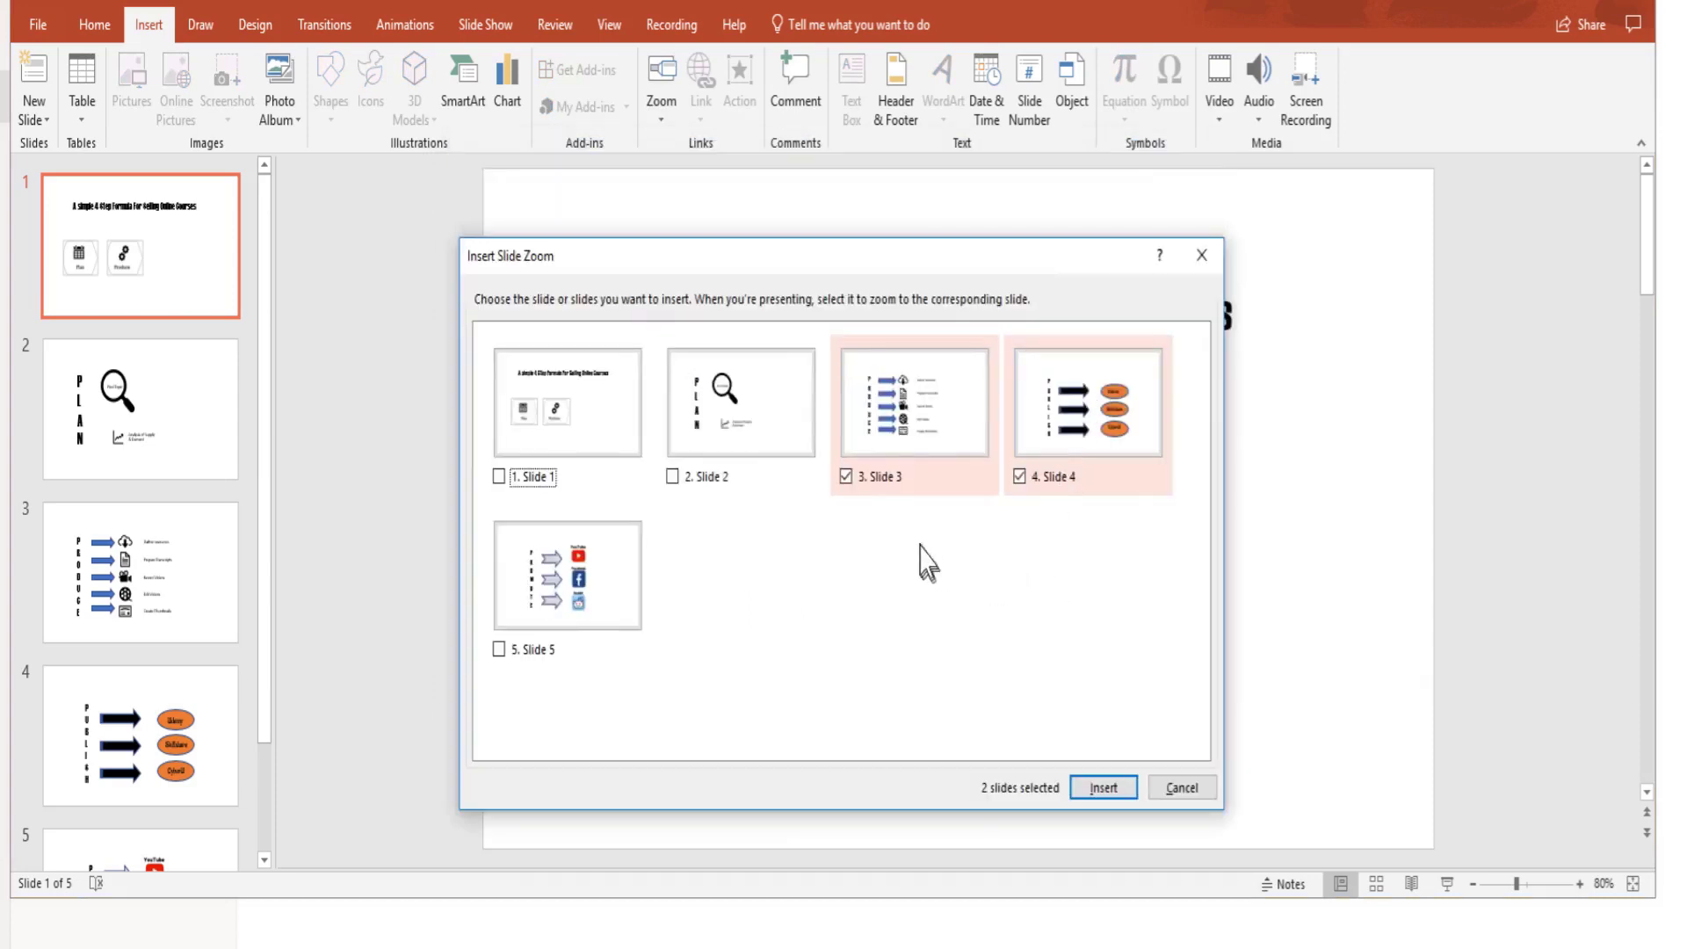
click(845, 477)
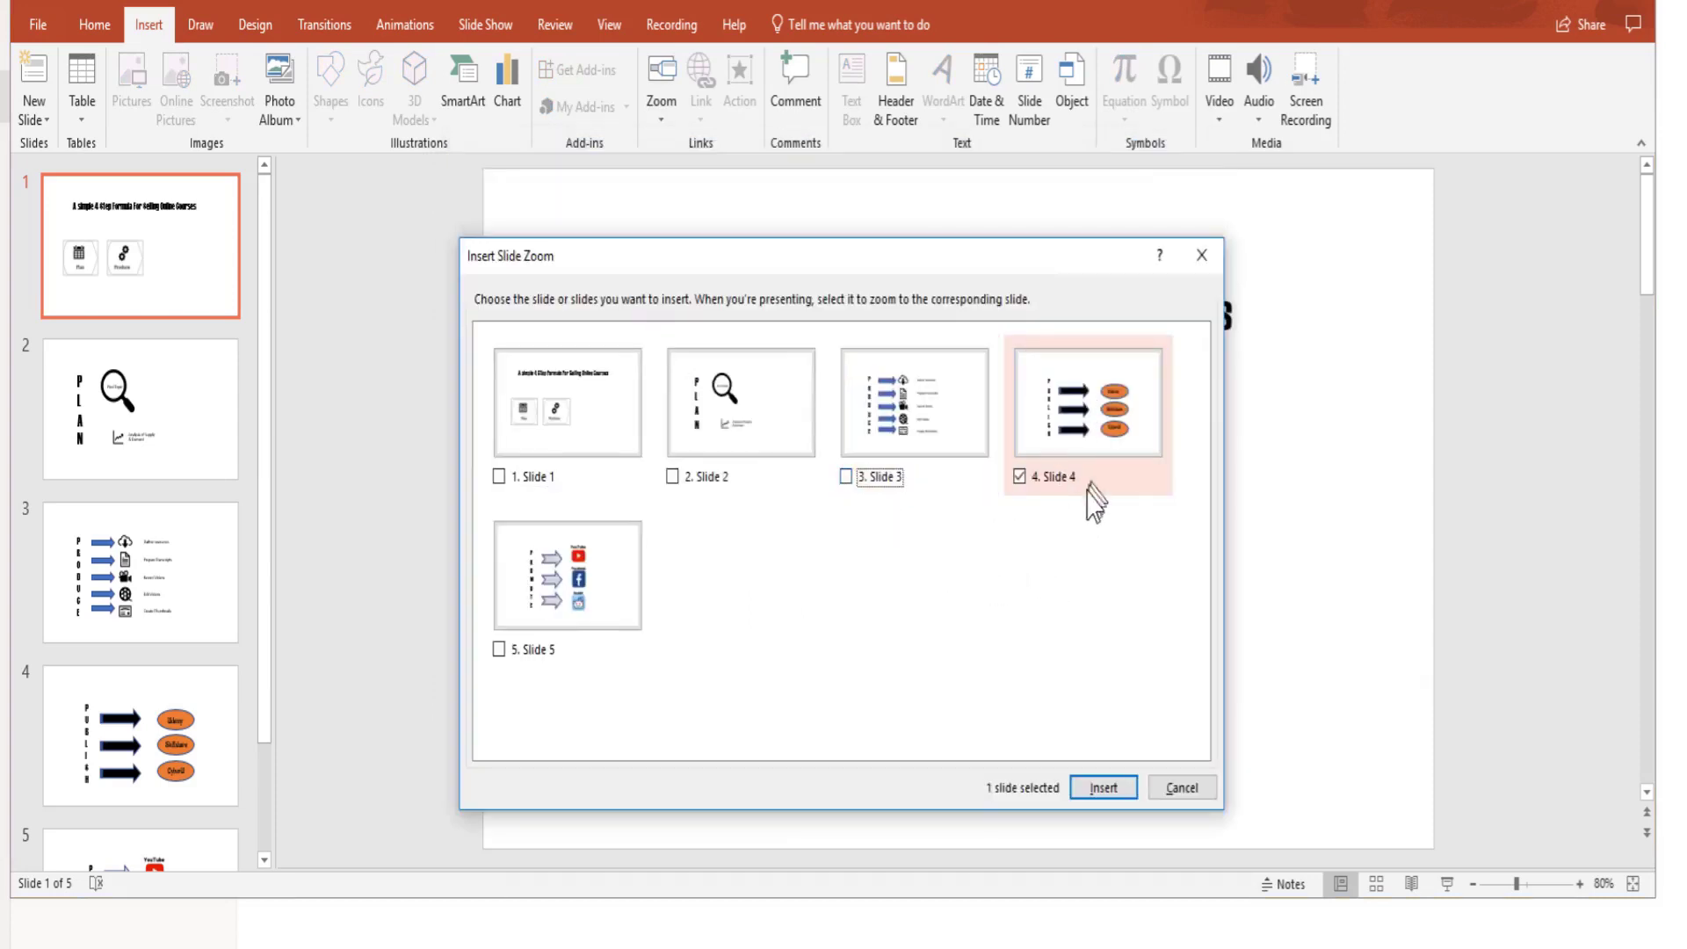
click(1103, 787)
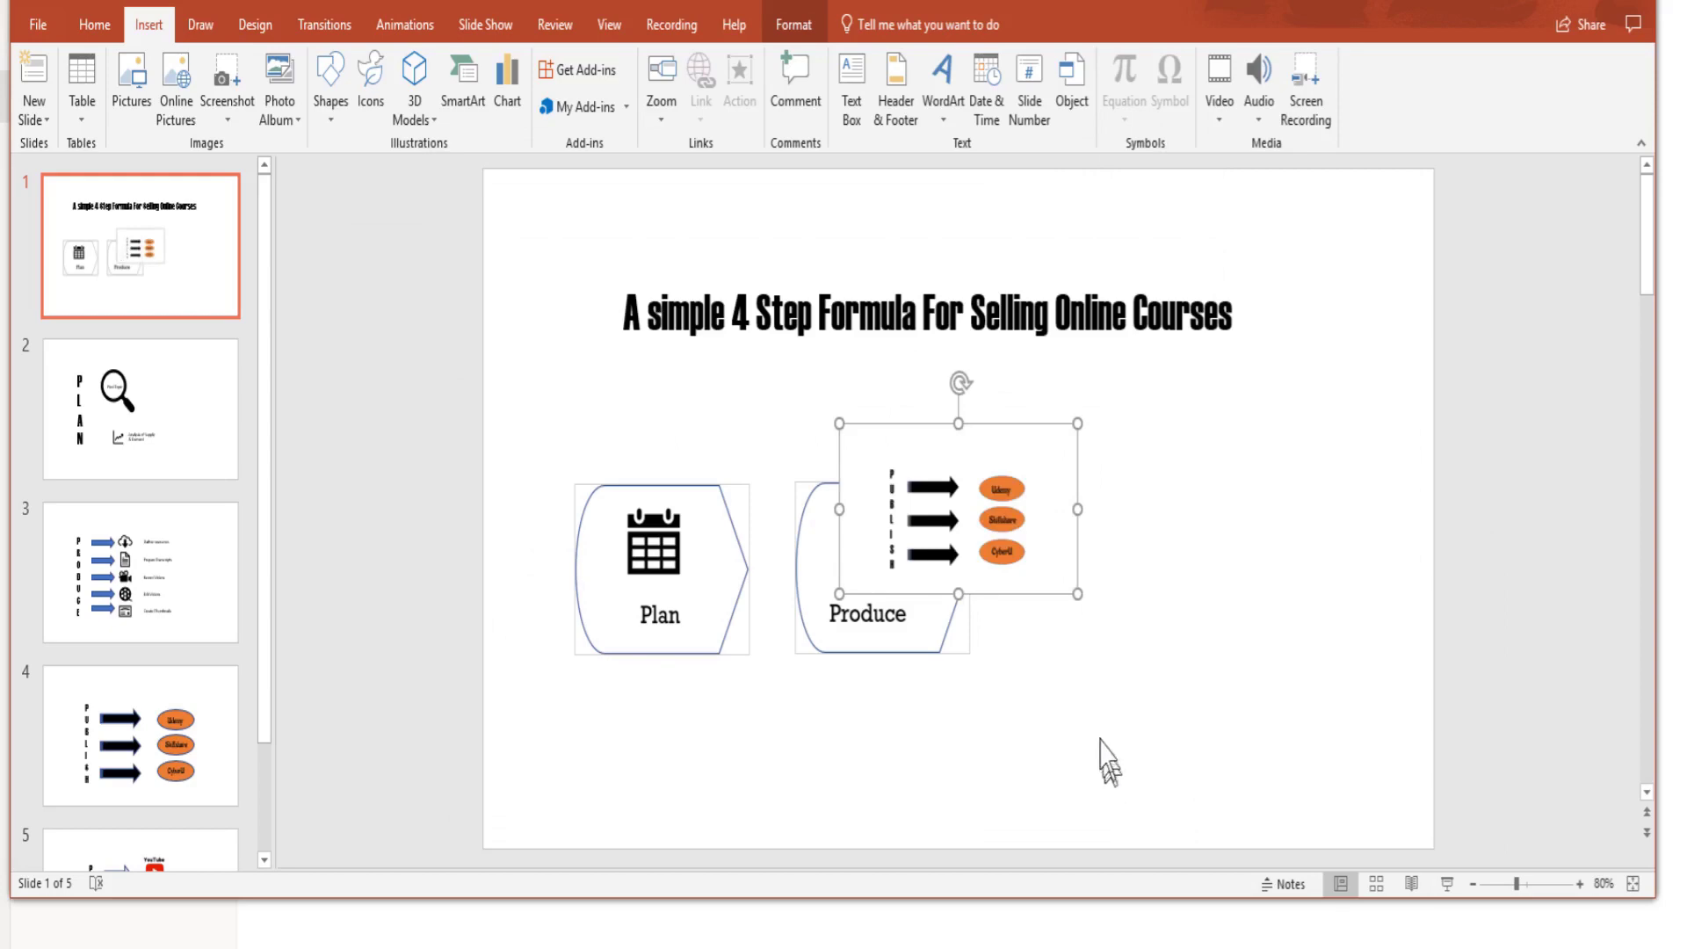
Step: Turn on Return to Zoom for the slide 4 zoom, replace its image with Publish.png and place it beside the Produce zoom
click(793, 27)
click(64, 60)
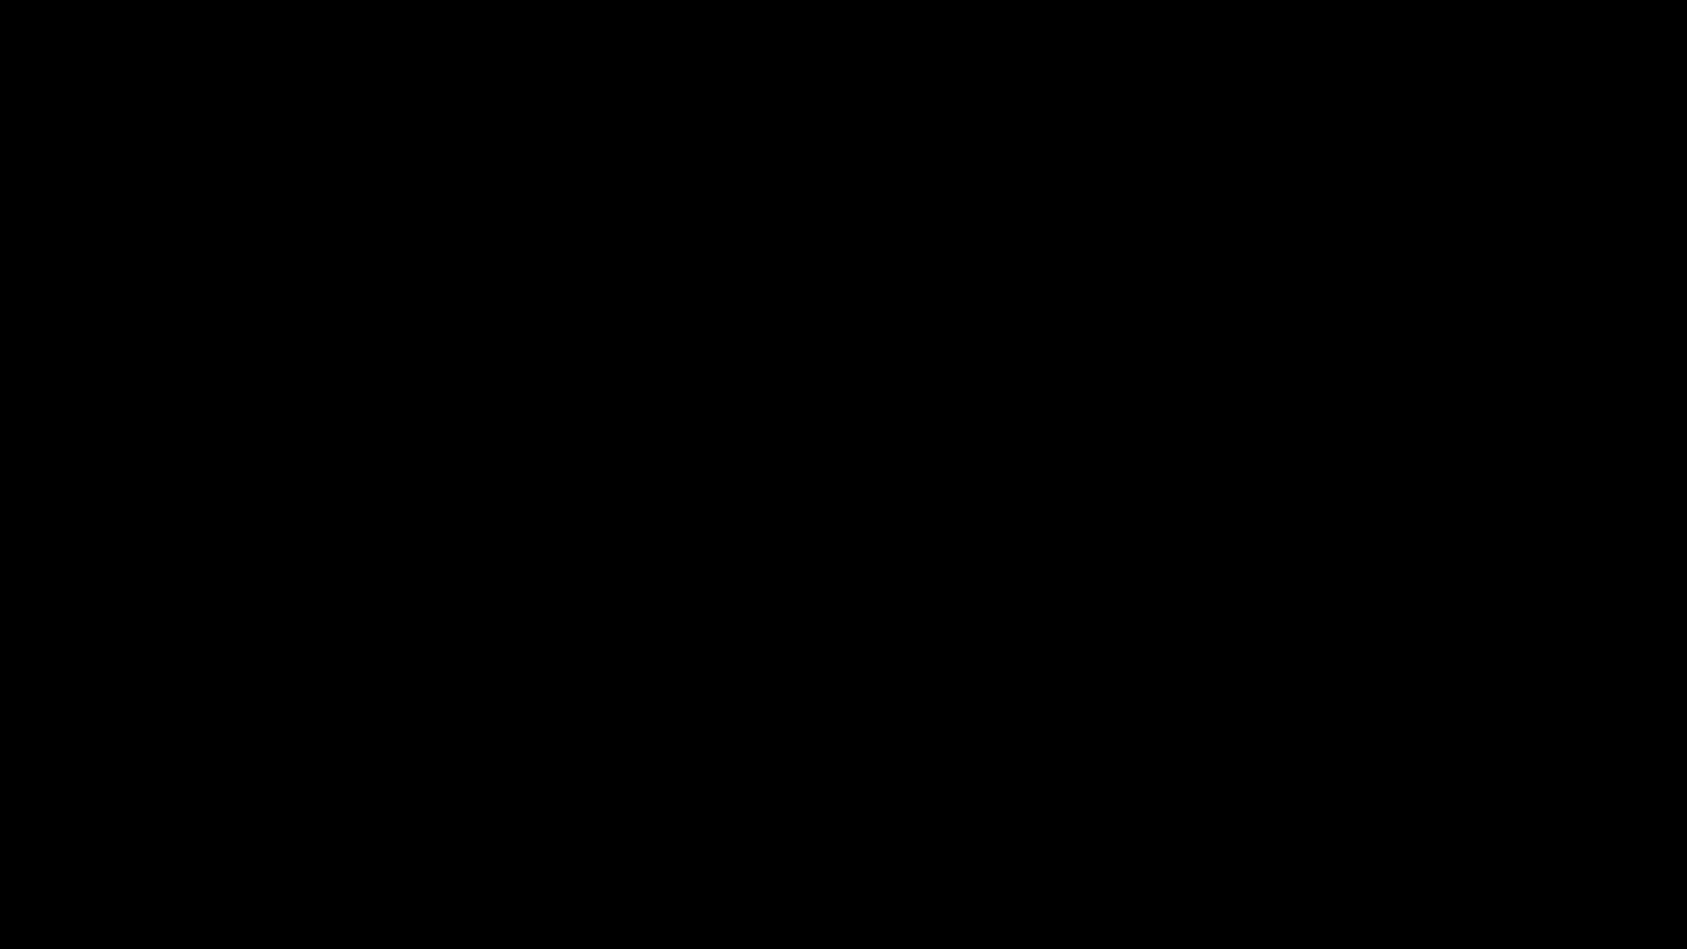
click(48, 88)
click(588, 414)
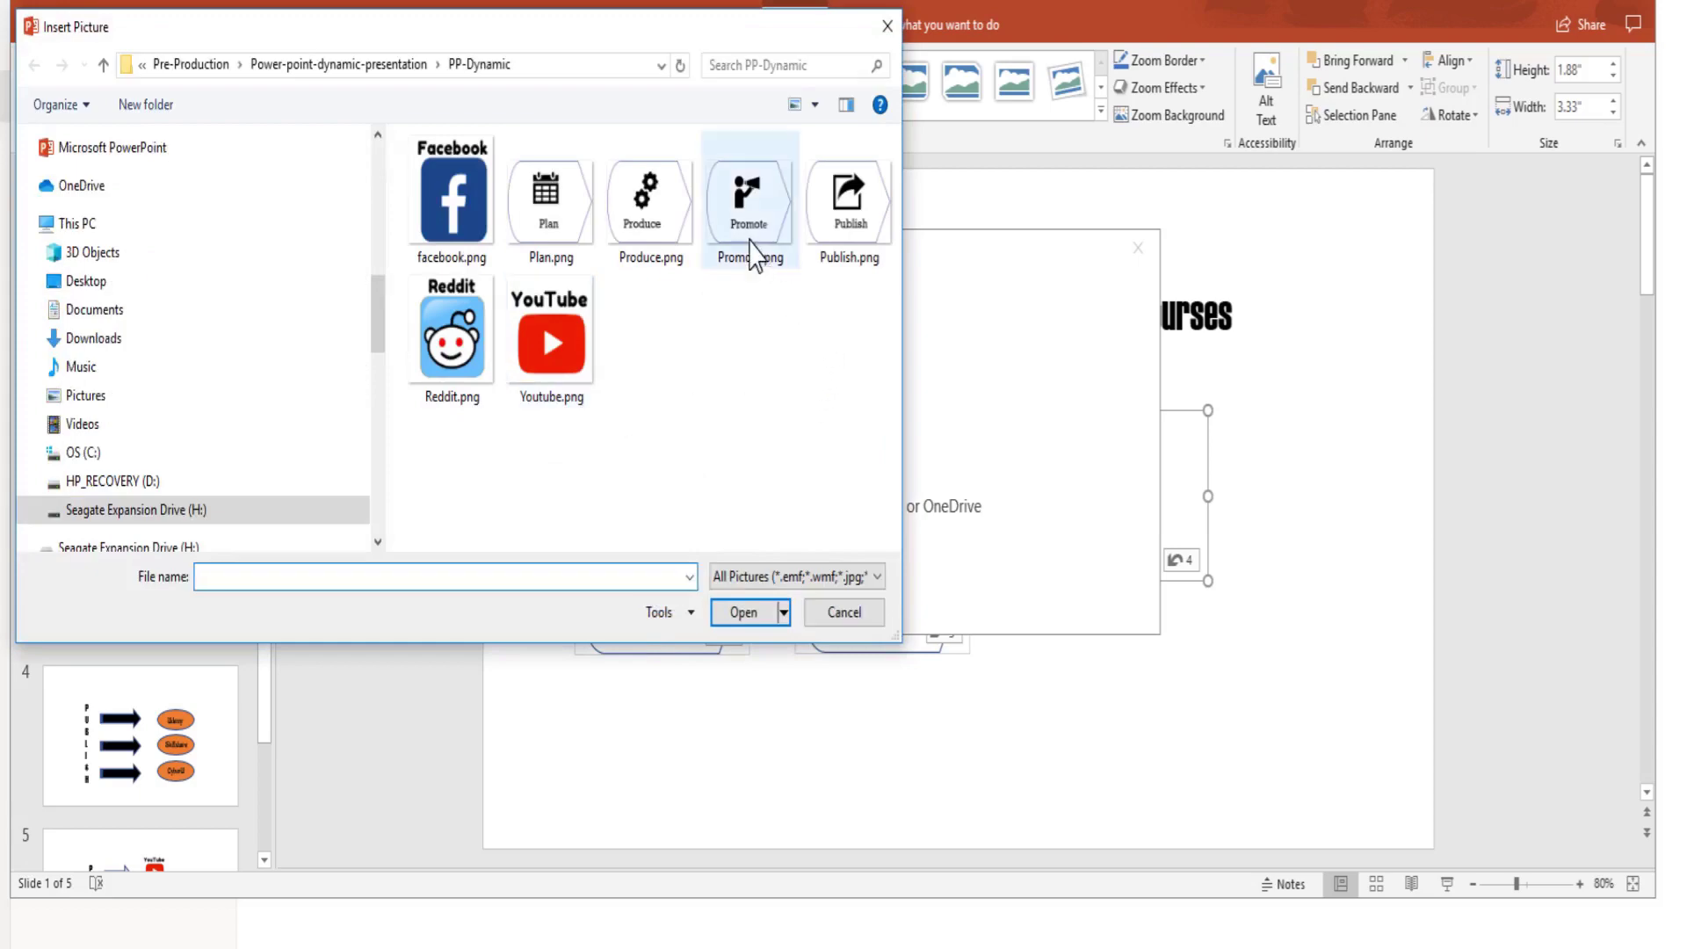
click(753, 259)
click(886, 215)
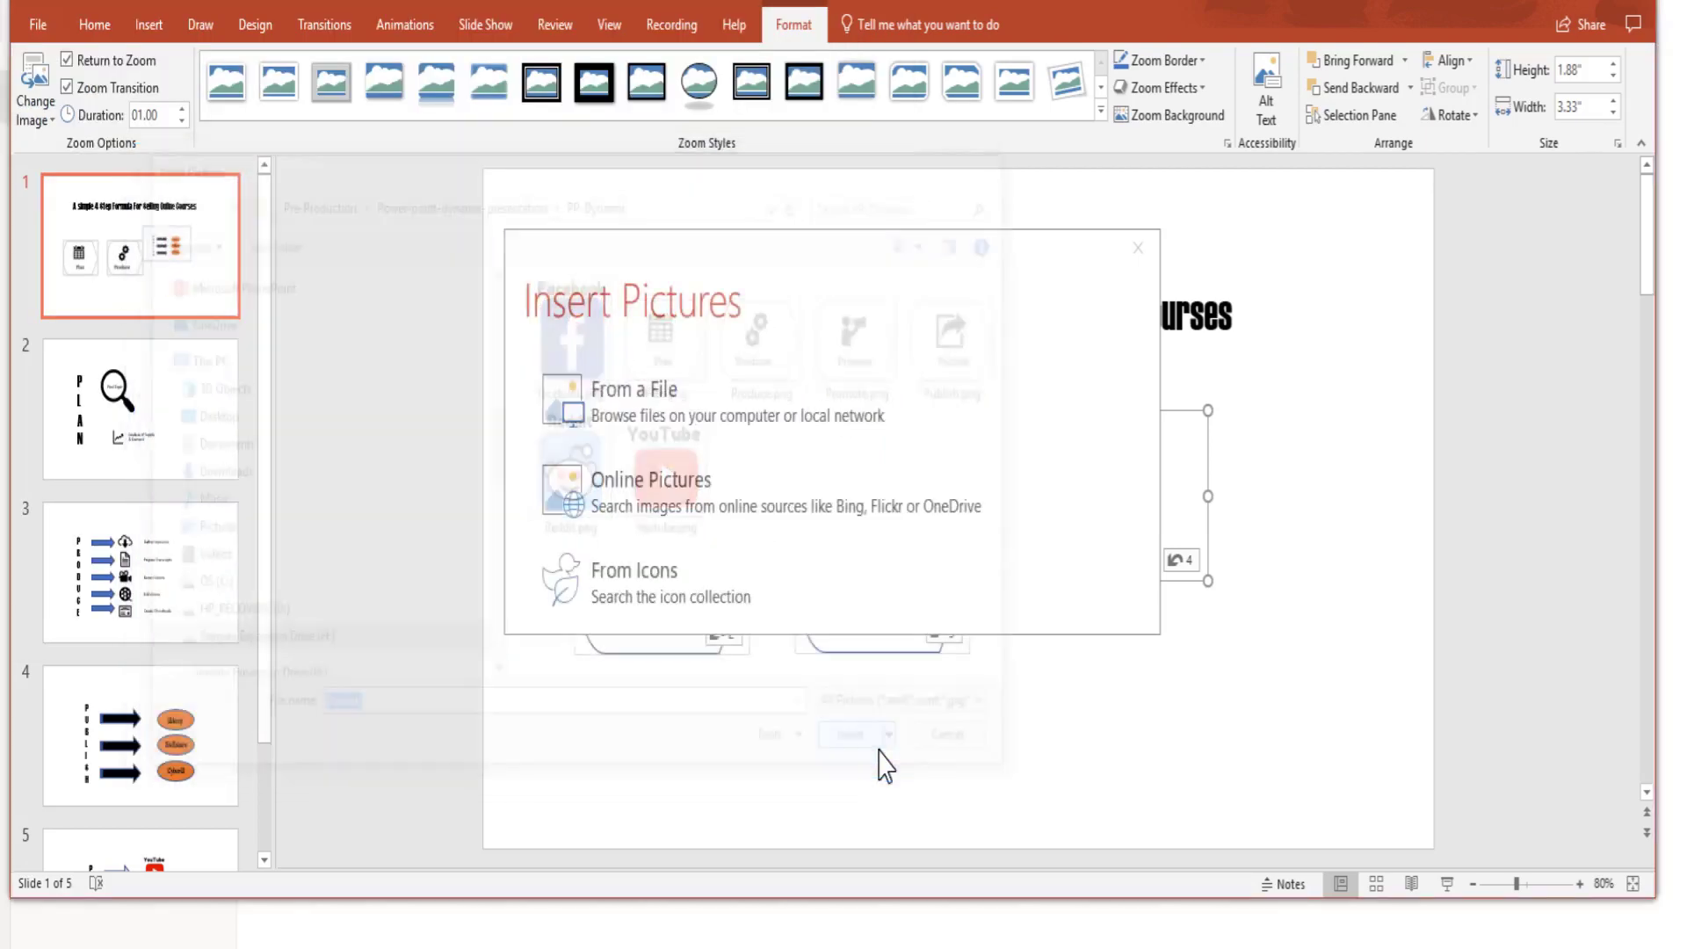
Step: Insert a Slide Zoom of slide 5 on the first slide
click(149, 25)
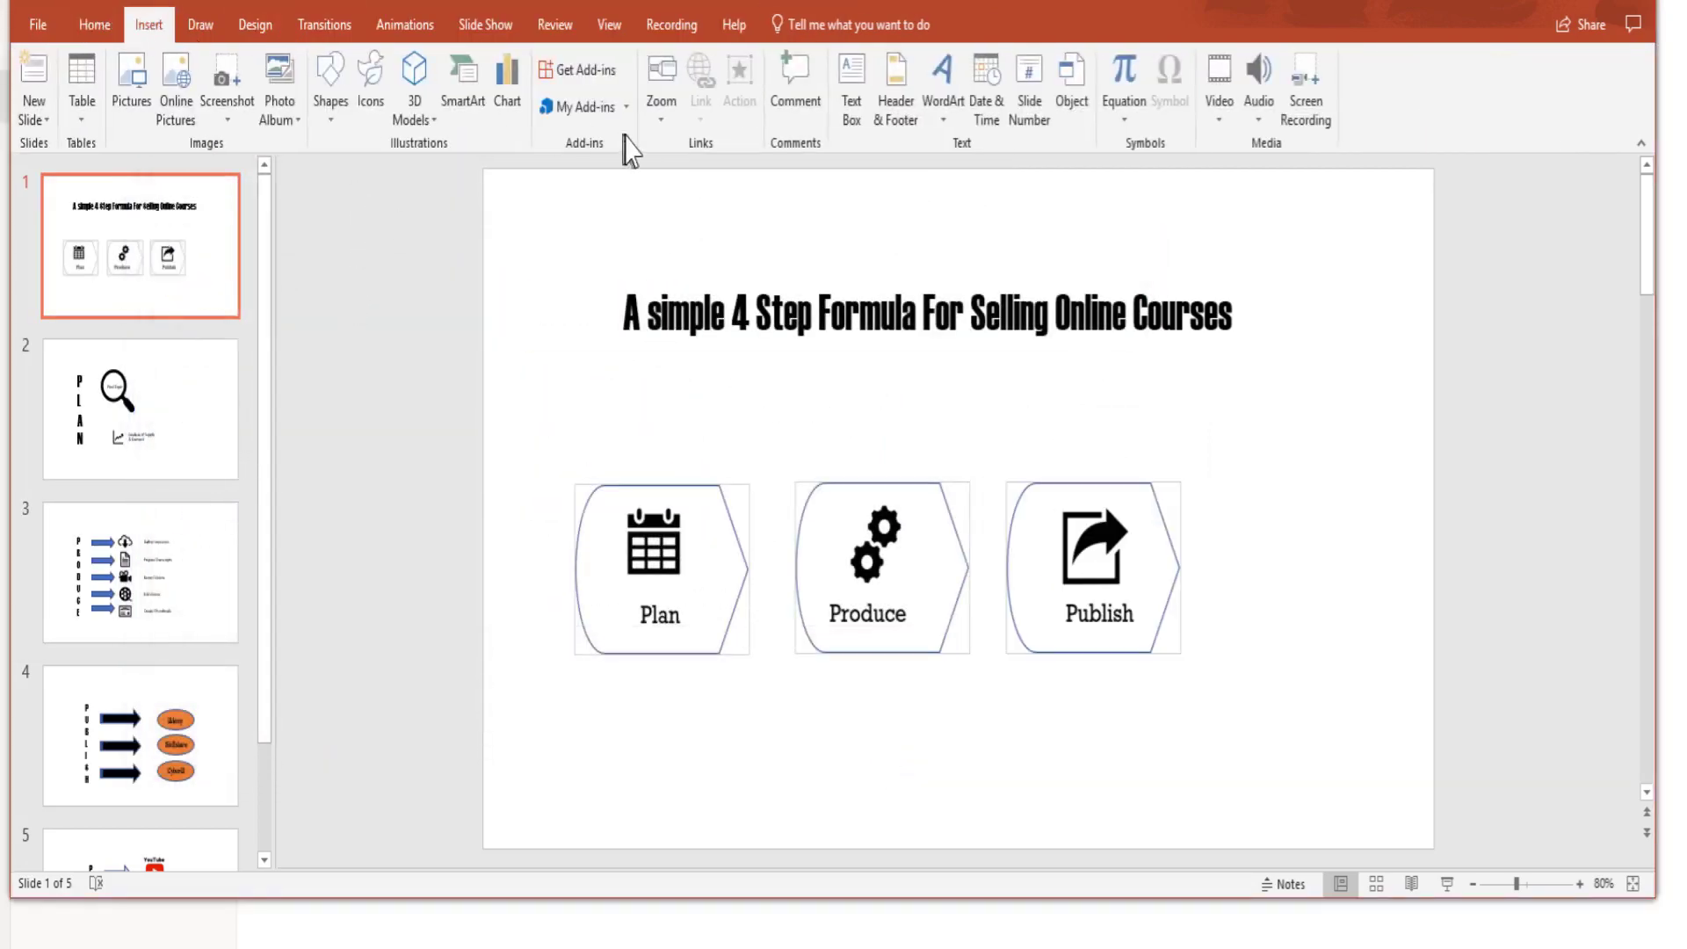
click(661, 99)
click(697, 207)
click(558, 492)
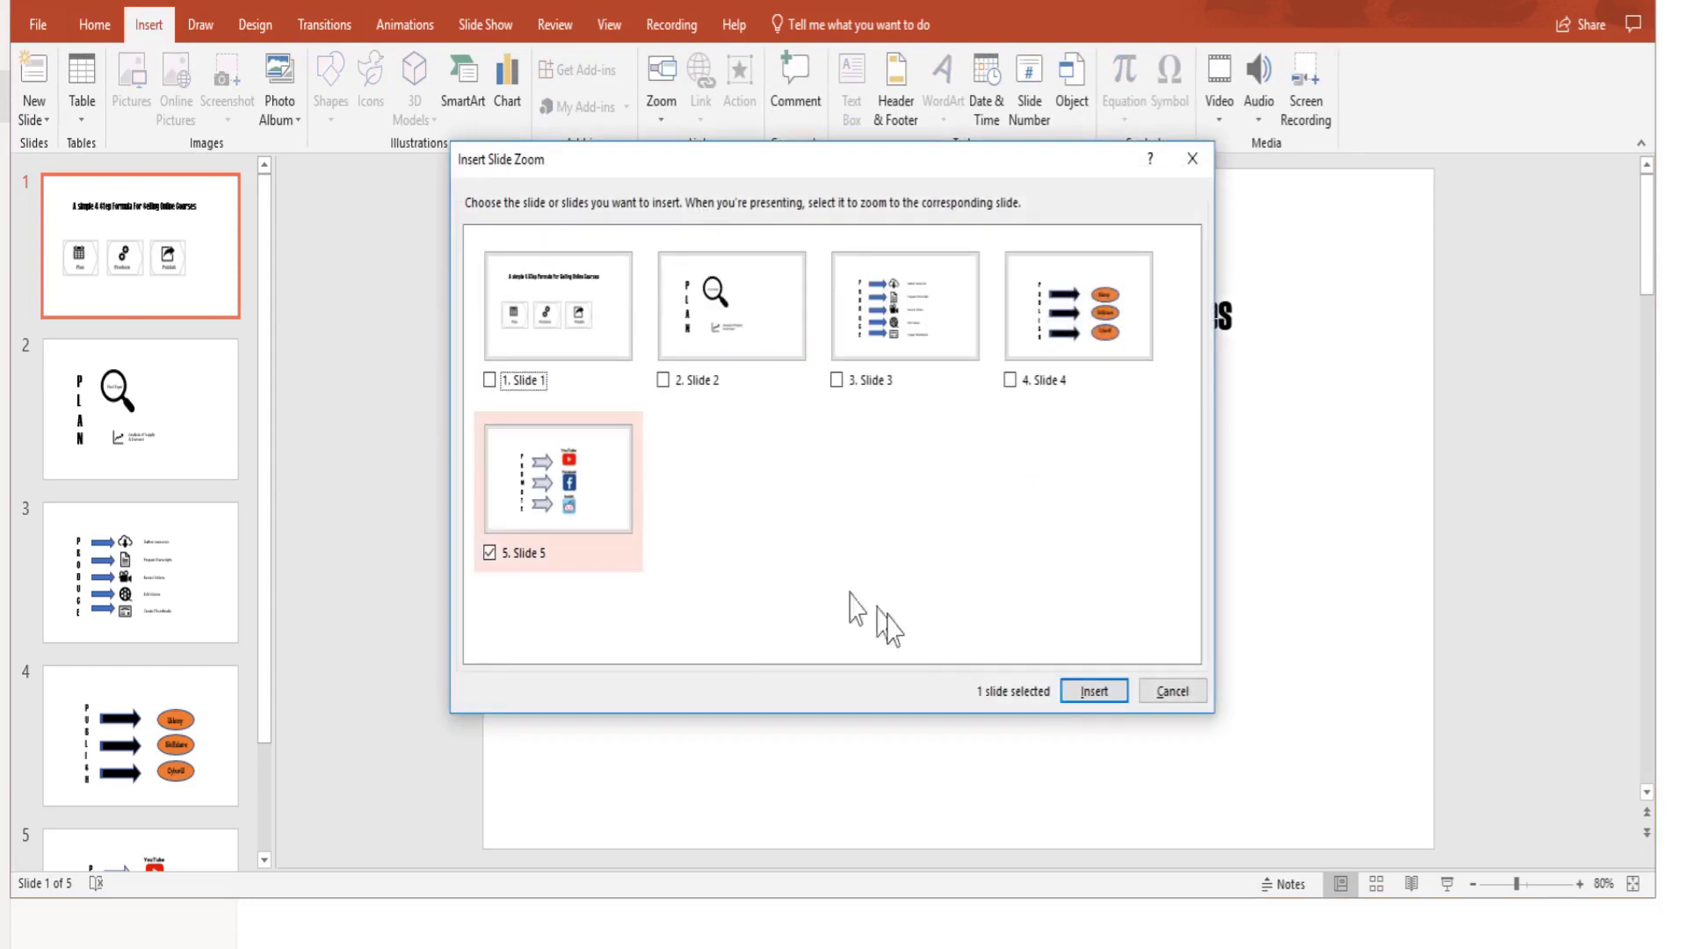
click(1100, 695)
Step: Turn on Return to Zoom for the slide 5 zoom and select Publish.png as its replacement image
click(788, 35)
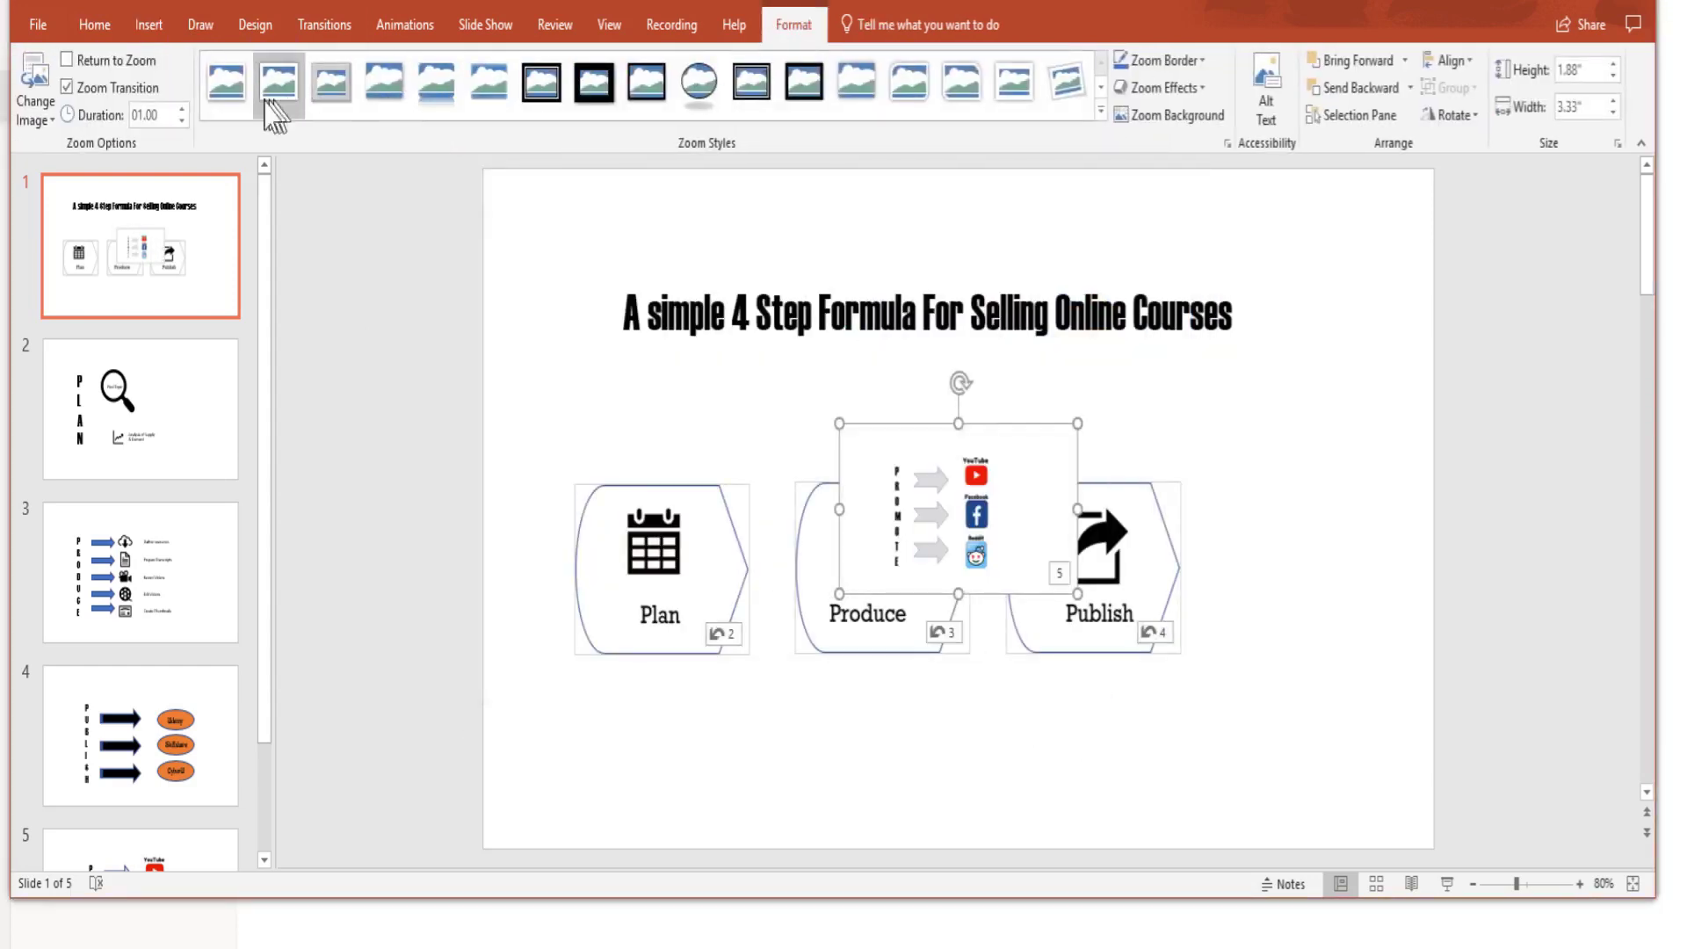
click(33, 75)
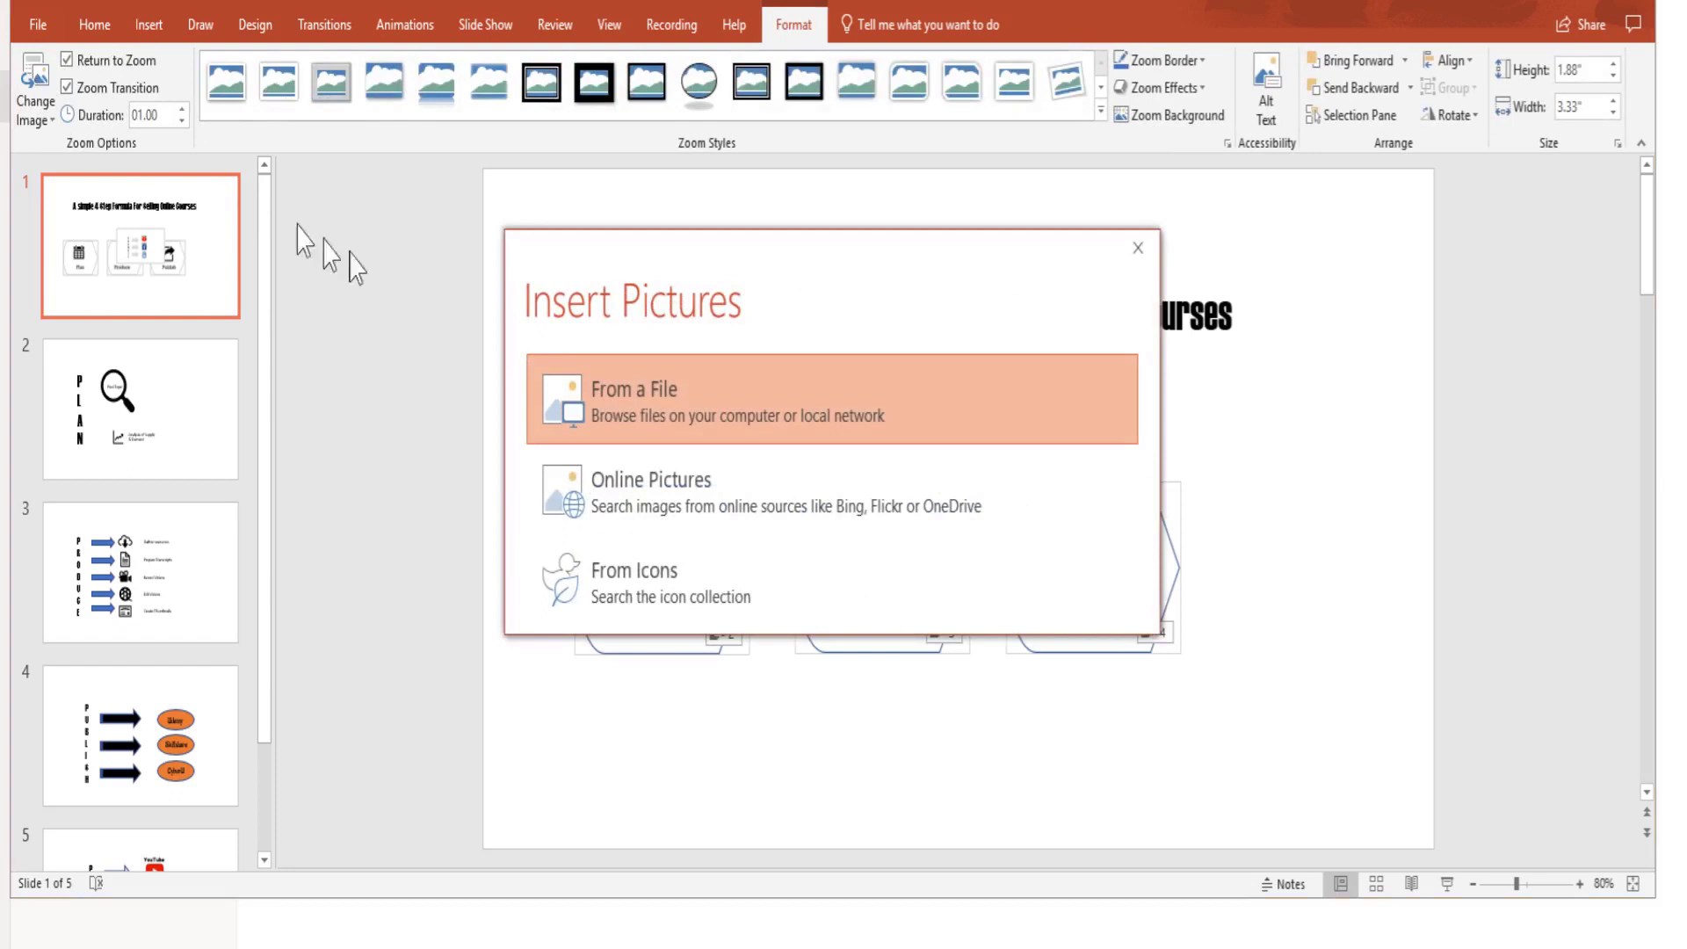
click(671, 407)
click(966, 347)
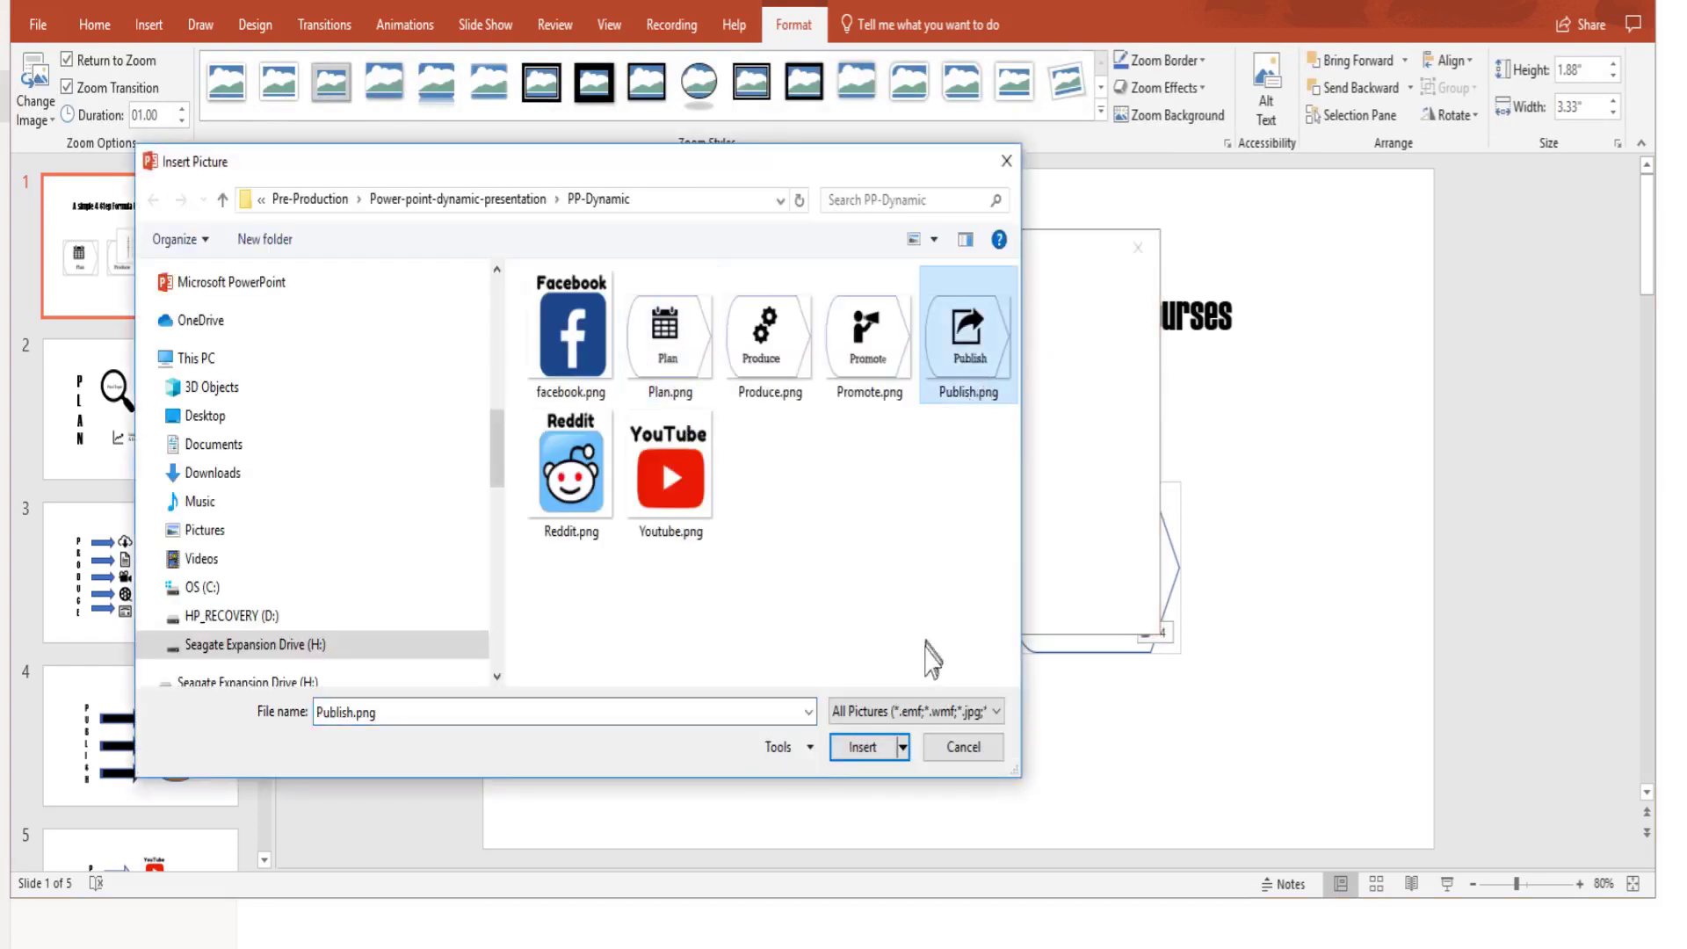